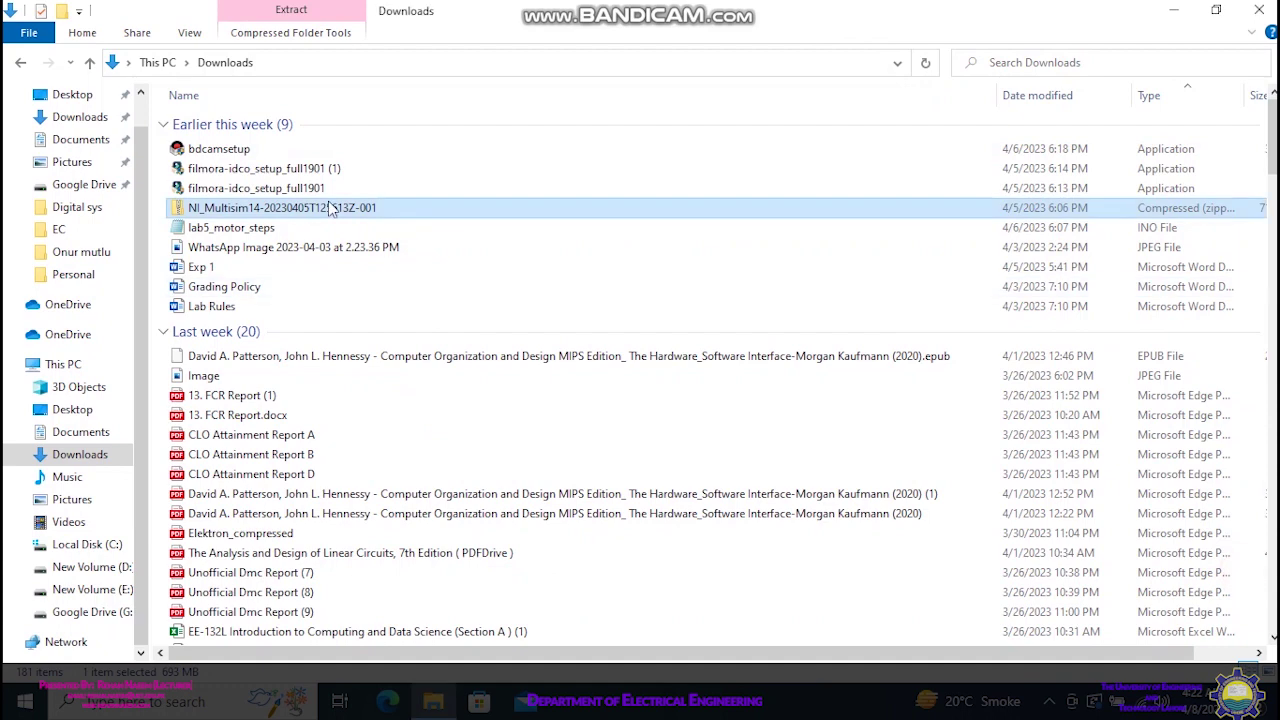
right_click(322, 206)
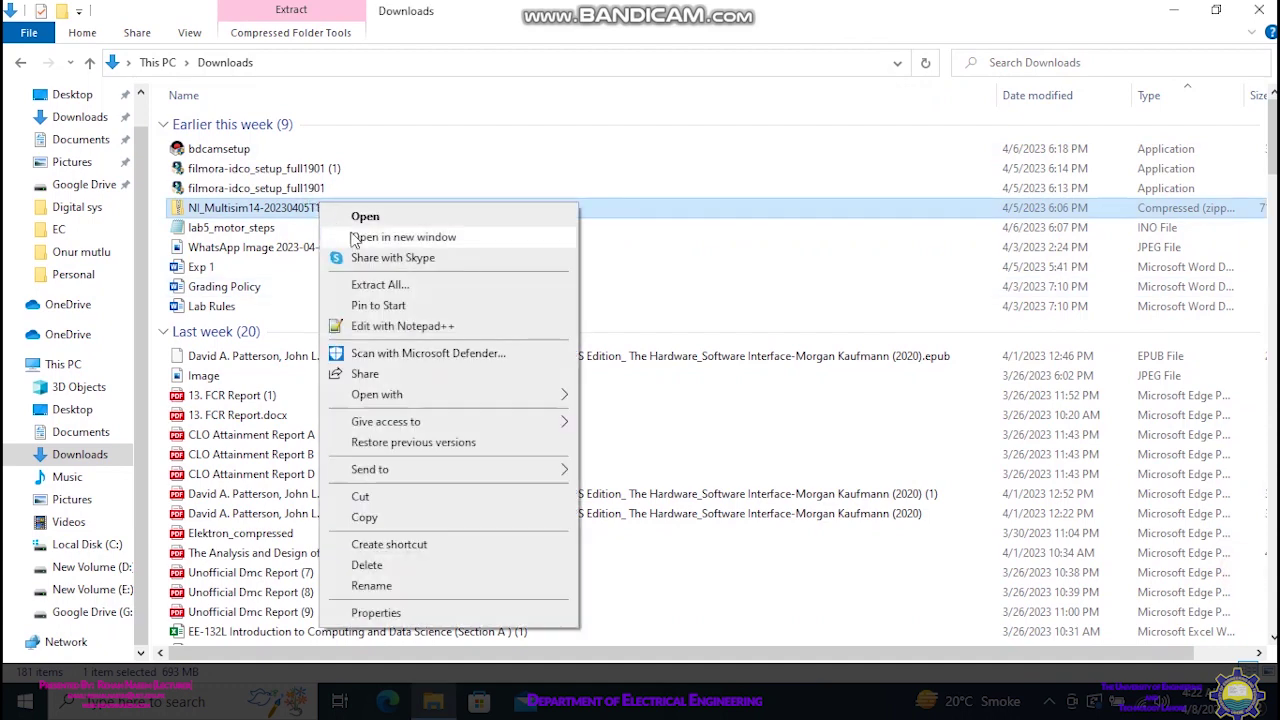
click(403, 285)
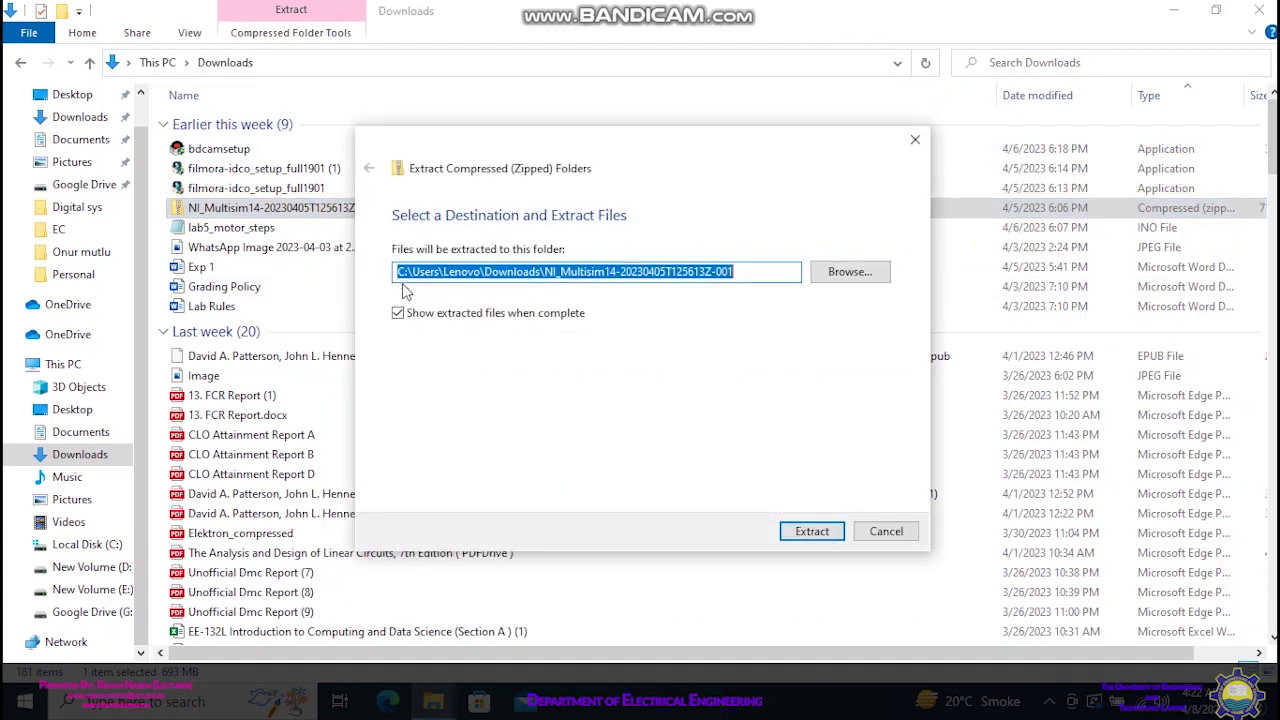
click(800, 530)
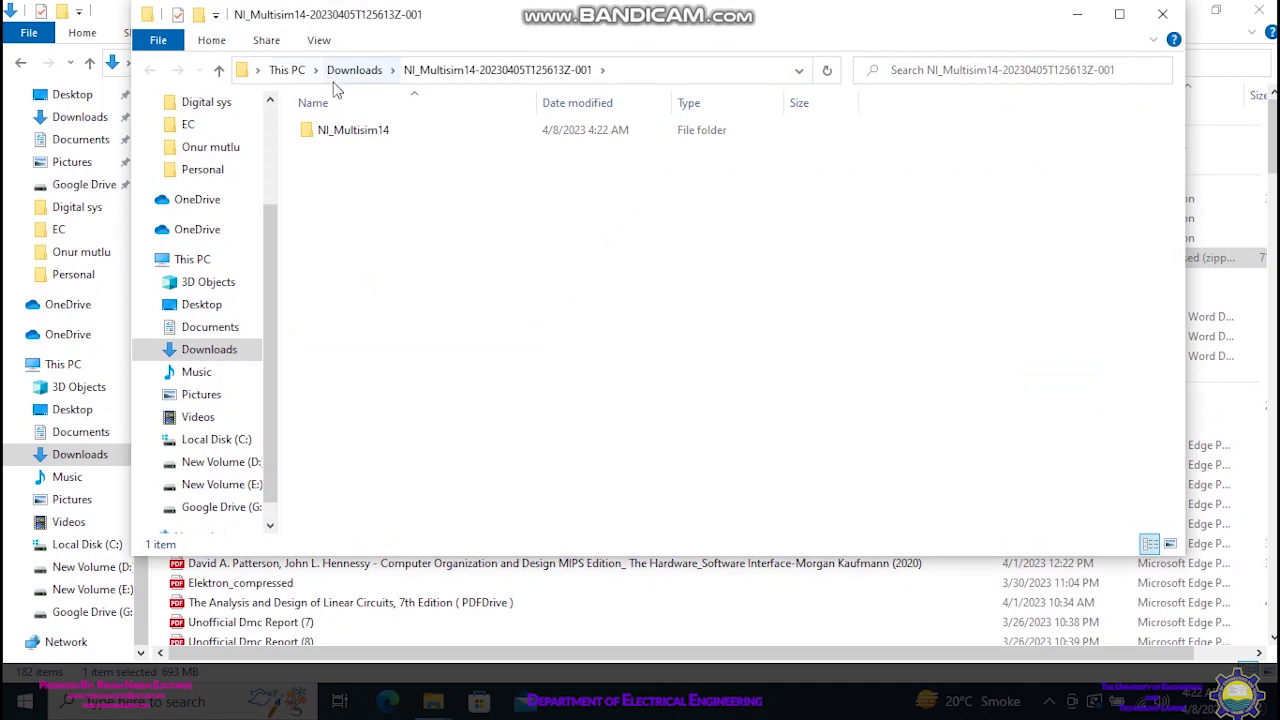
click(1162, 14)
- Launch NI_Circuit_Design_Suite_14_0_Education from the NI_Multisim14 folder inside the extracted download
click(240, 150)
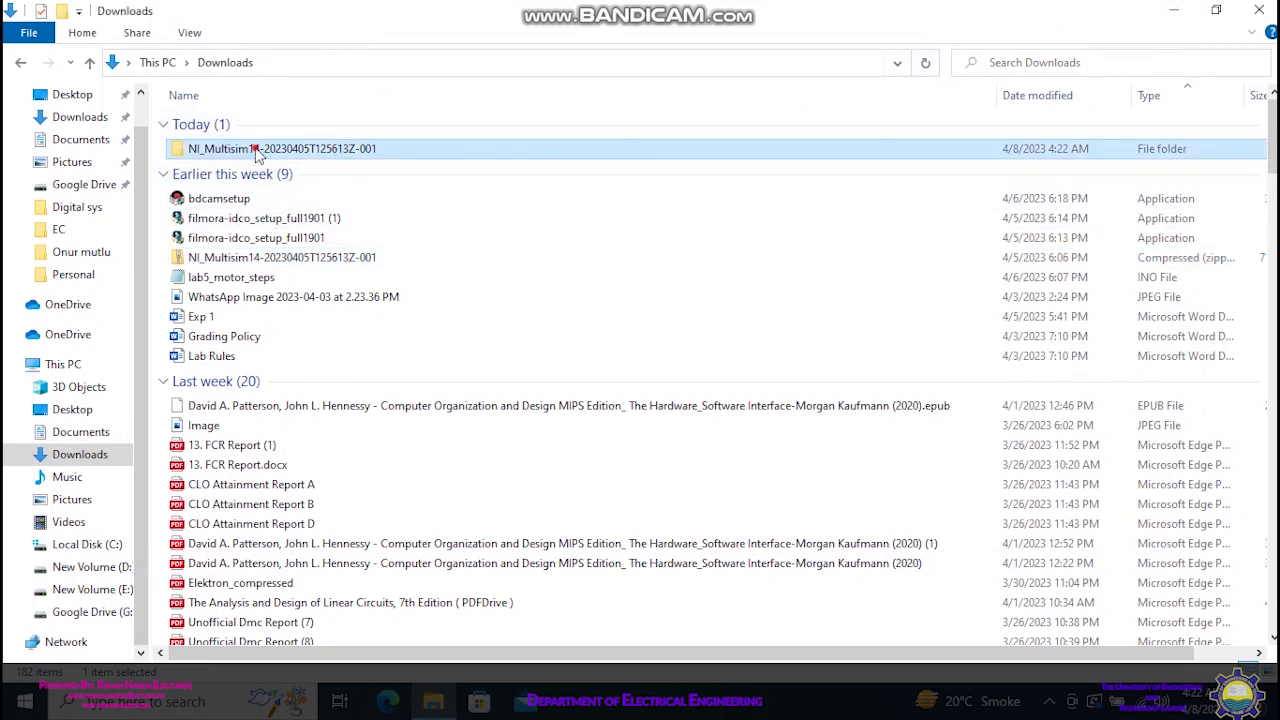
double_click(257, 150)
double_click(237, 125)
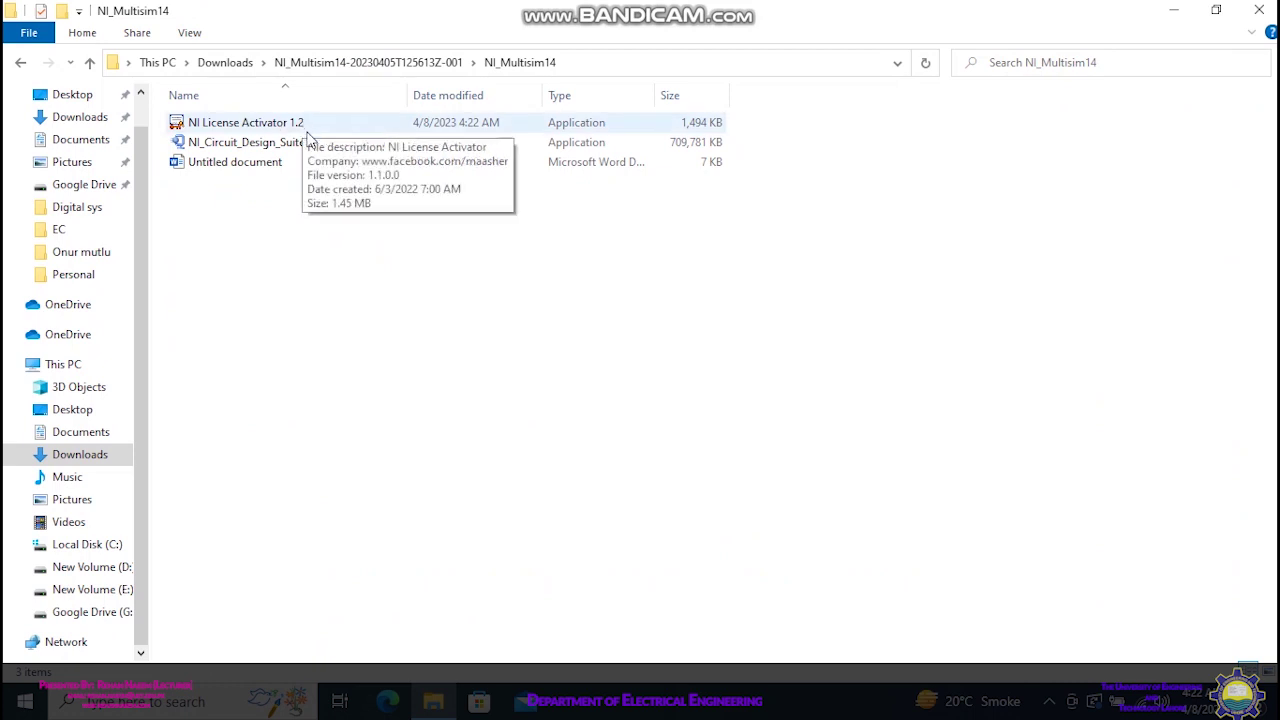
double_click(308, 147)
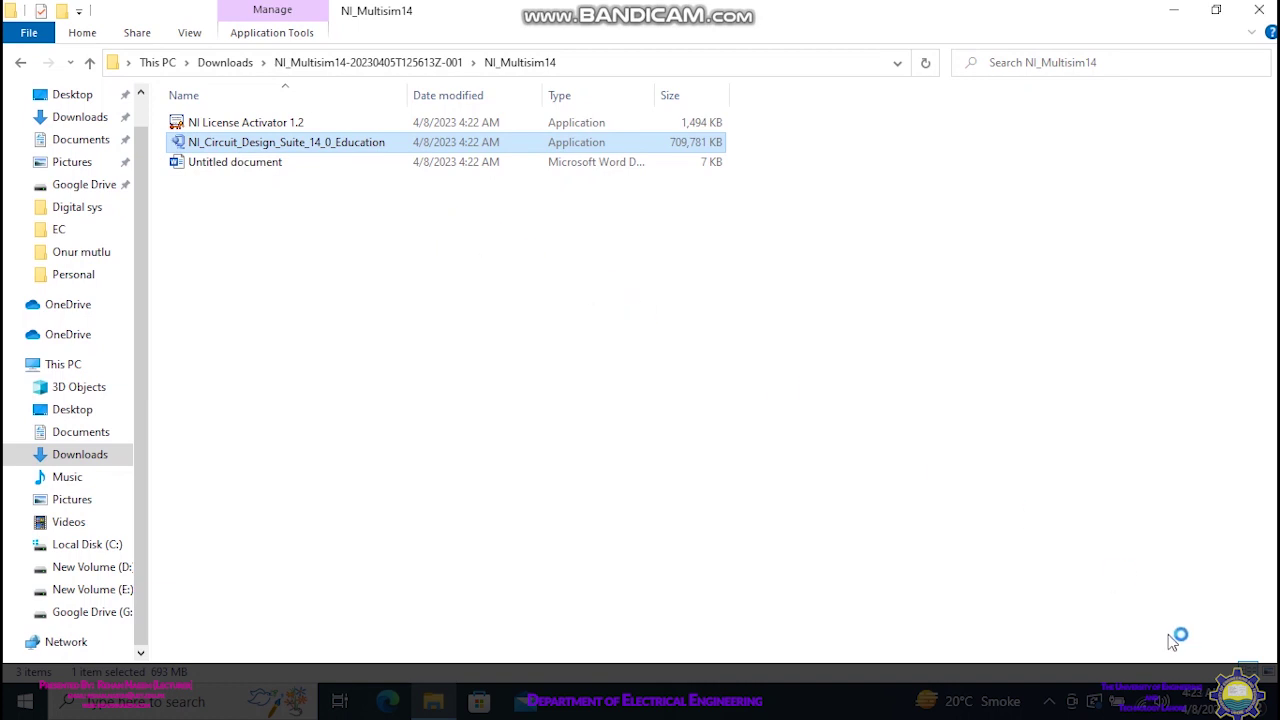
click(1048, 700)
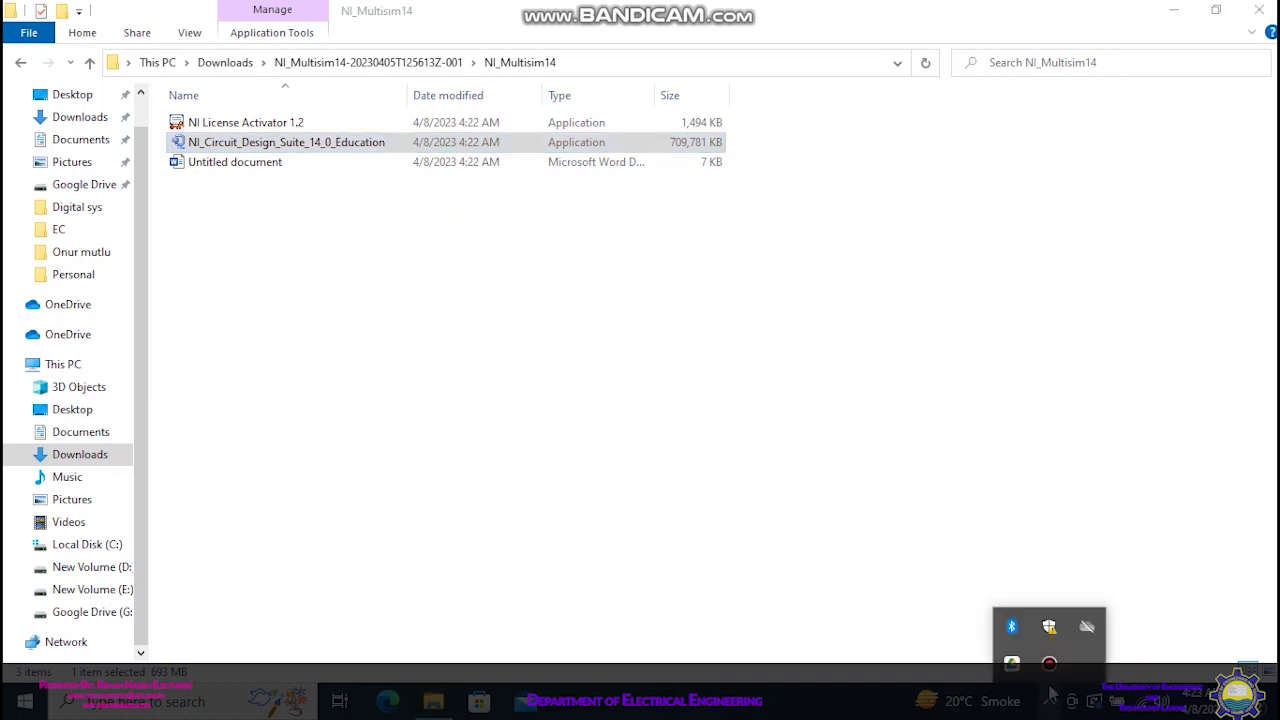
click(1049, 663)
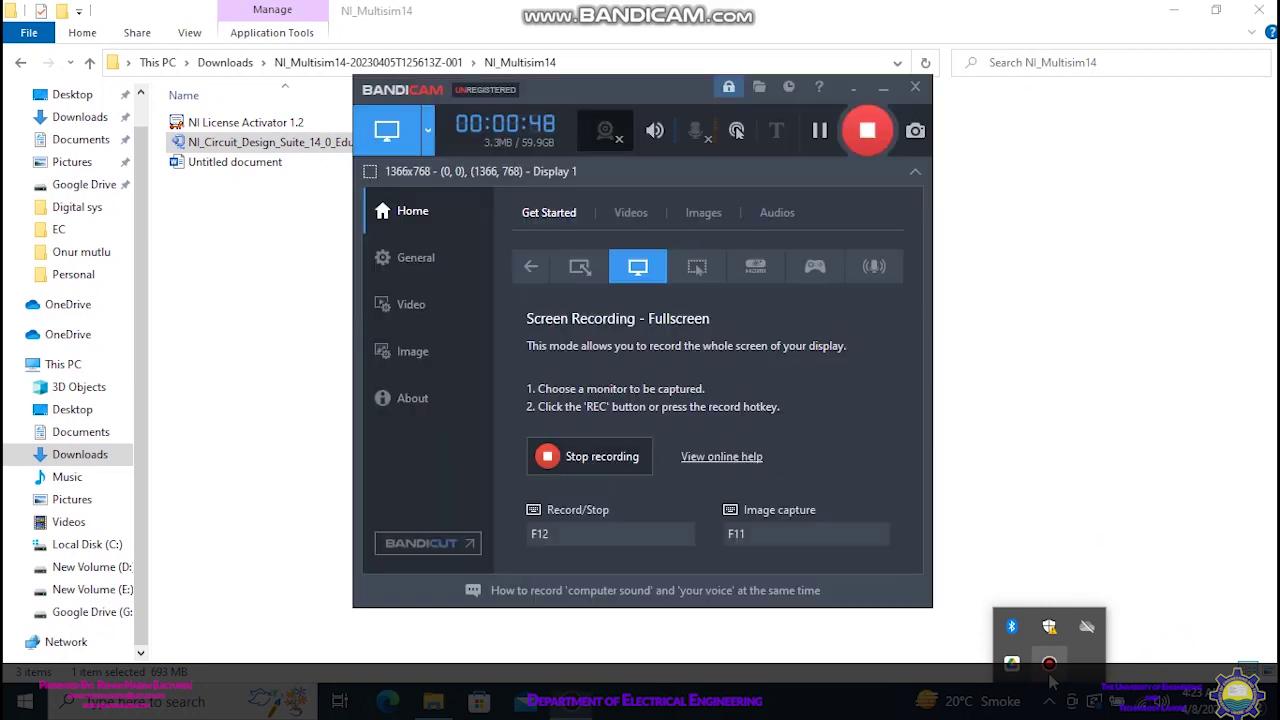
click(820, 137)
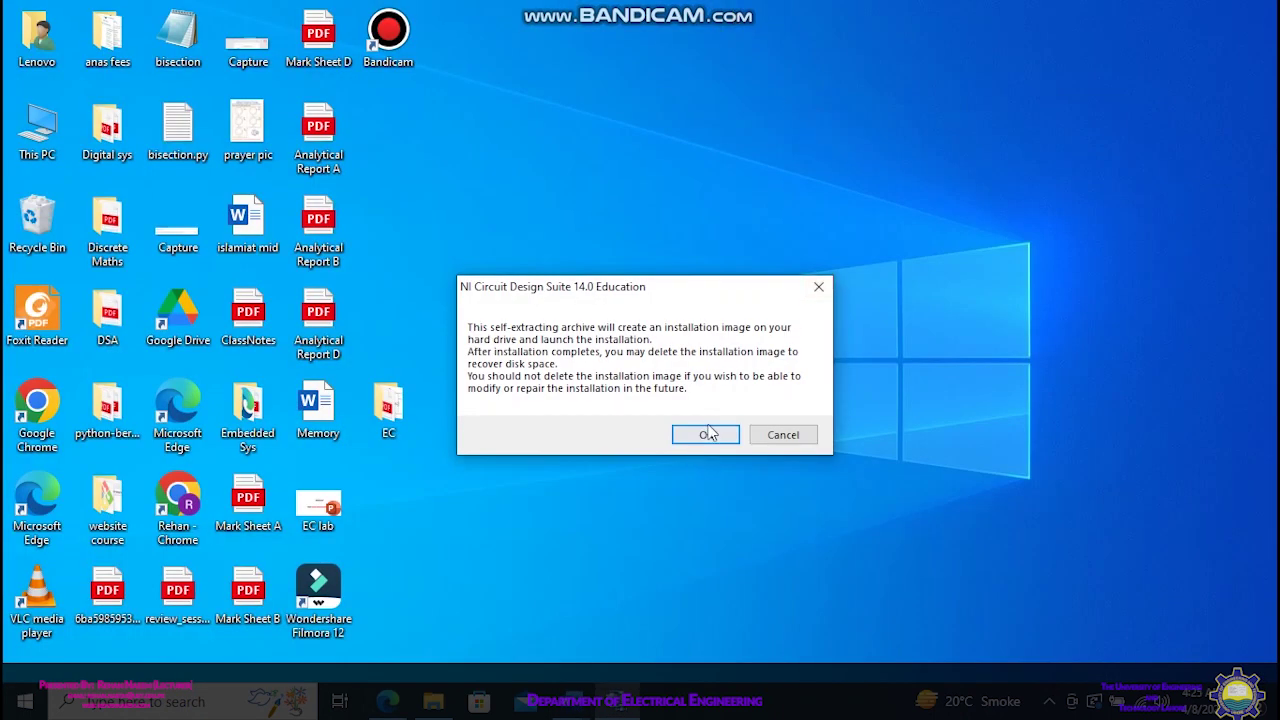
- Accept the self-extracting archive notice and unzip the installation image to E:\Multisim
click(706, 437)
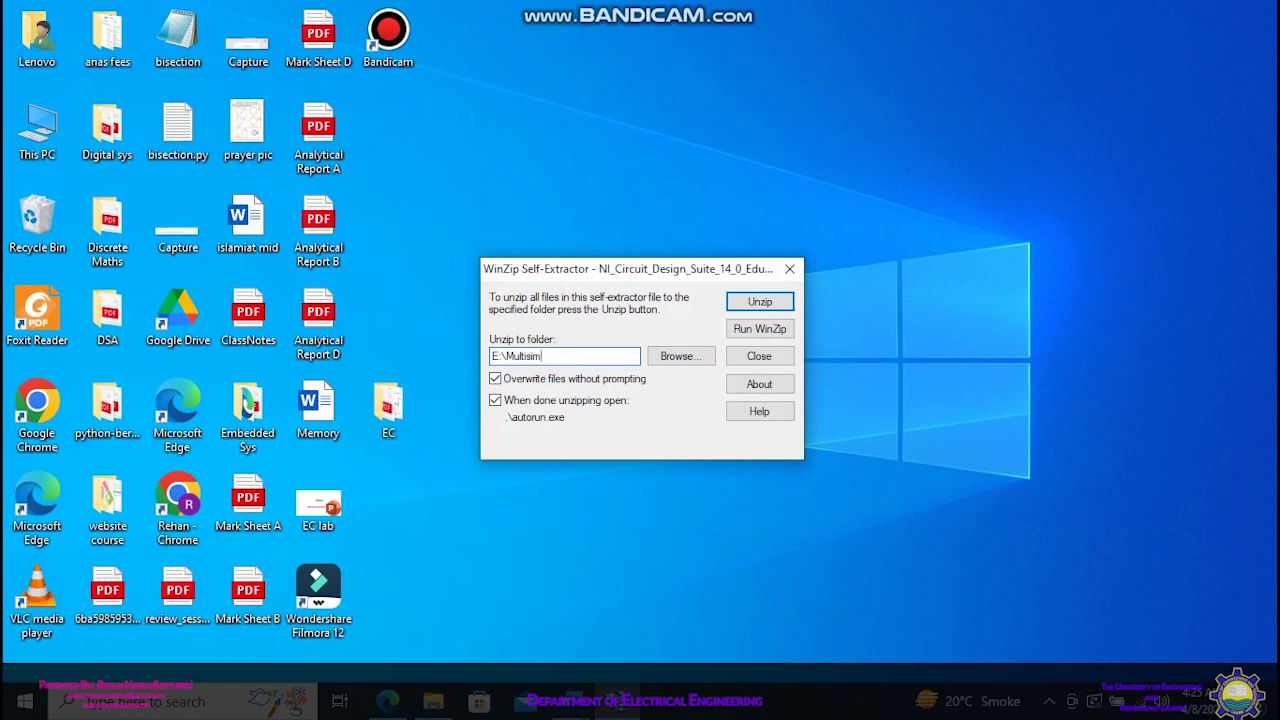
click(755, 305)
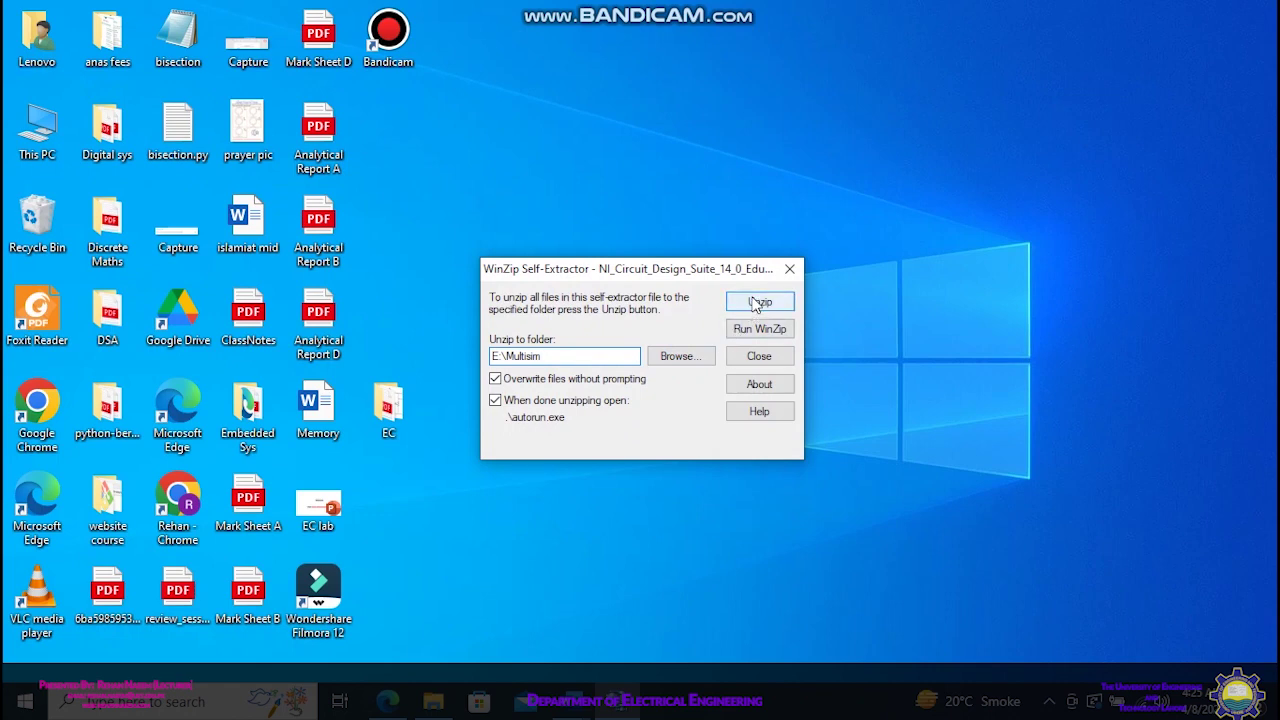
click(757, 303)
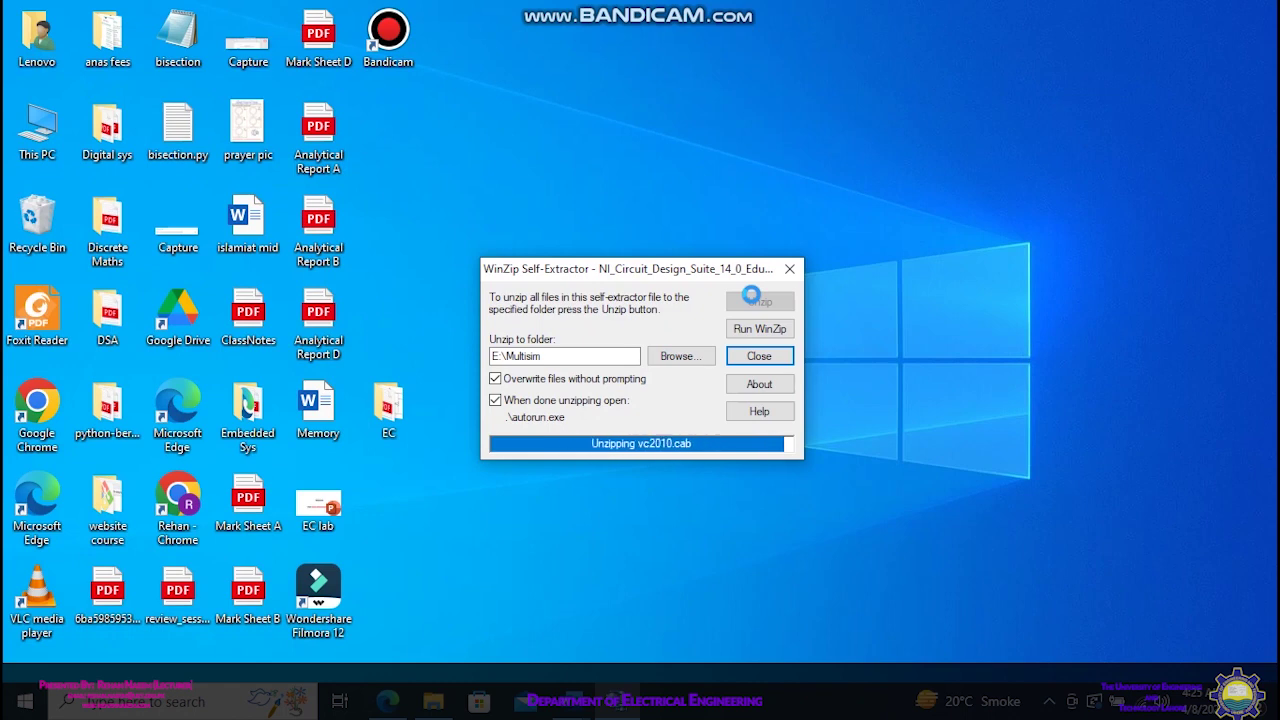
click(700, 405)
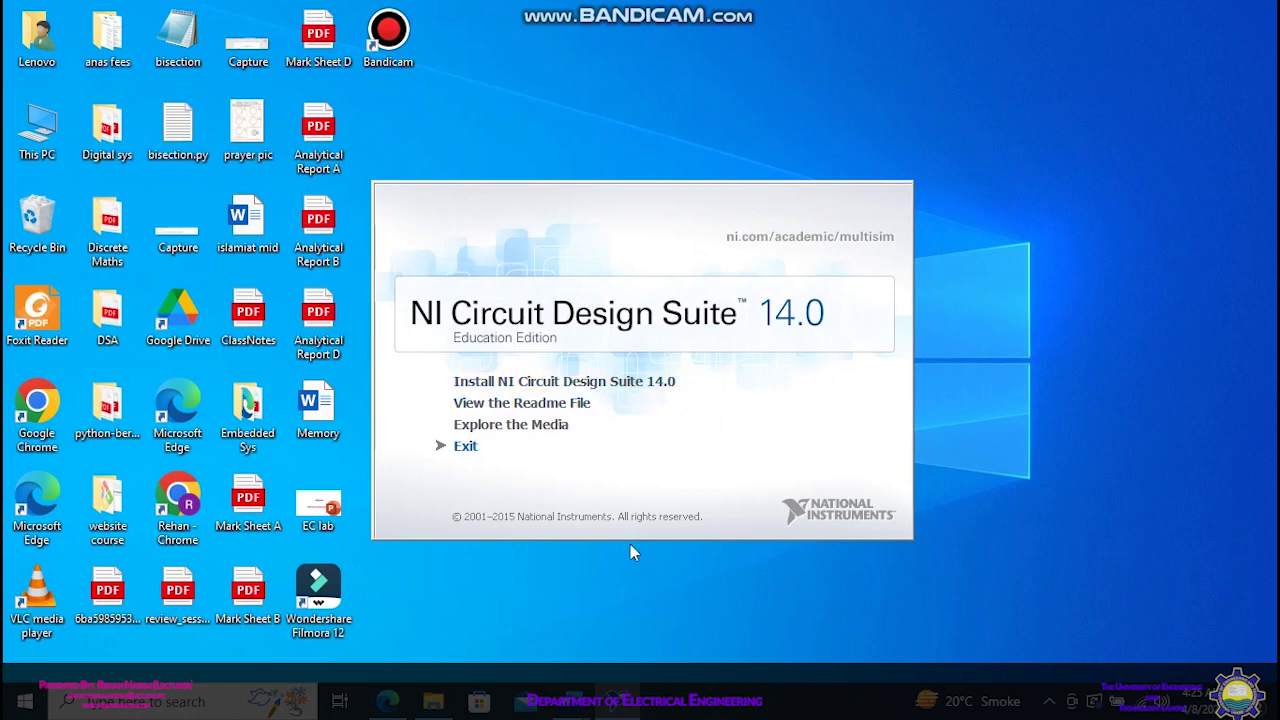
click(1047, 702)
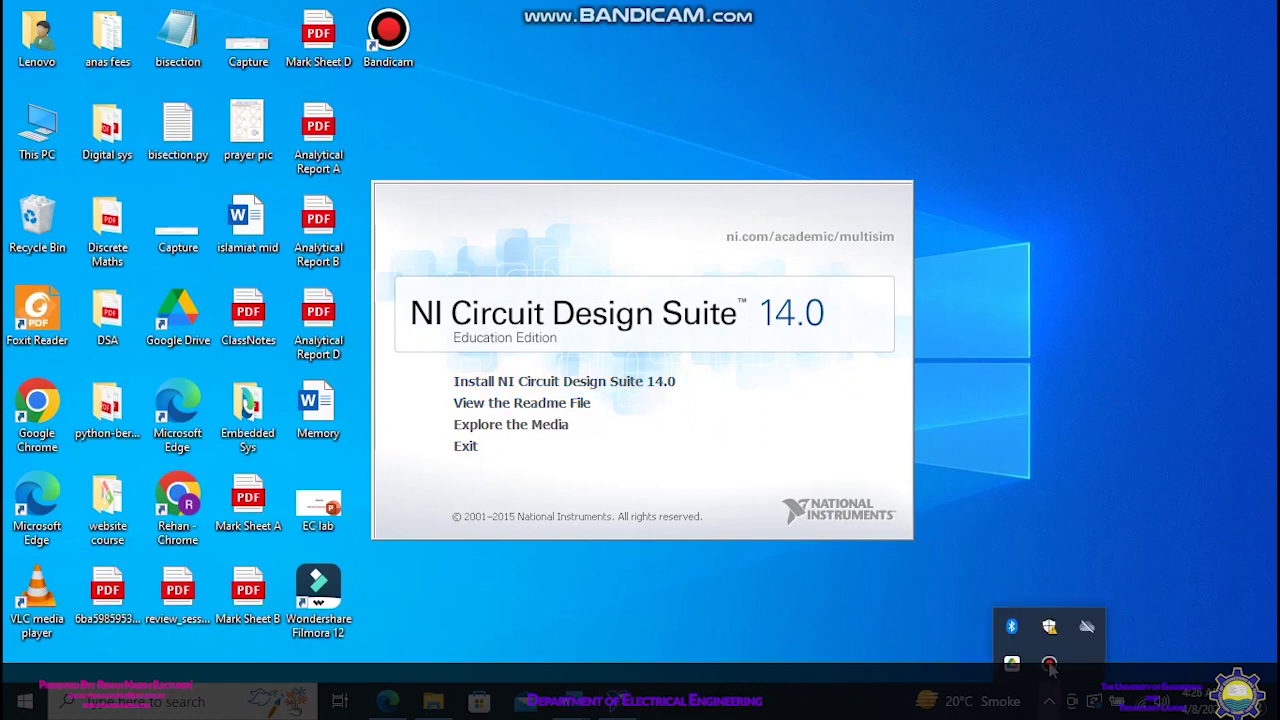
click(1049, 663)
click(852, 88)
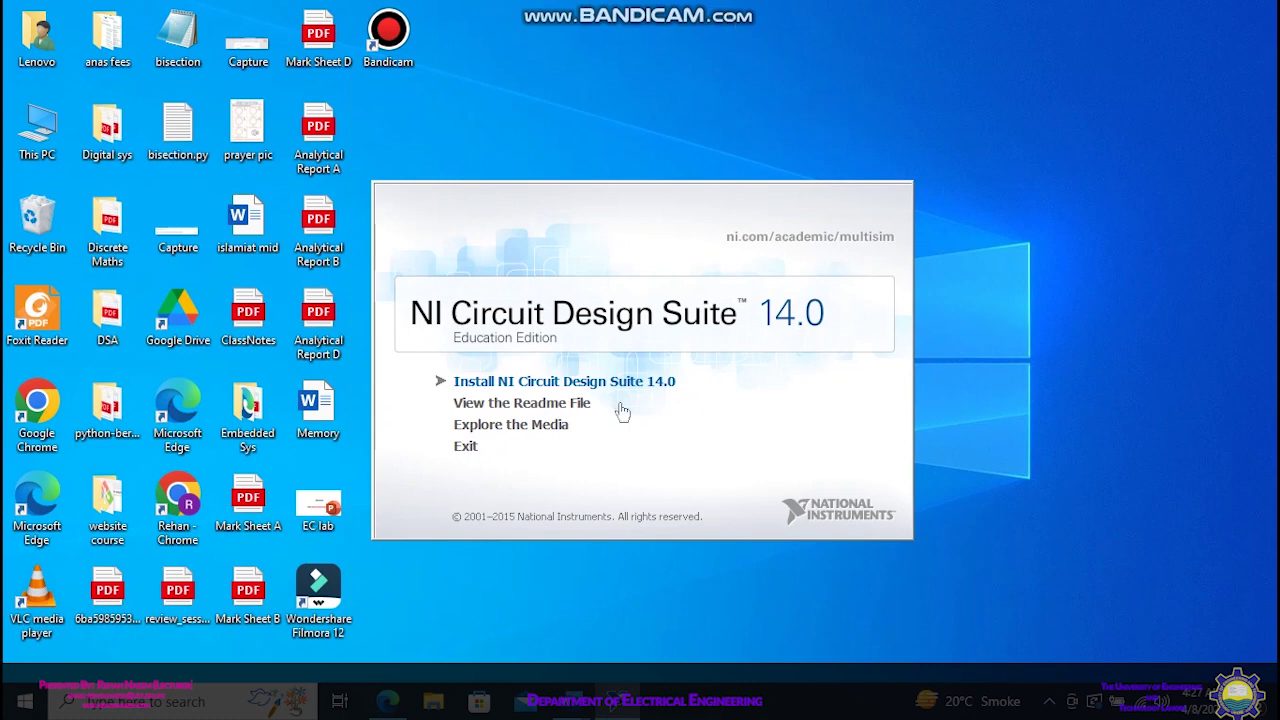
- Start the installation of NI Circuit Design Suite 14.0
click(564, 381)
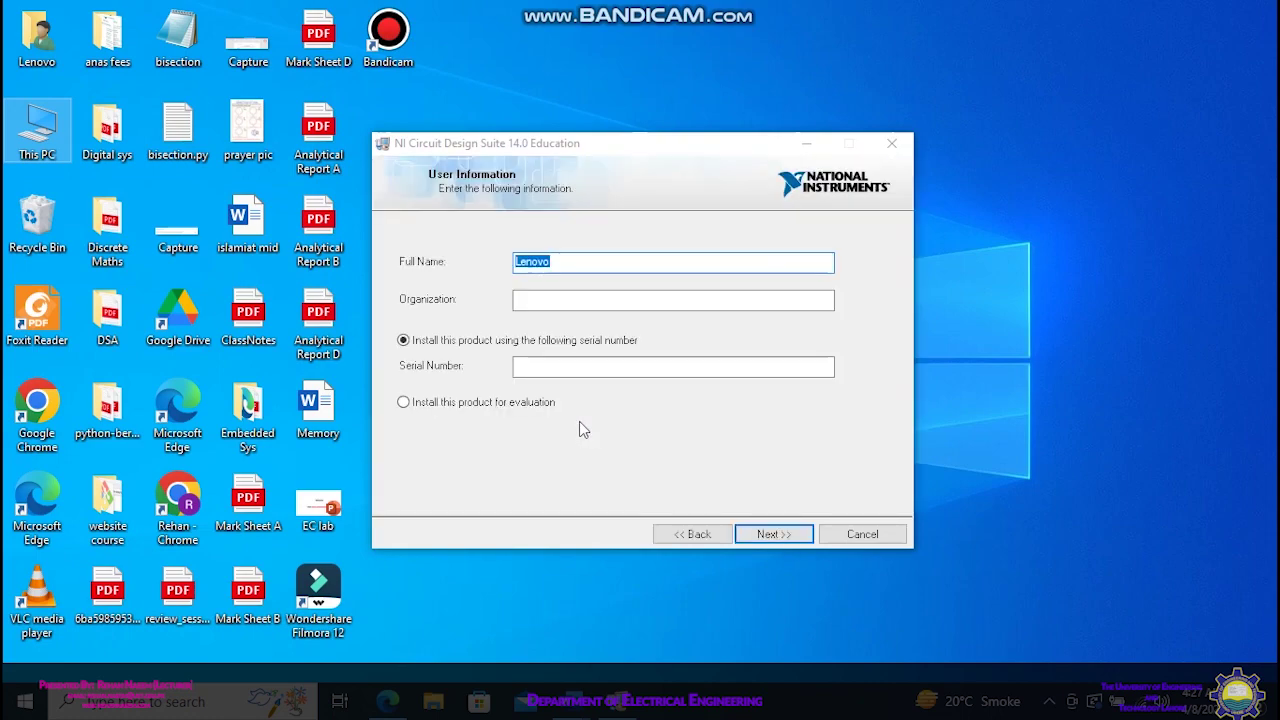
- Switch to File Explorer and run NI License Activator 1.2 from the extracted NI_Multisim14 folder in Downloads
click(433, 701)
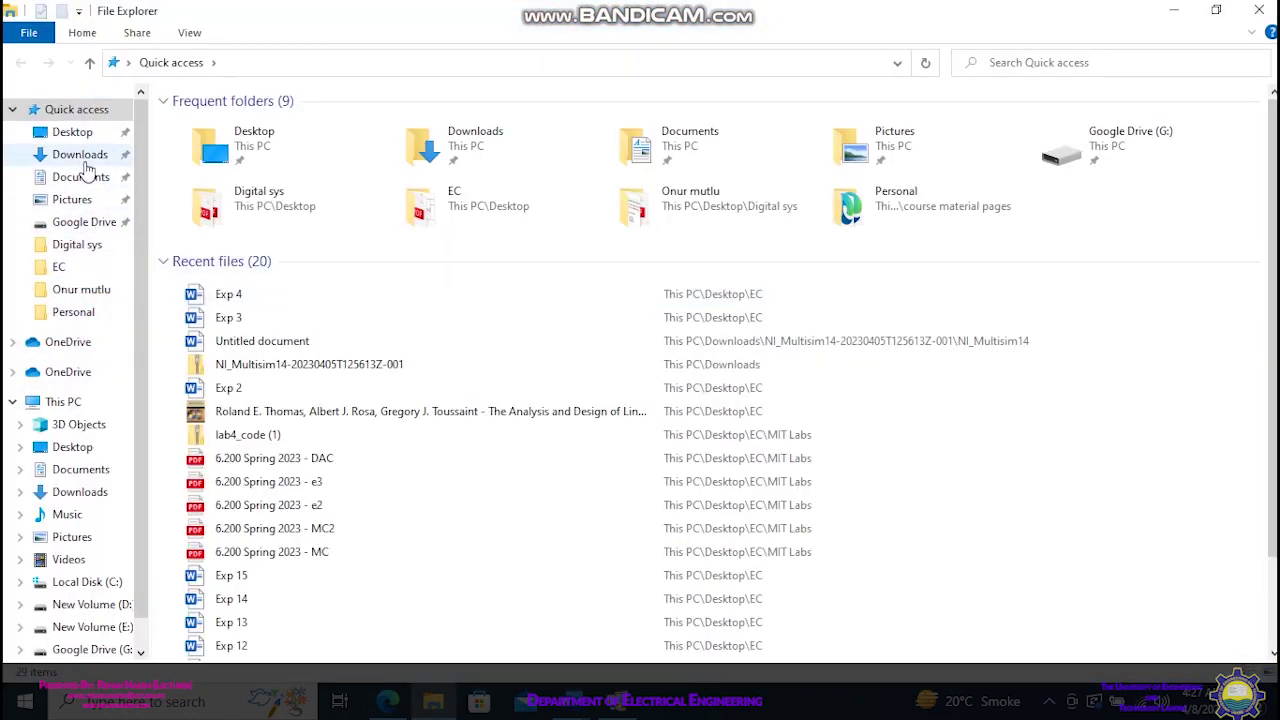
click(82, 155)
double_click(222, 150)
double_click(229, 128)
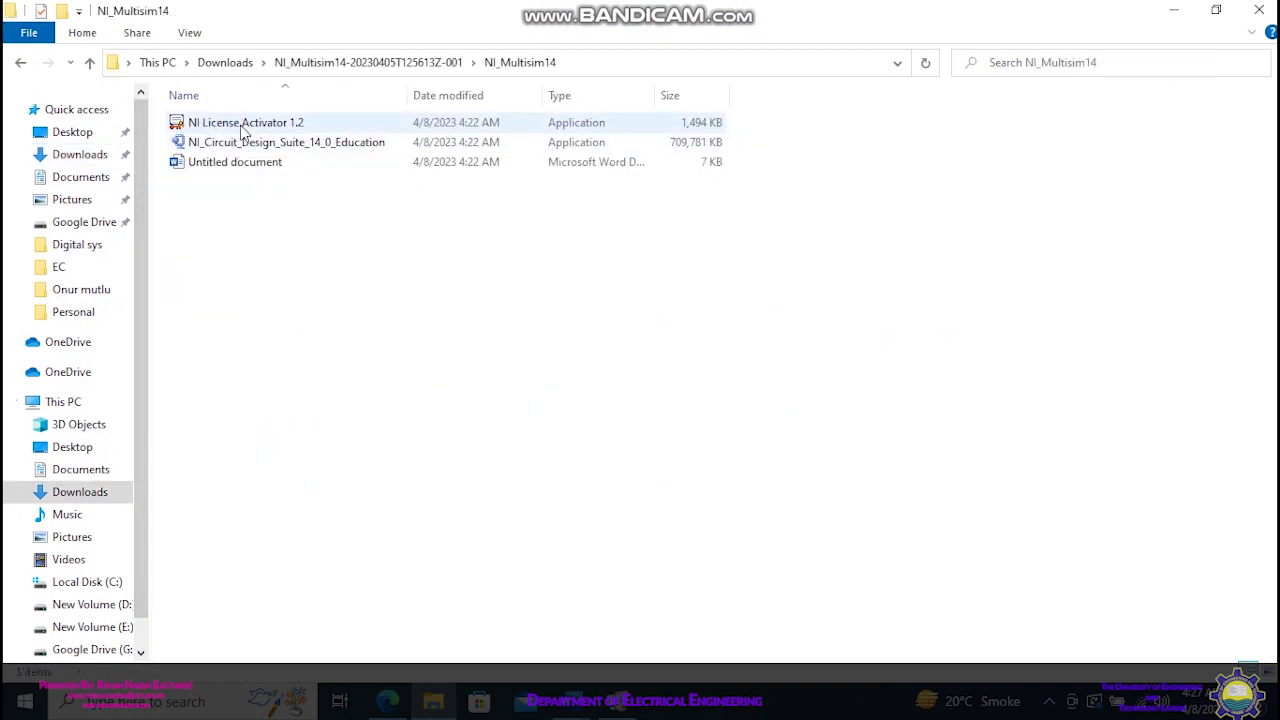
double_click(243, 131)
- Generate a serial number in NI License Activator and copy it to the clipboard
click(465, 293)
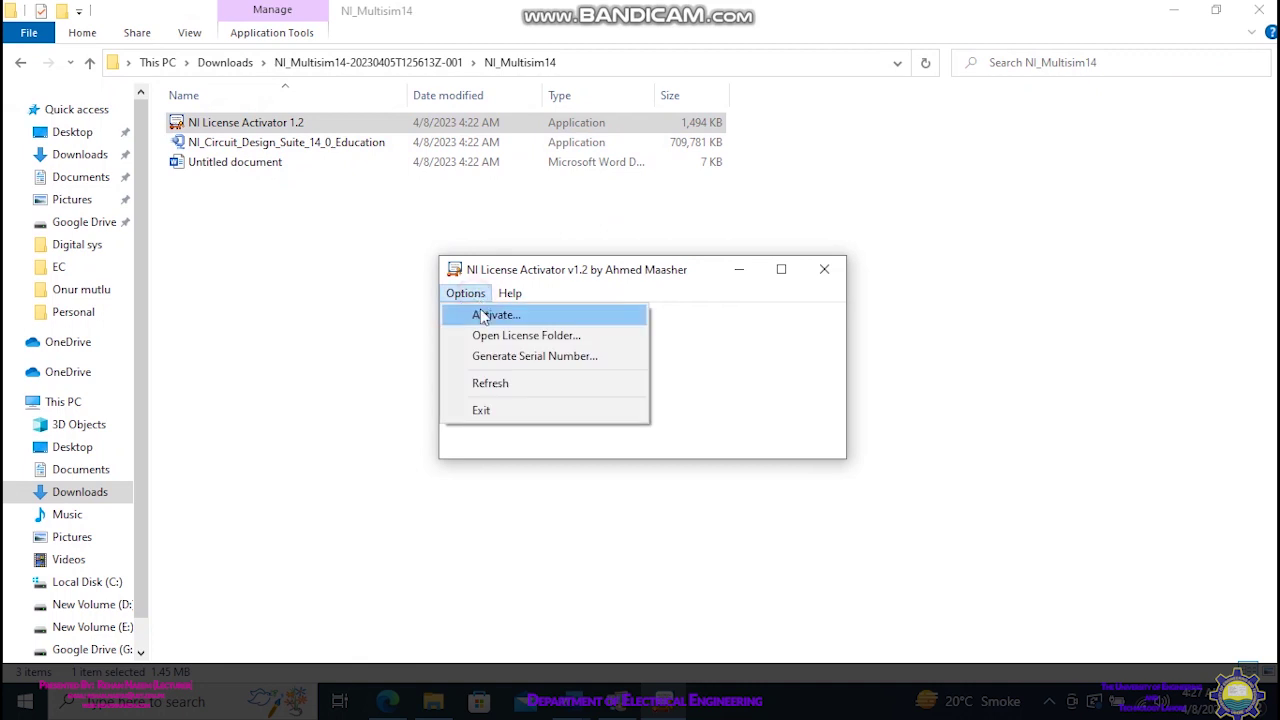
click(560, 356)
drag(596, 367, 707, 367)
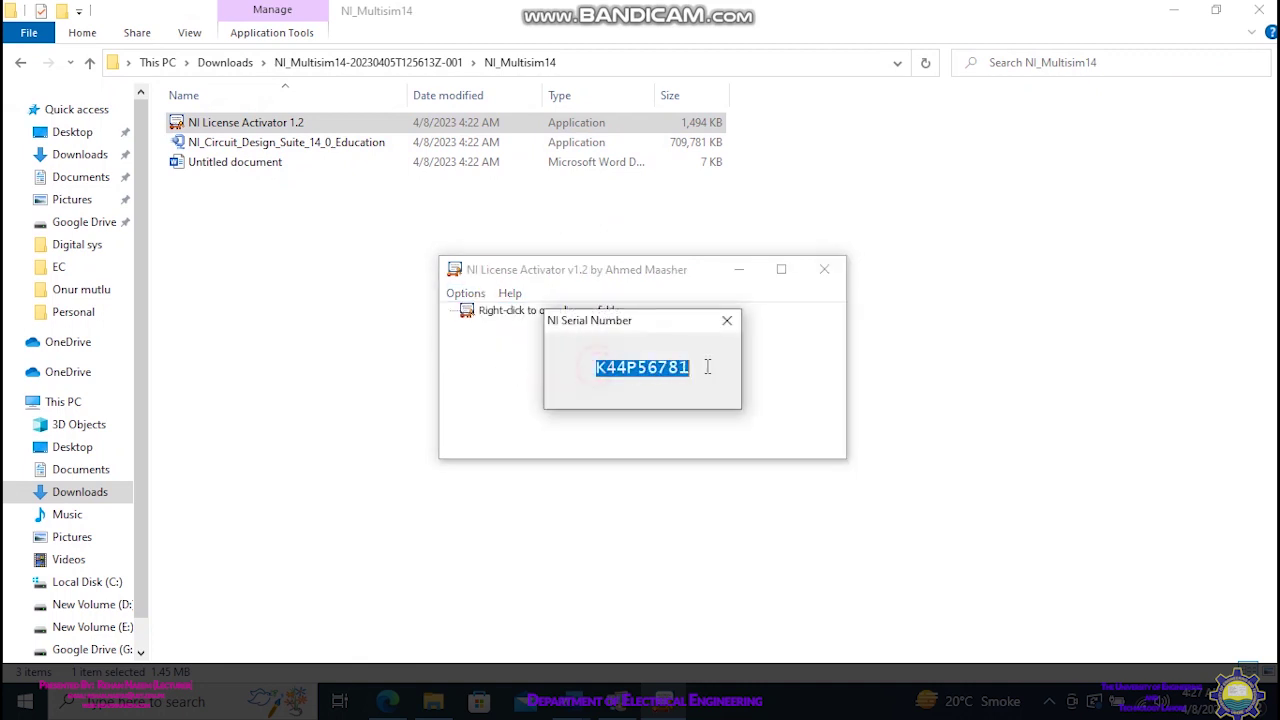
right_click(660, 365)
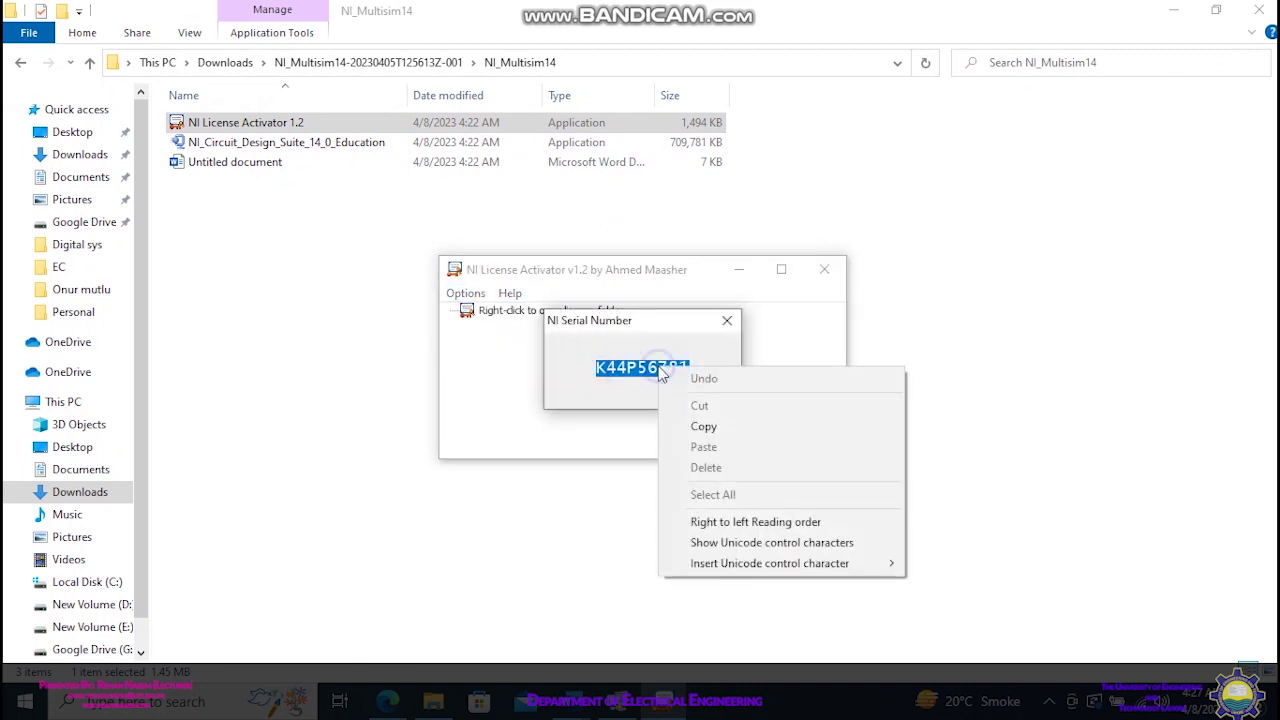
click(700, 425)
- Close the license activator windows, paste the copied serial number into the installer's Serial Number field, and submit the user information
click(672, 700)
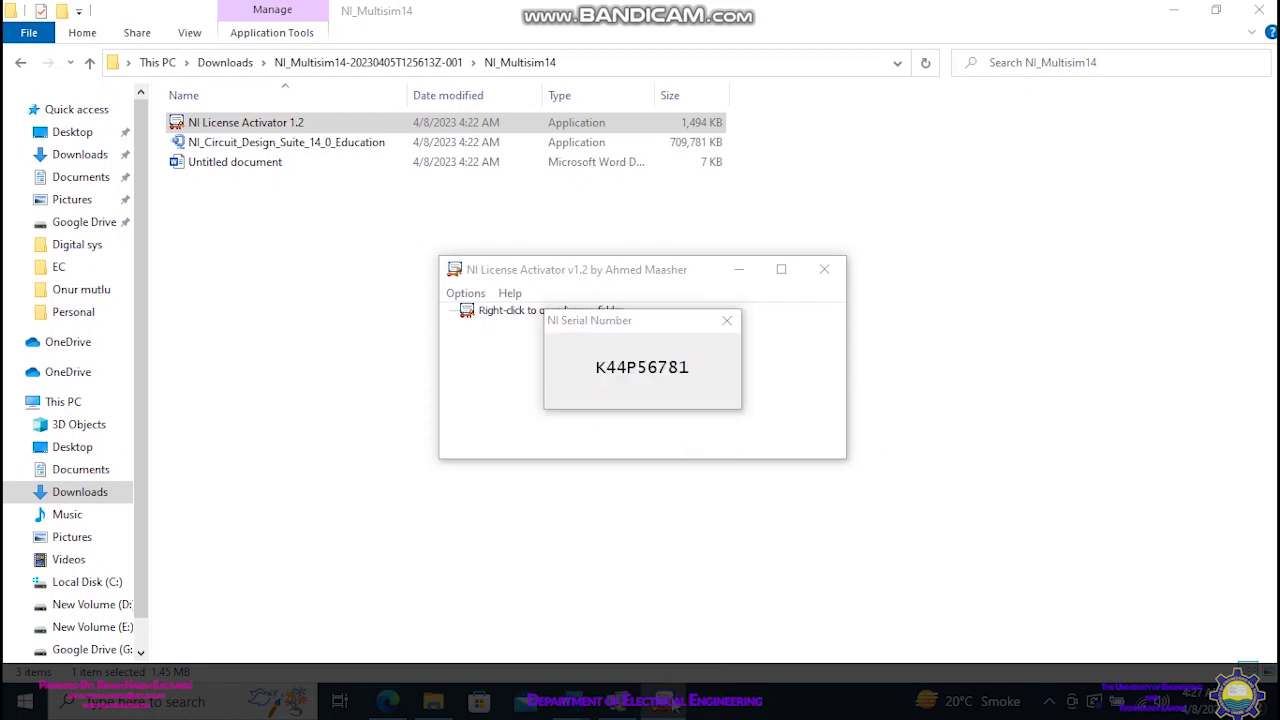
click(615, 706)
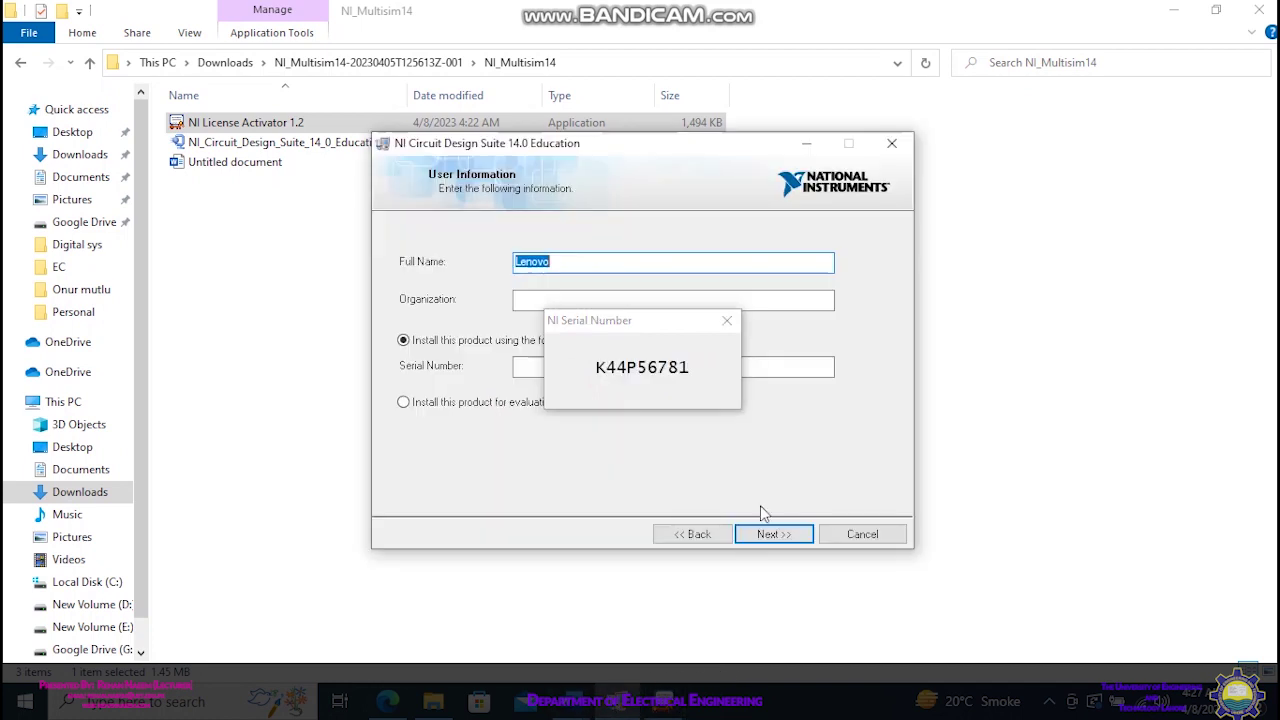
click(727, 320)
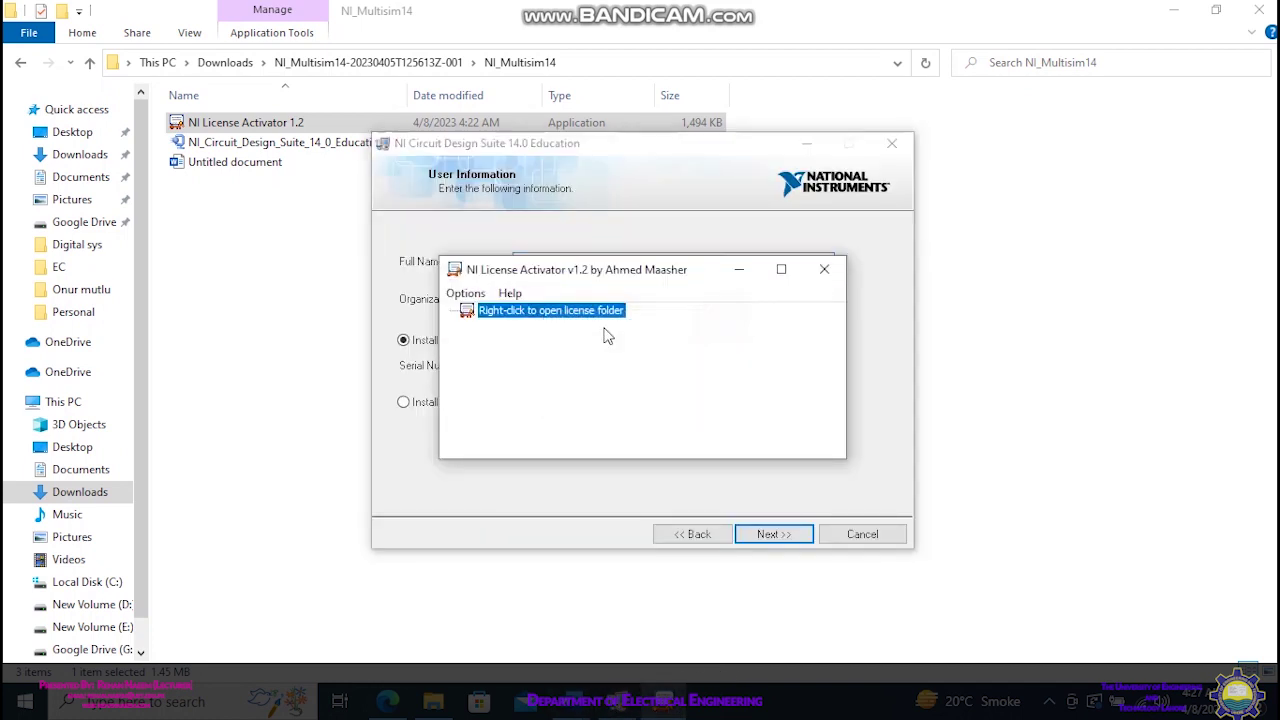
click(814, 270)
click(557, 366)
right_click(557, 367)
click(603, 450)
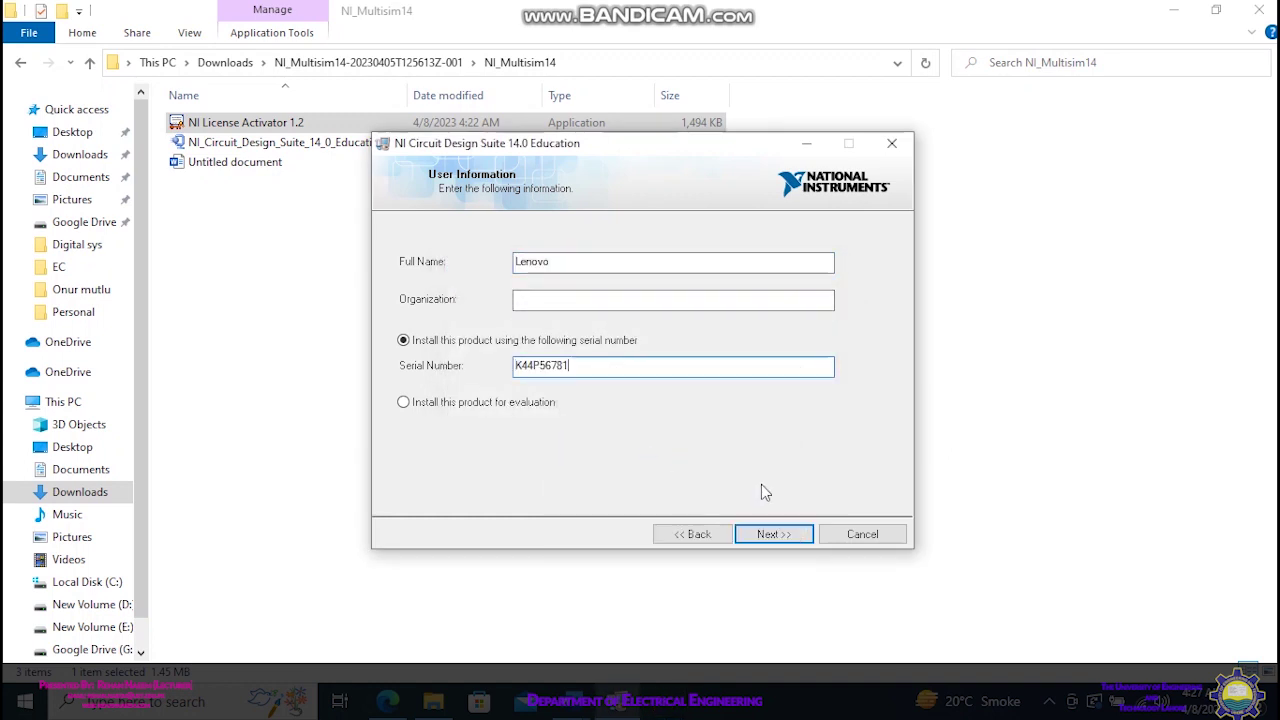
click(776, 532)
- Browse to C:\Program Files (x86)\National Instruments as the destination directory and accept it
click(819, 390)
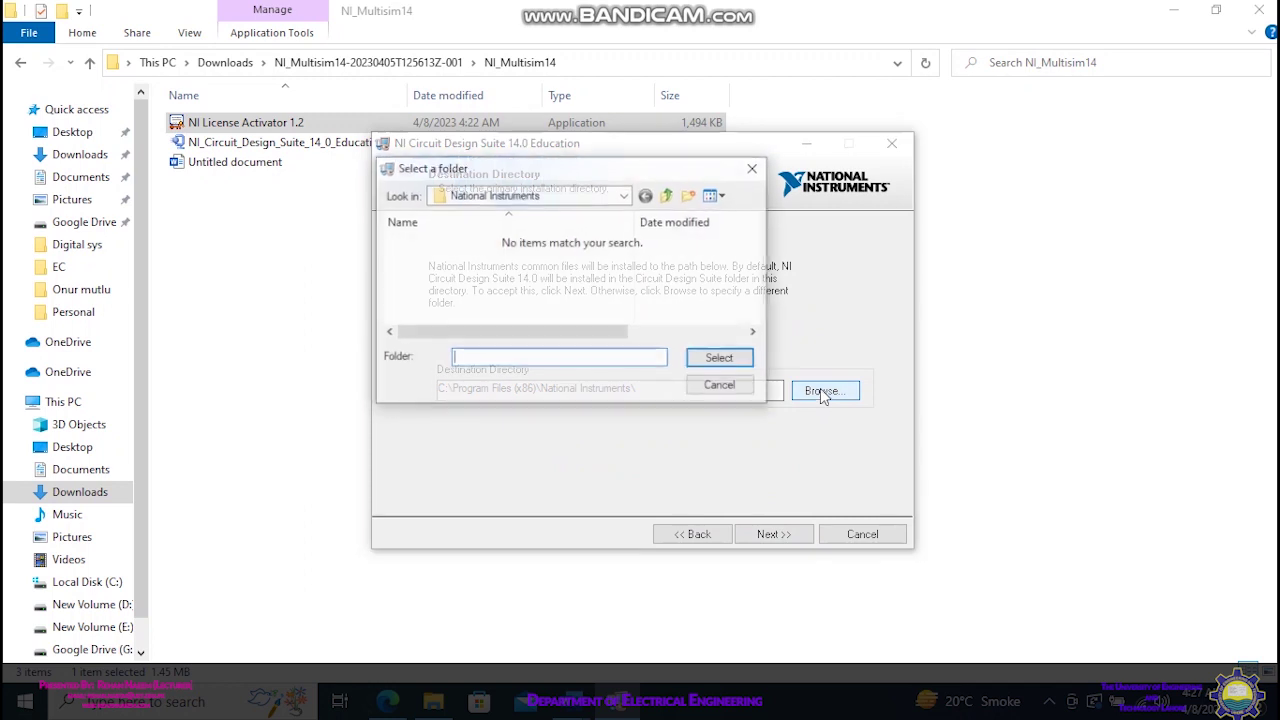
click(668, 196)
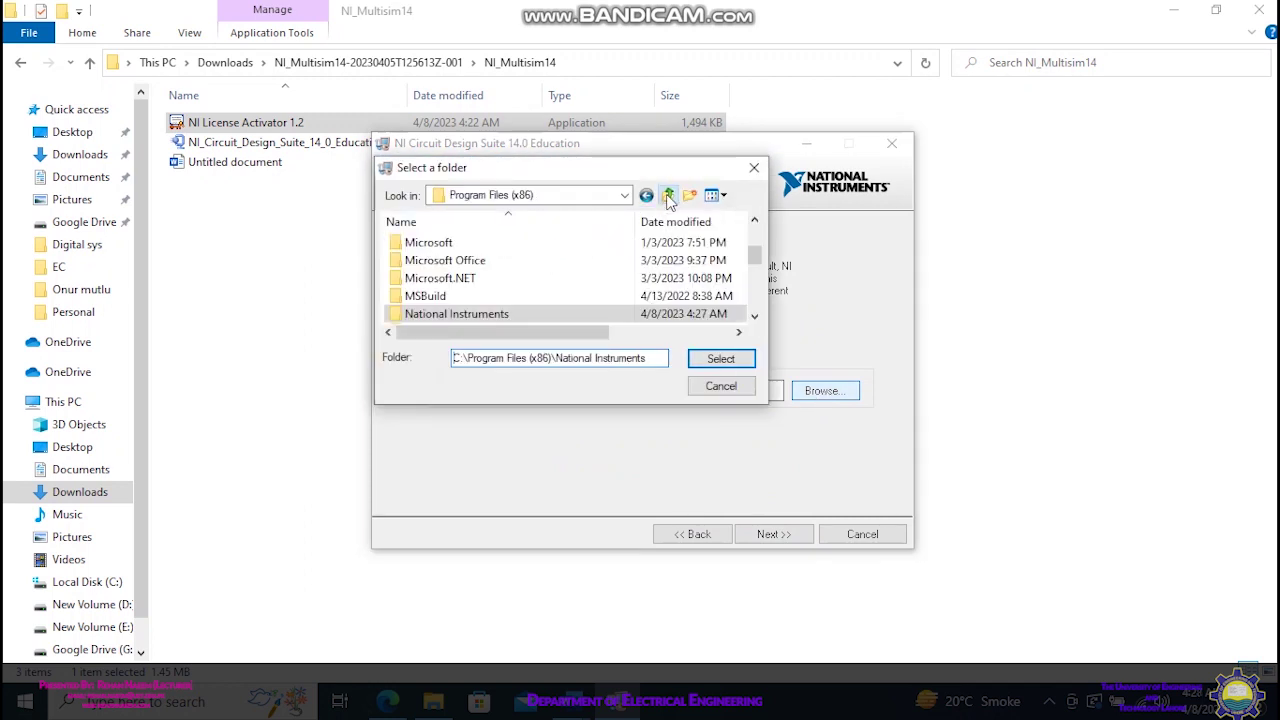
double_click(488, 314)
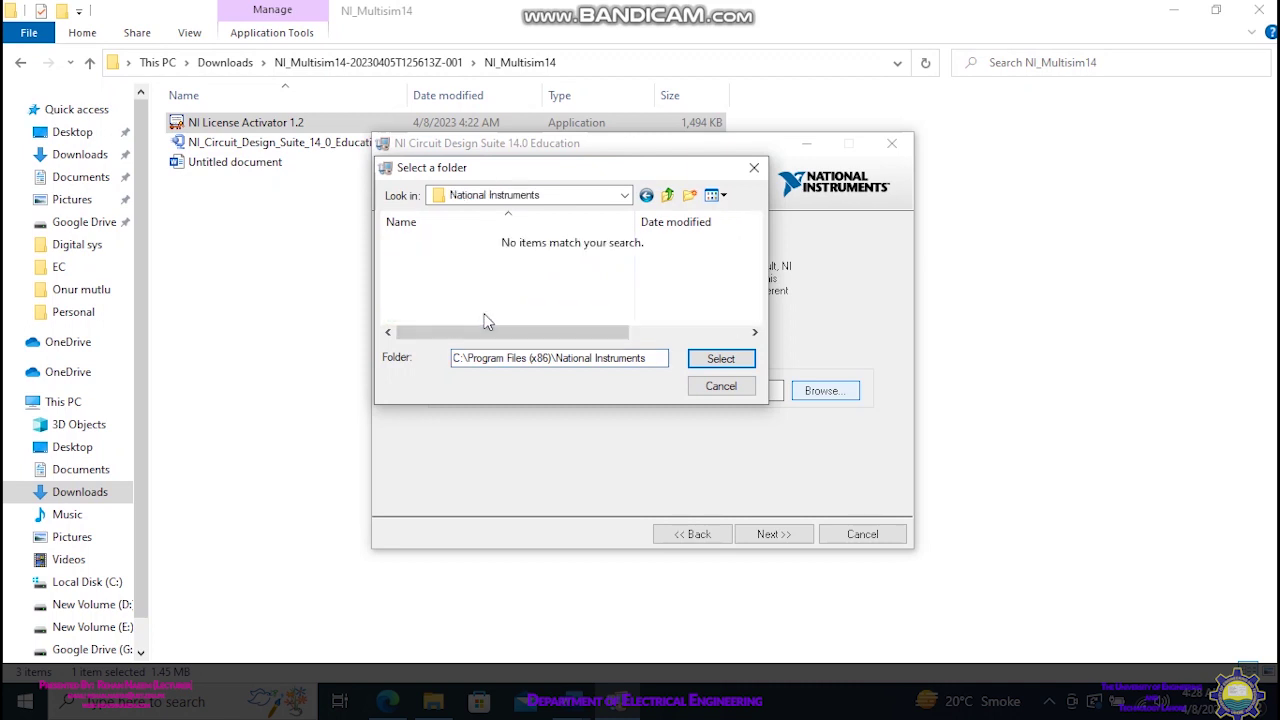
click(716, 361)
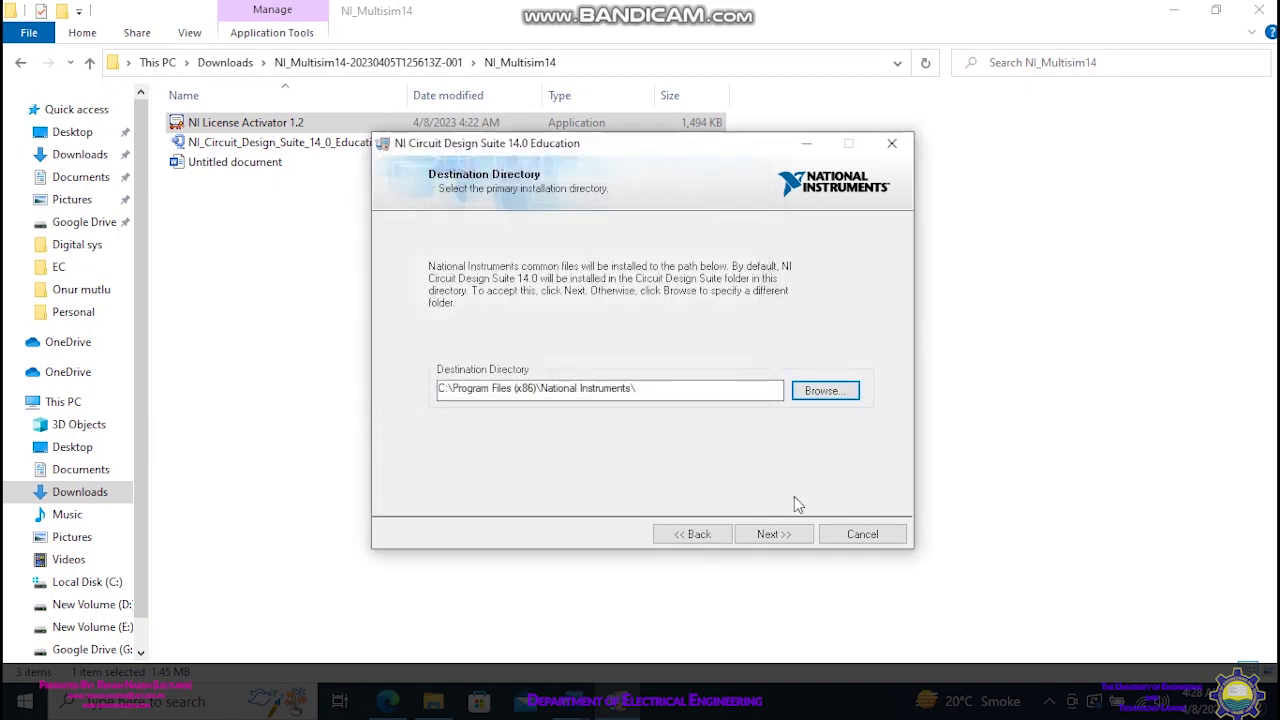
click(768, 534)
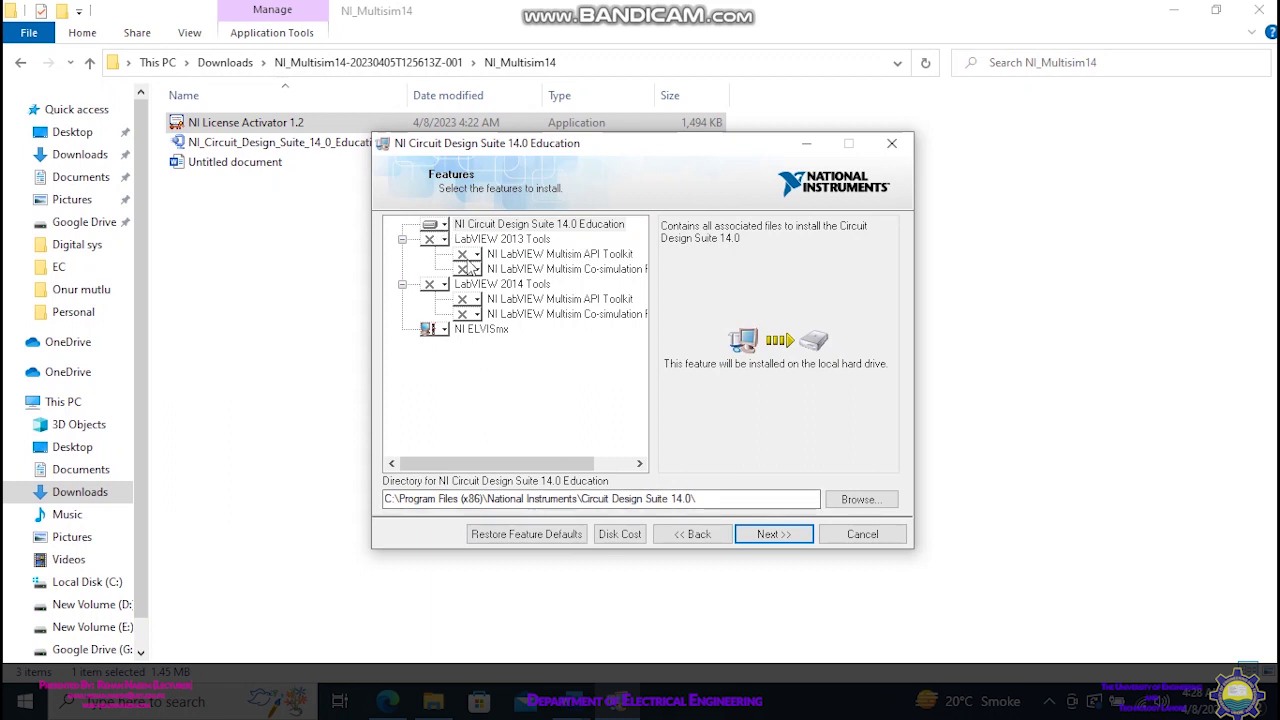
- Check the installation options for the NI ELVISmx feature without choosing one
click(444, 331)
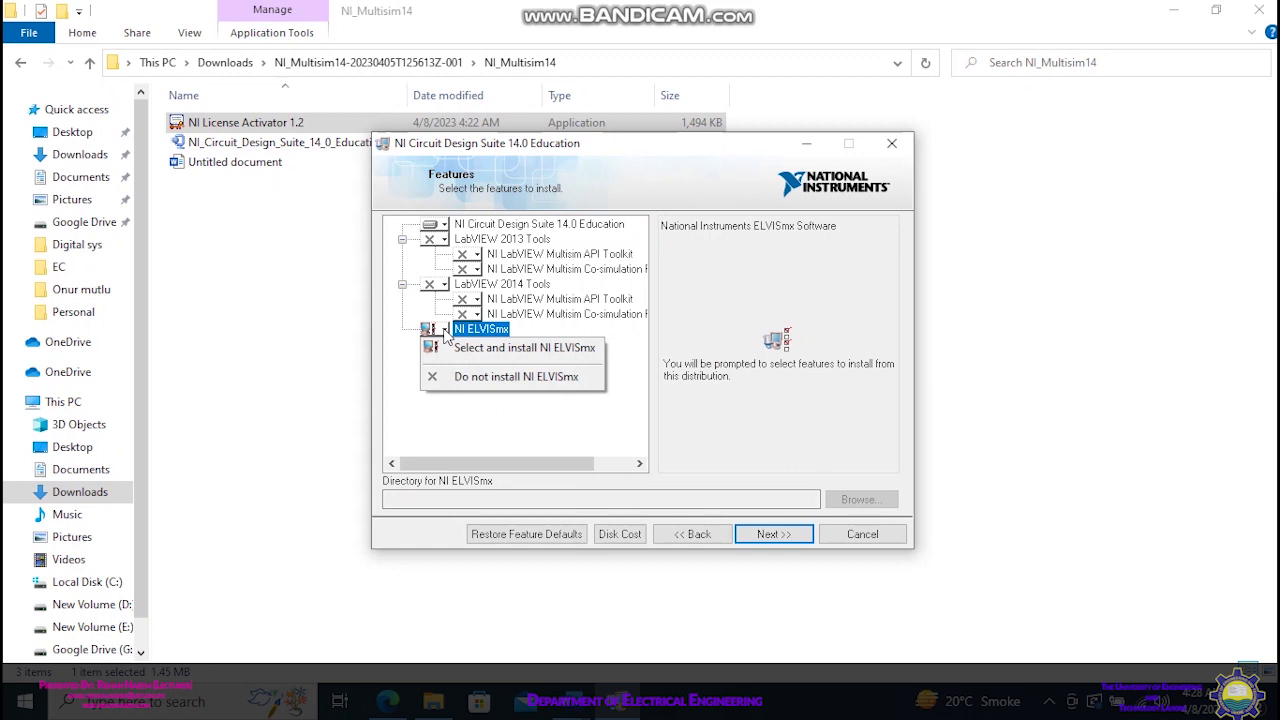
click(536, 440)
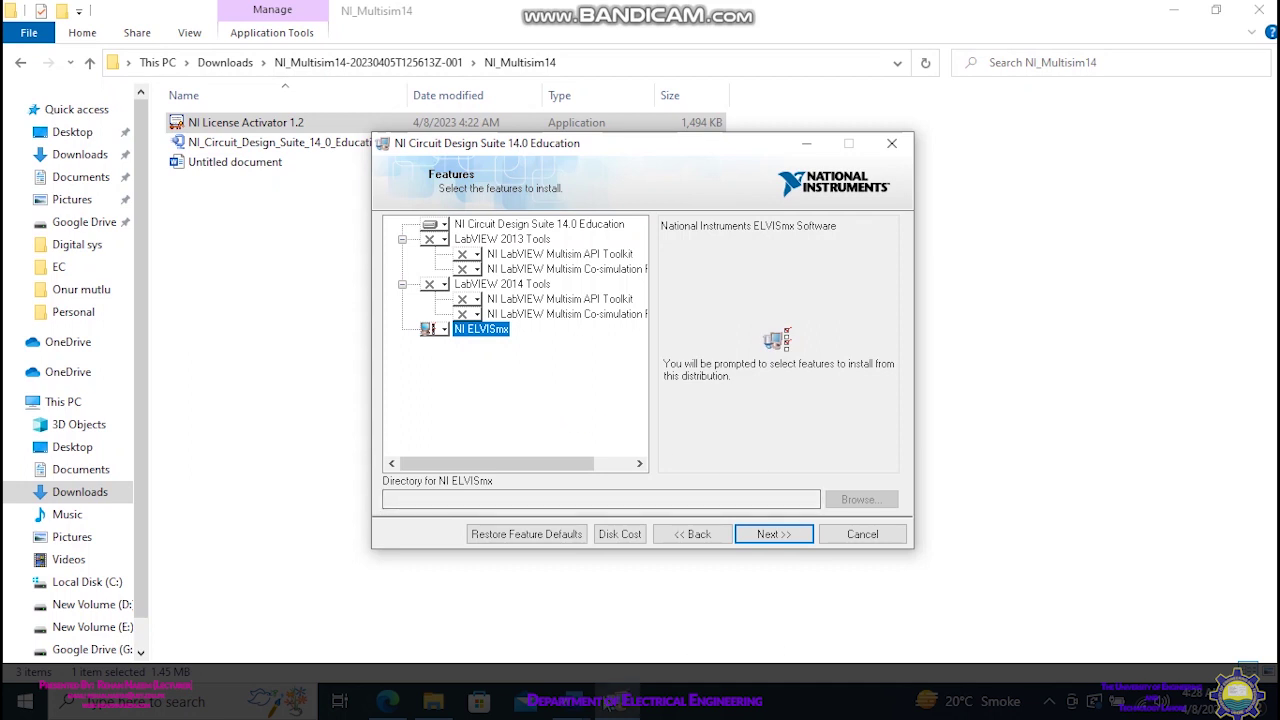
click(1050, 703)
click(1049, 663)
click(819, 130)
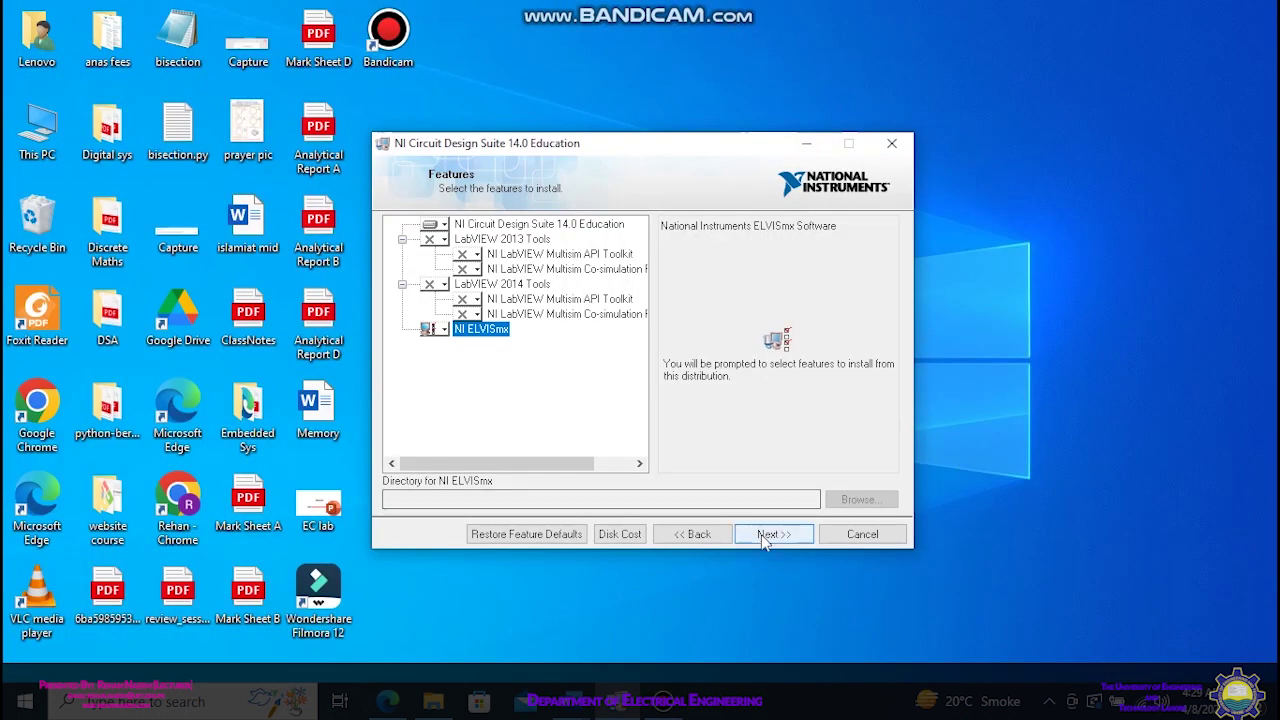
- Accept the default features, leave the update search turned off, and accept the license agreement to continue the installation
click(767, 535)
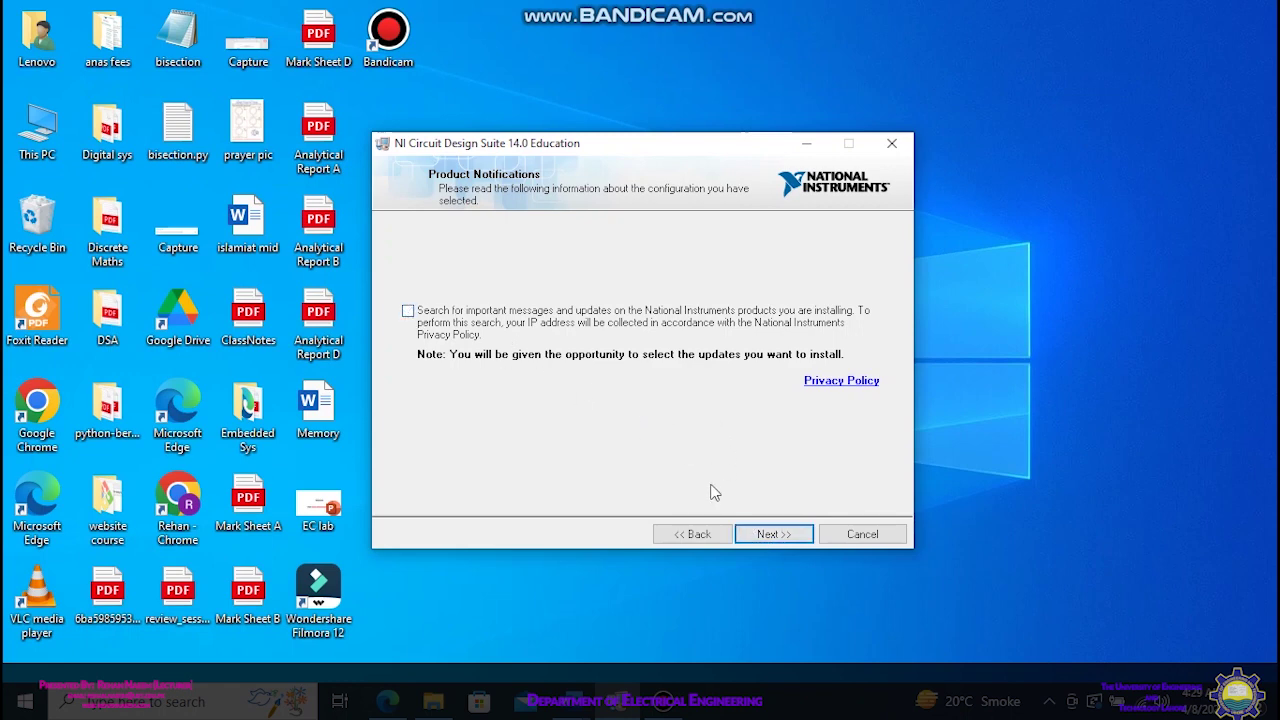
click(772, 533)
click(665, 476)
click(770, 534)
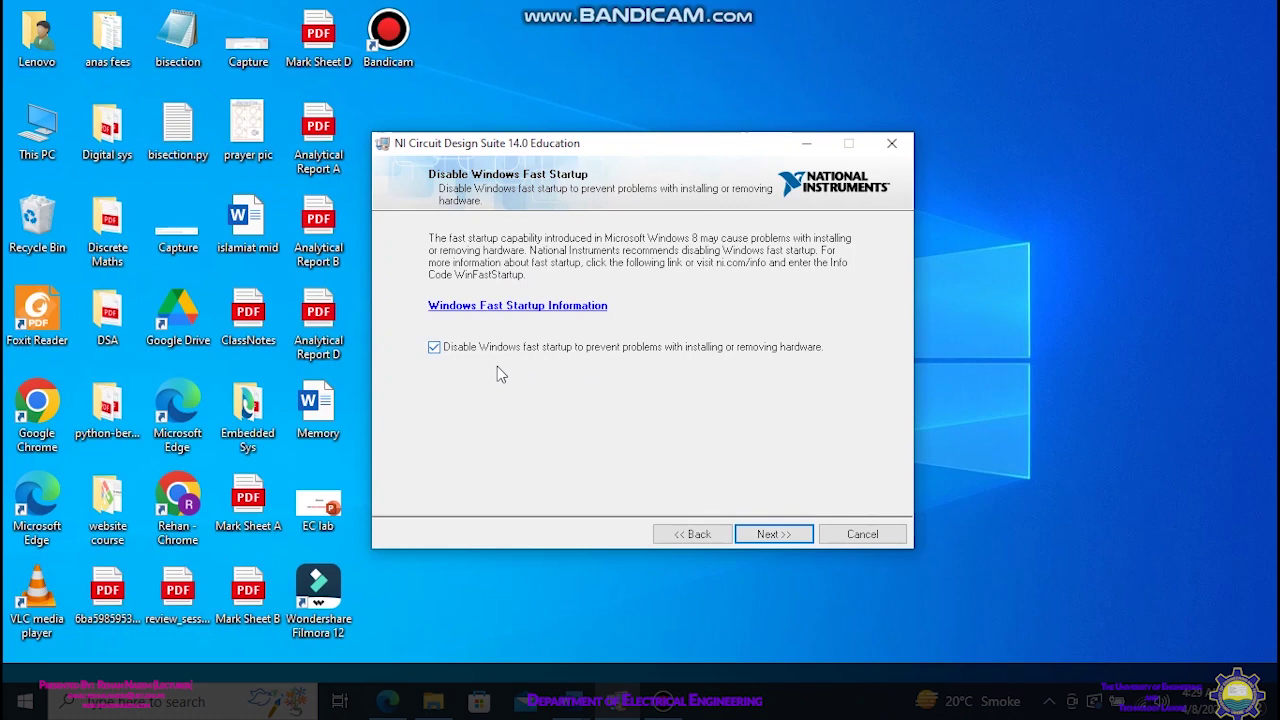
- Keep the option to disable Windows fast startup selected and start installing NI Circuit Design Suite 14.0 Education
click(765, 535)
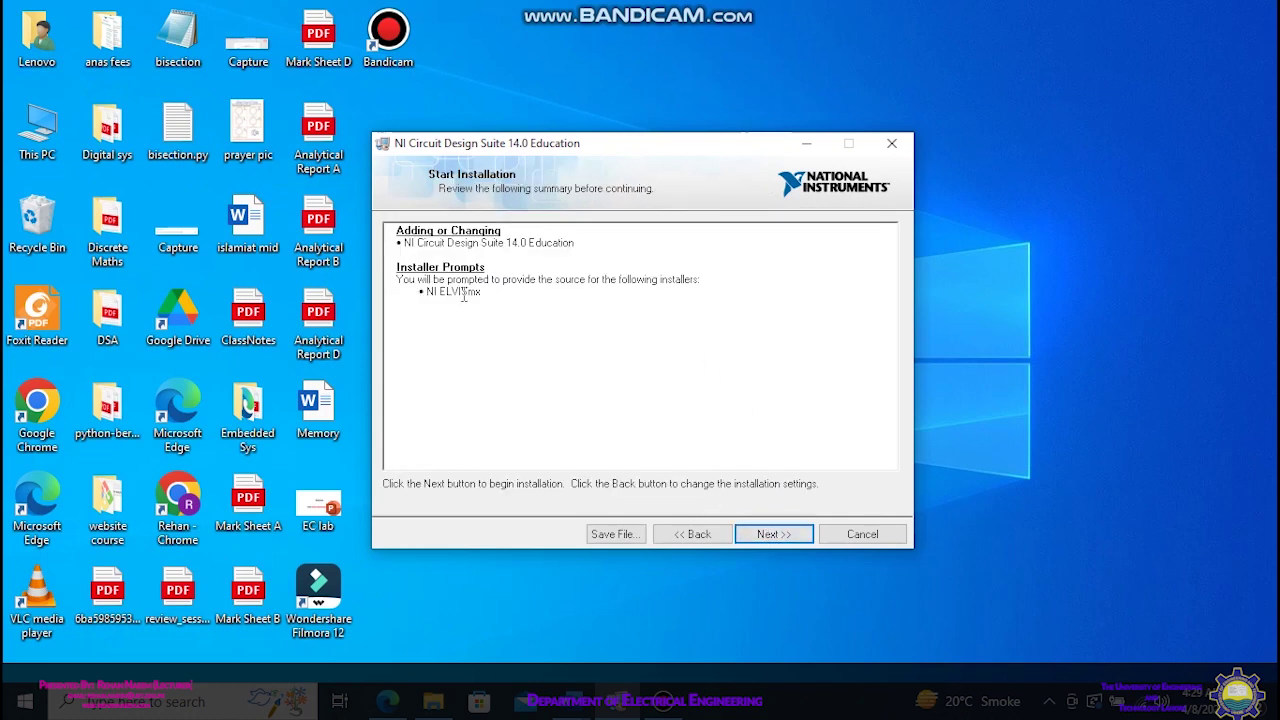
click(760, 538)
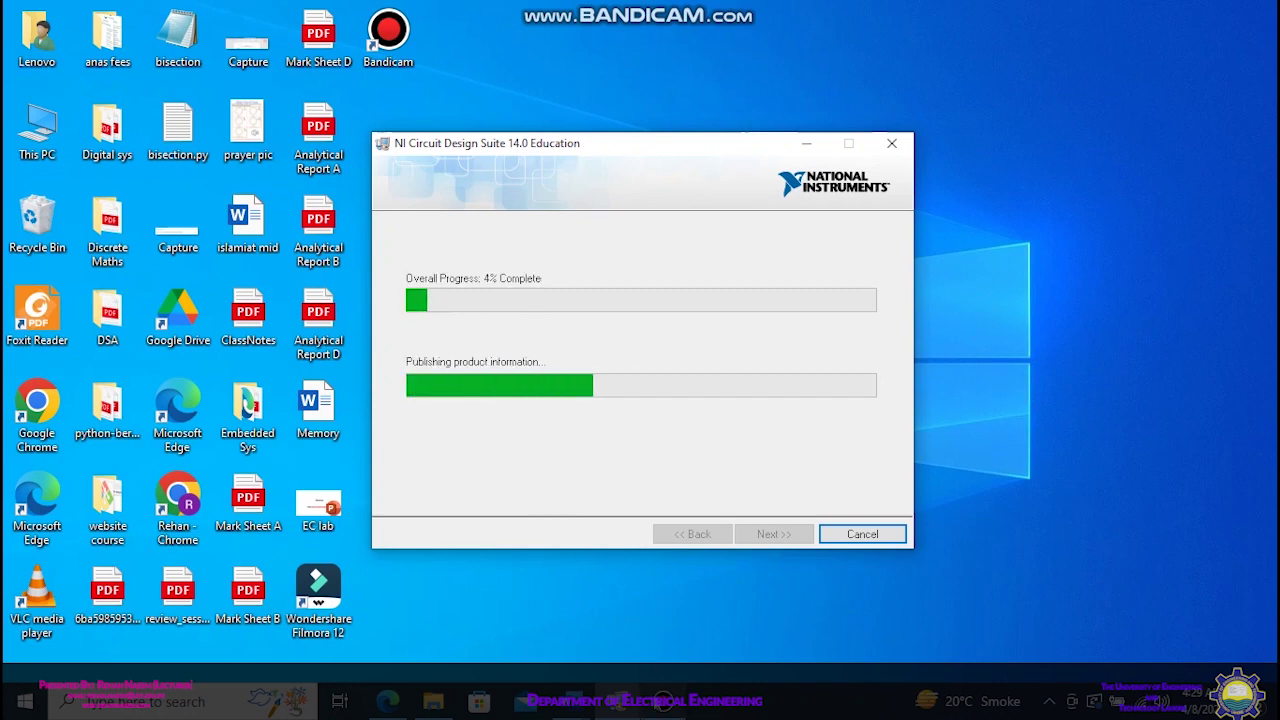
click(618, 700)
click(818, 133)
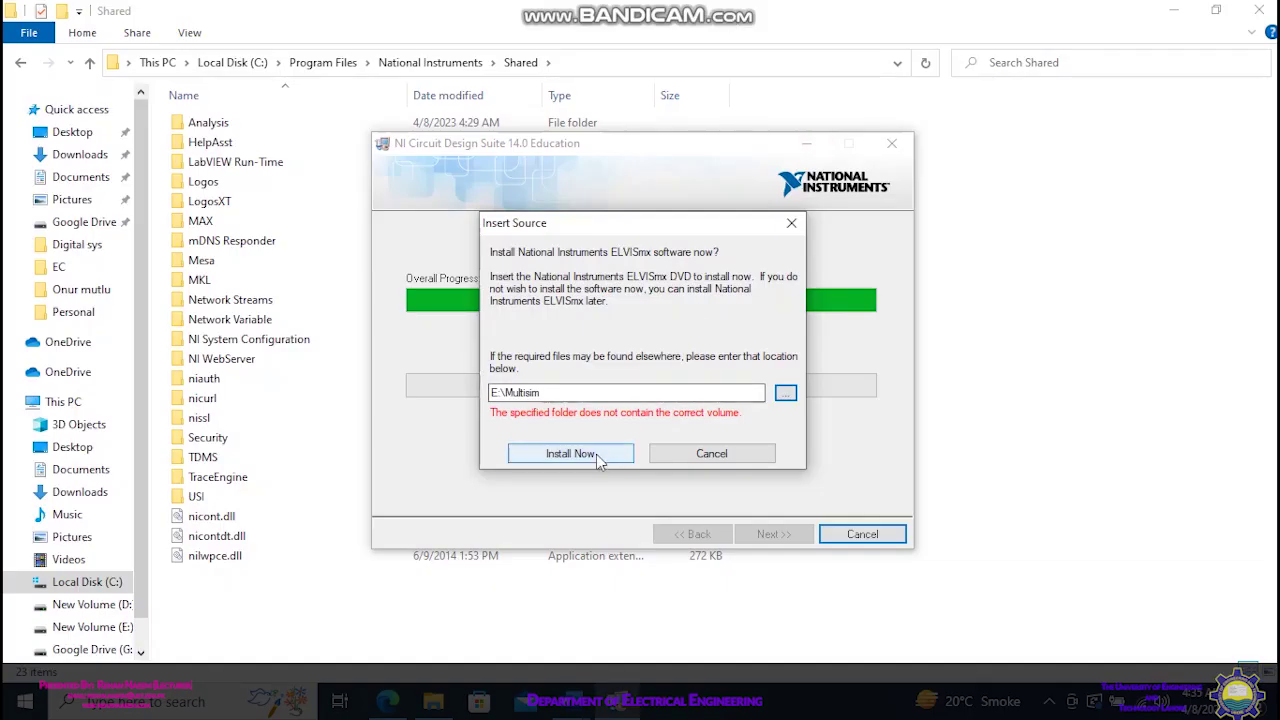
- Try to install the NI ELVISmx software from E:\Multisim, and skip it by cancelling the source request
click(600, 453)
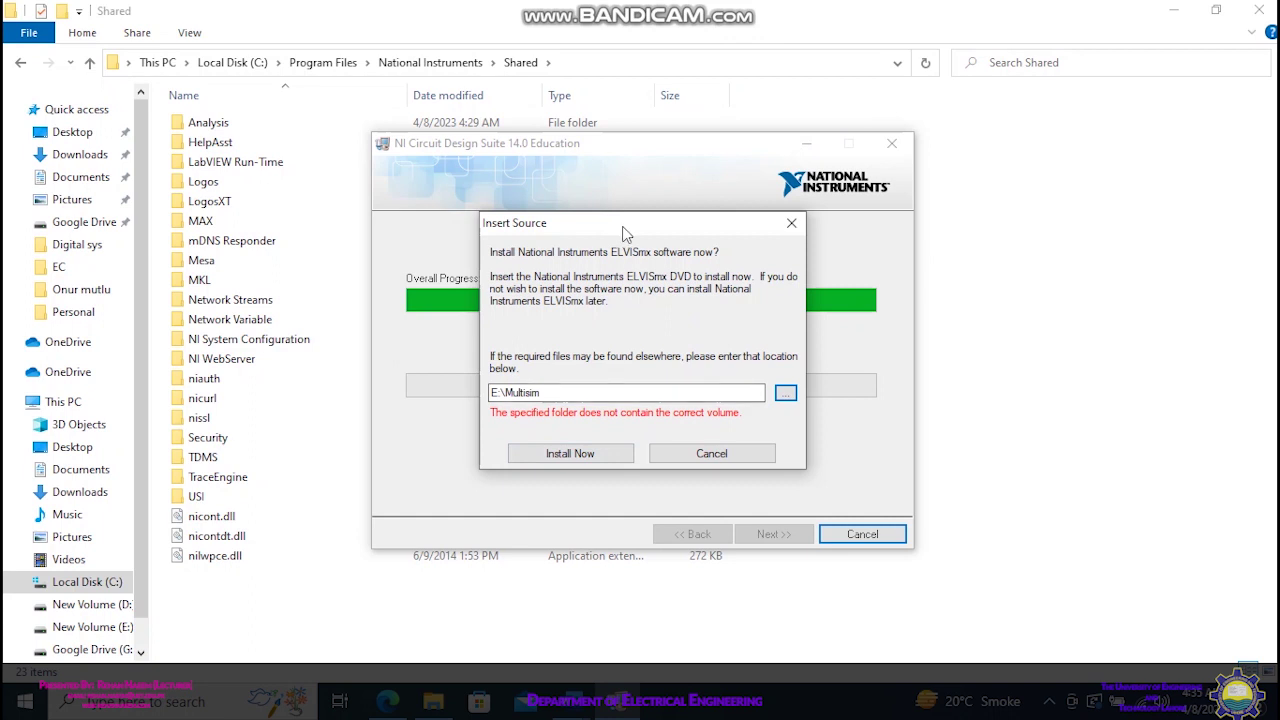
drag(628, 223, 864, 226)
click(818, 452)
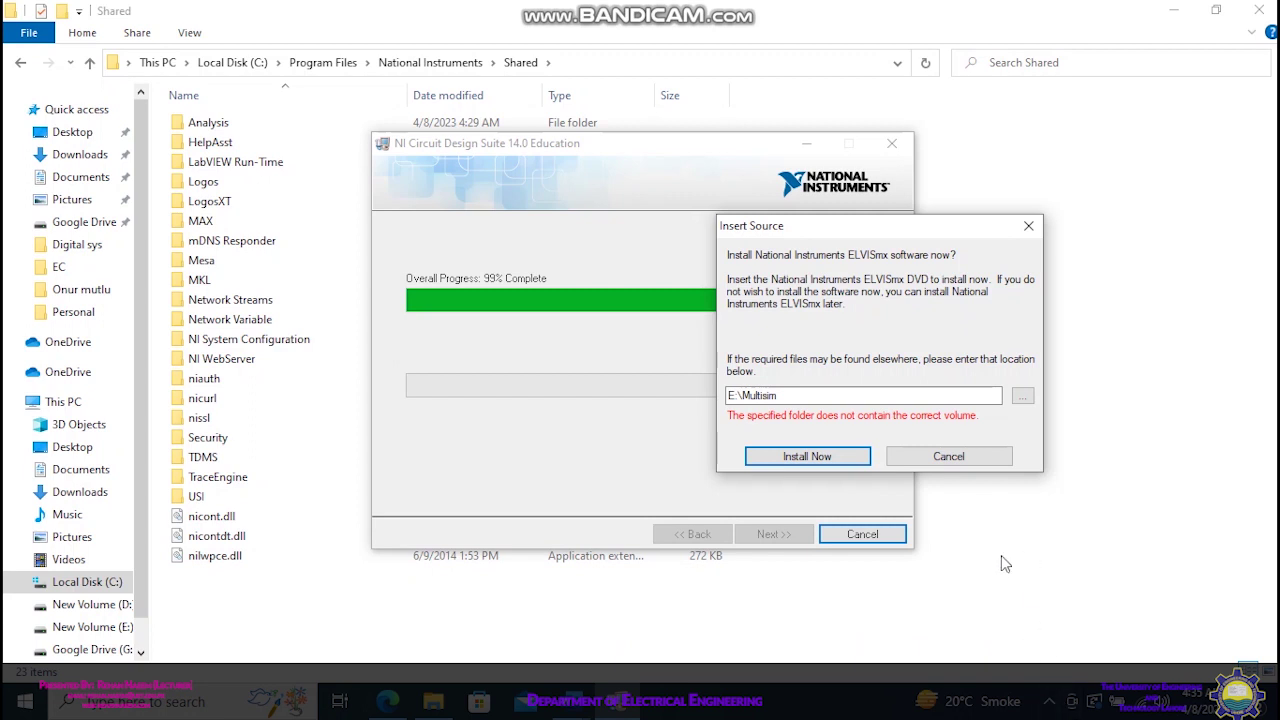
click(948, 457)
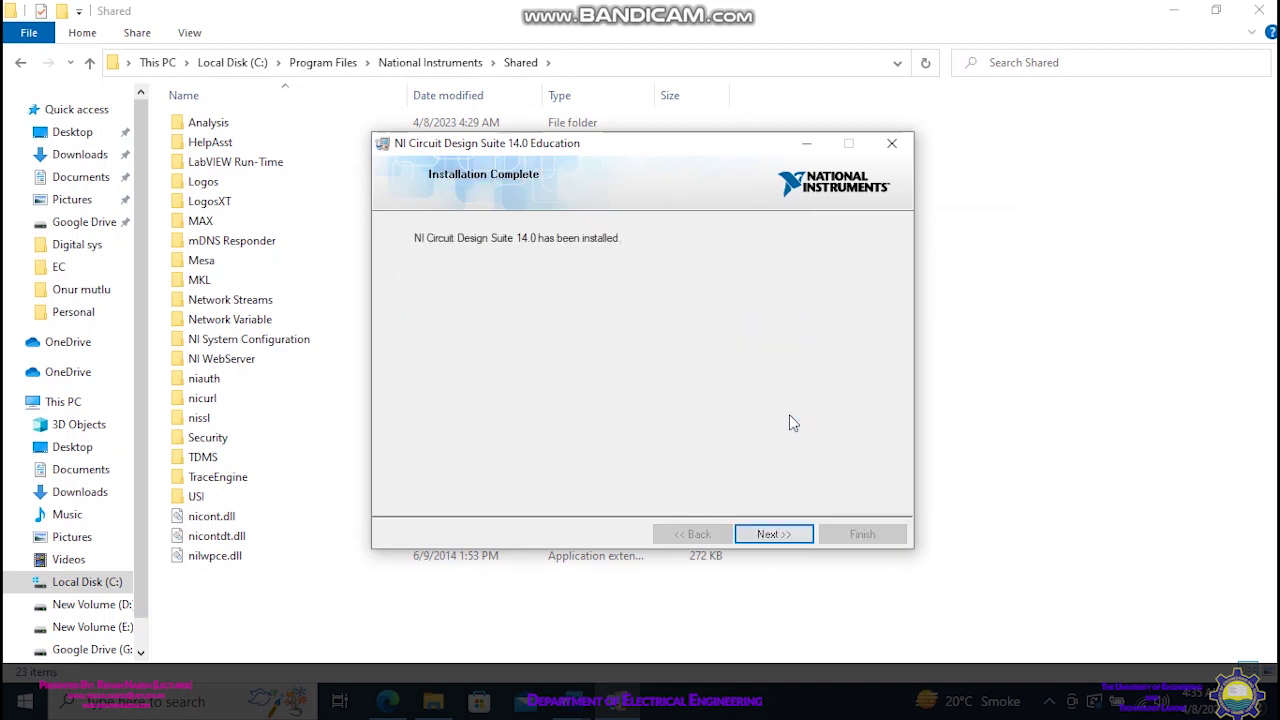
- Finish the NI Circuit Design Suite 14.0 installer and postpone the computer restart
click(770, 534)
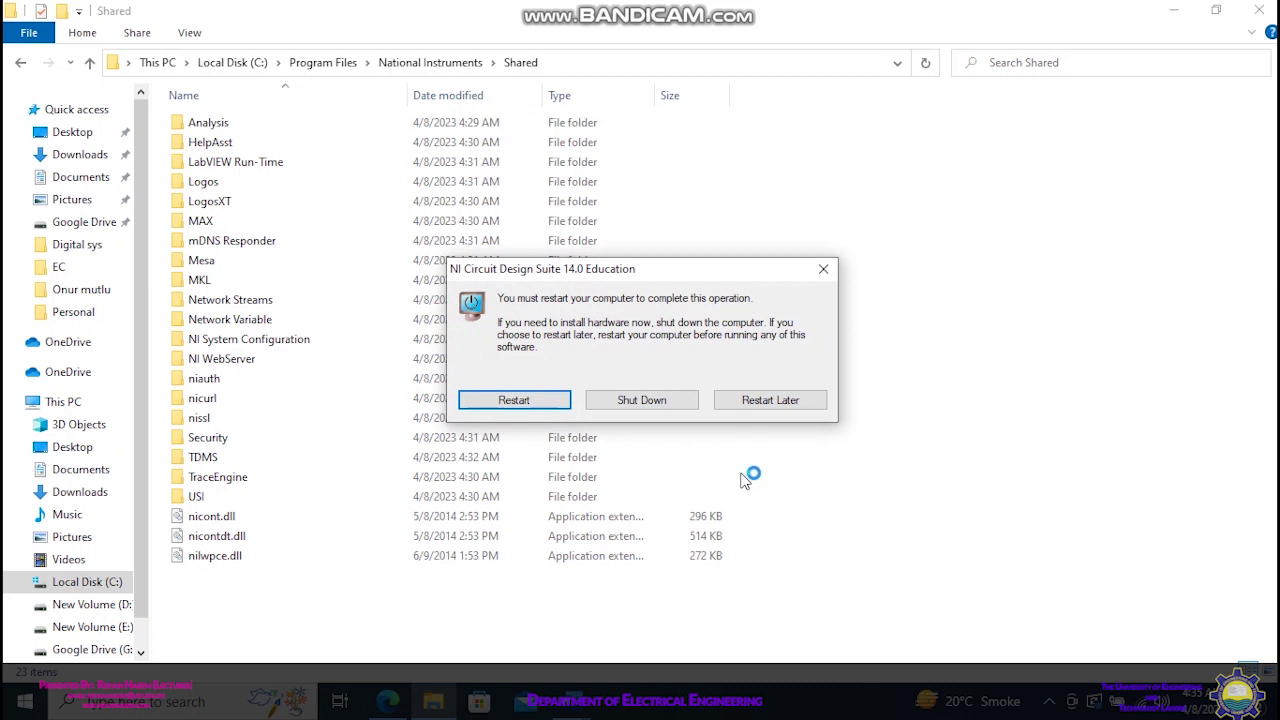
click(1048, 701)
click(1049, 663)
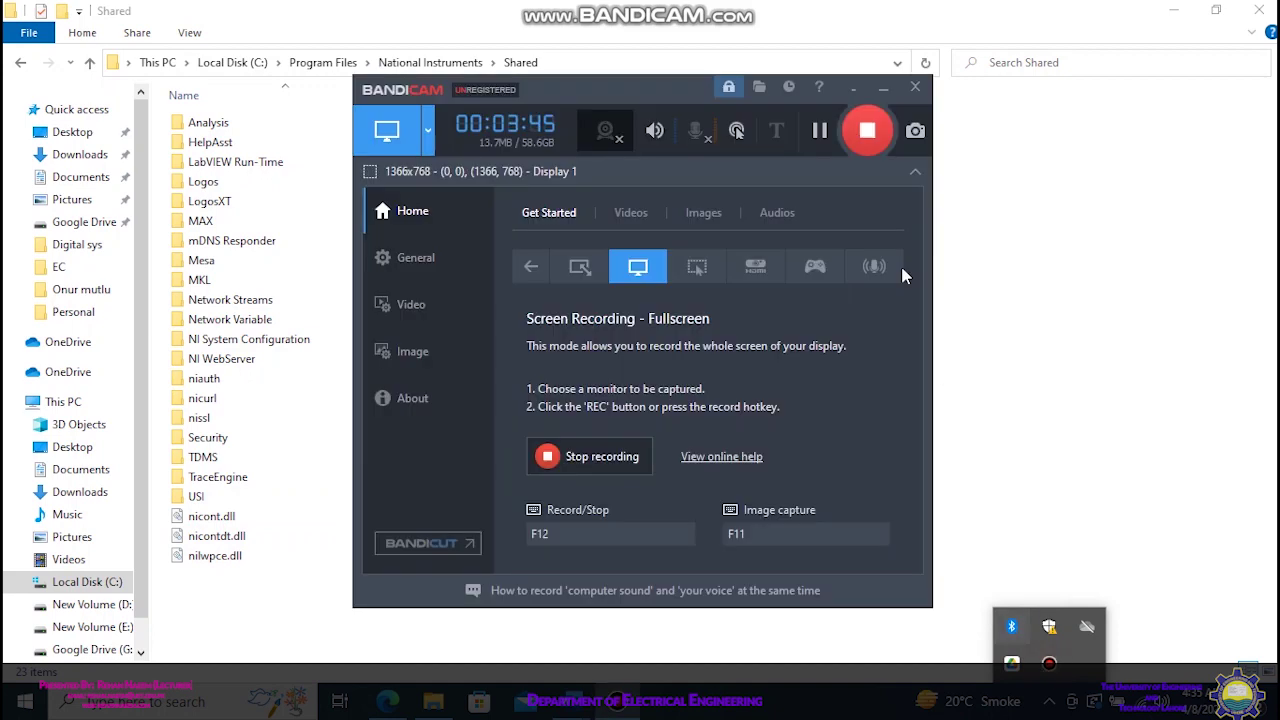
click(822, 133)
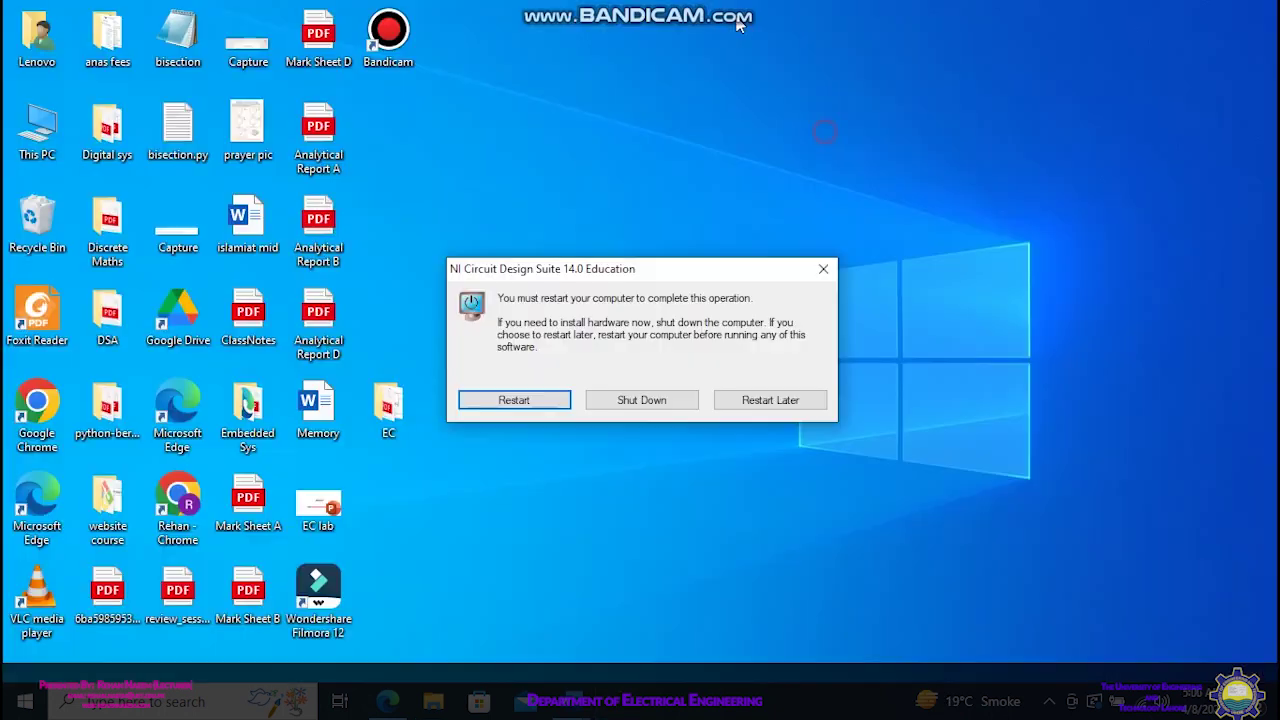
click(771, 402)
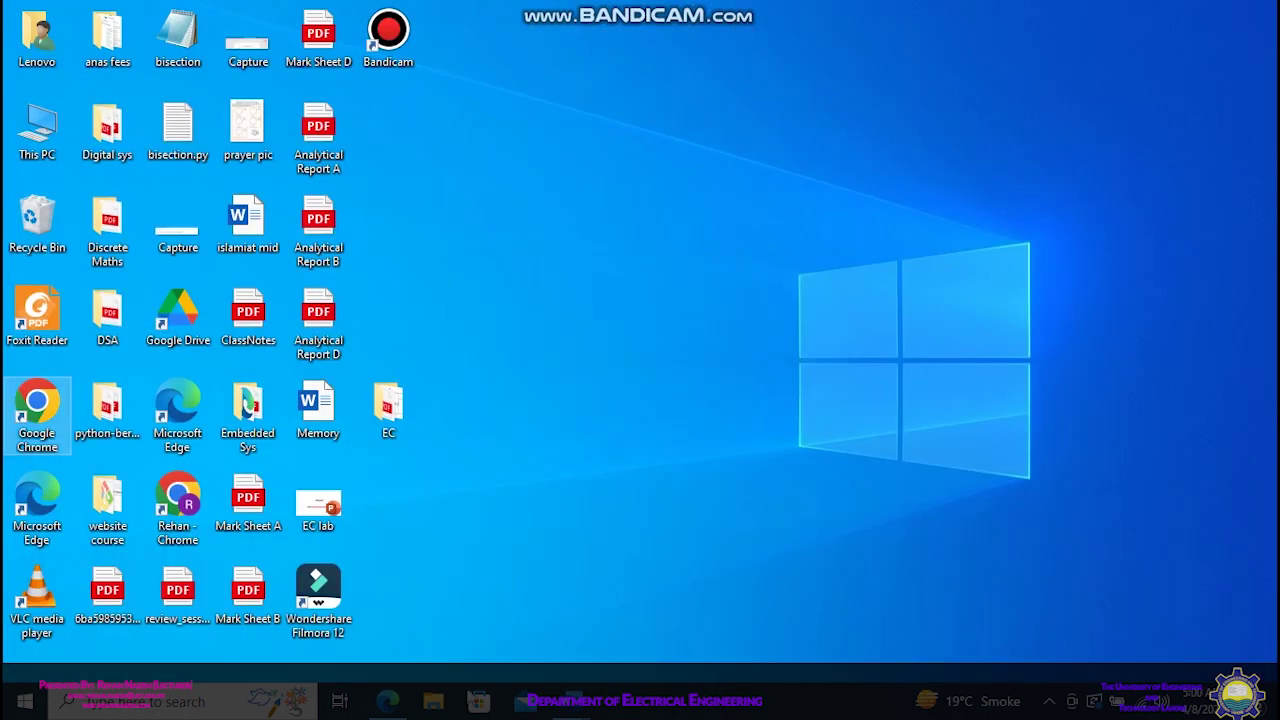
- Open the extracted NI_Multisim14 folder in Downloads and launch NI License Activator 1.2
click(433, 701)
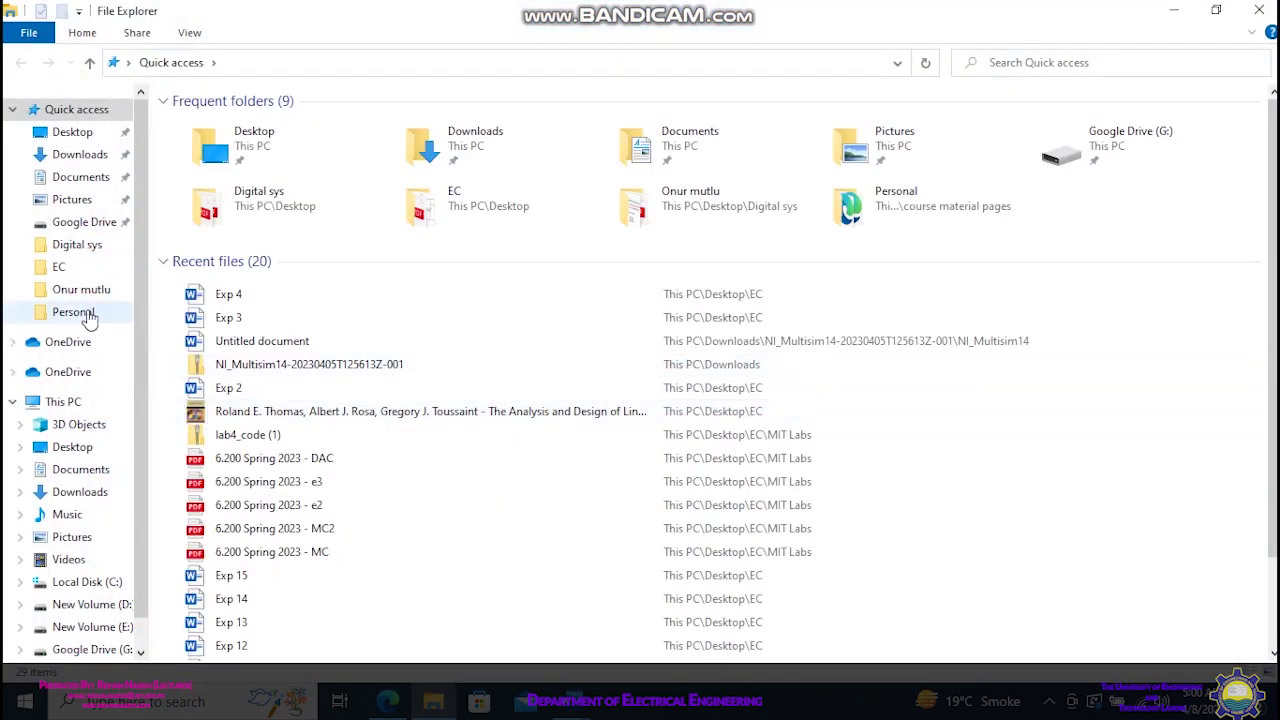
click(78, 155)
double_click(262, 145)
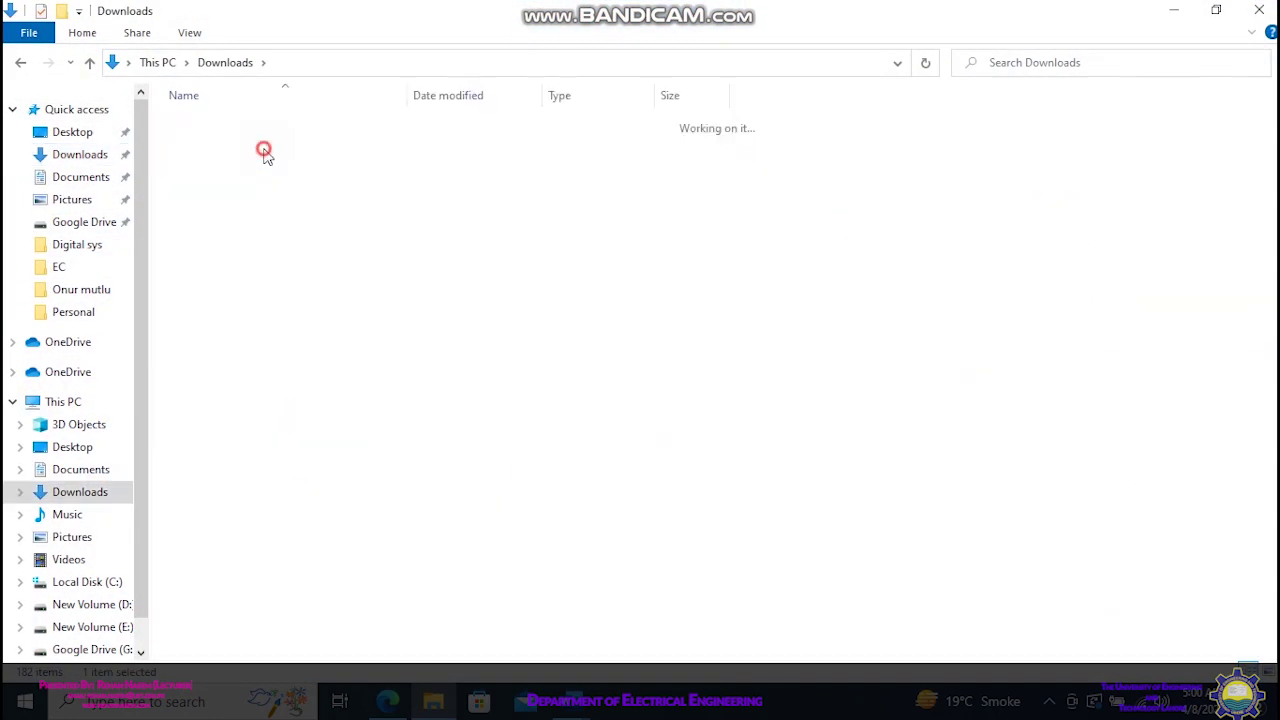
double_click(251, 129)
double_click(251, 127)
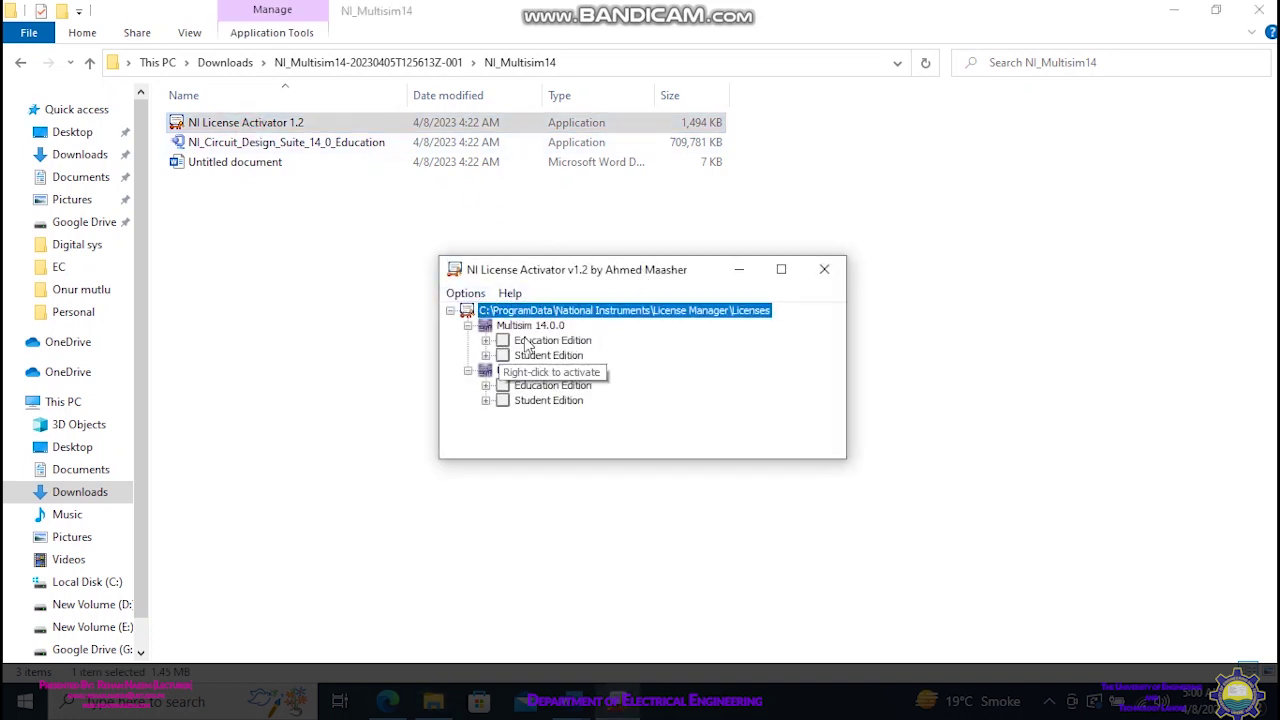
- Activate the Education Edition and Student Edition entries of both Multisim 14.0.0 and Ultiboard 14.0.0
right_click(530, 342)
click(578, 353)
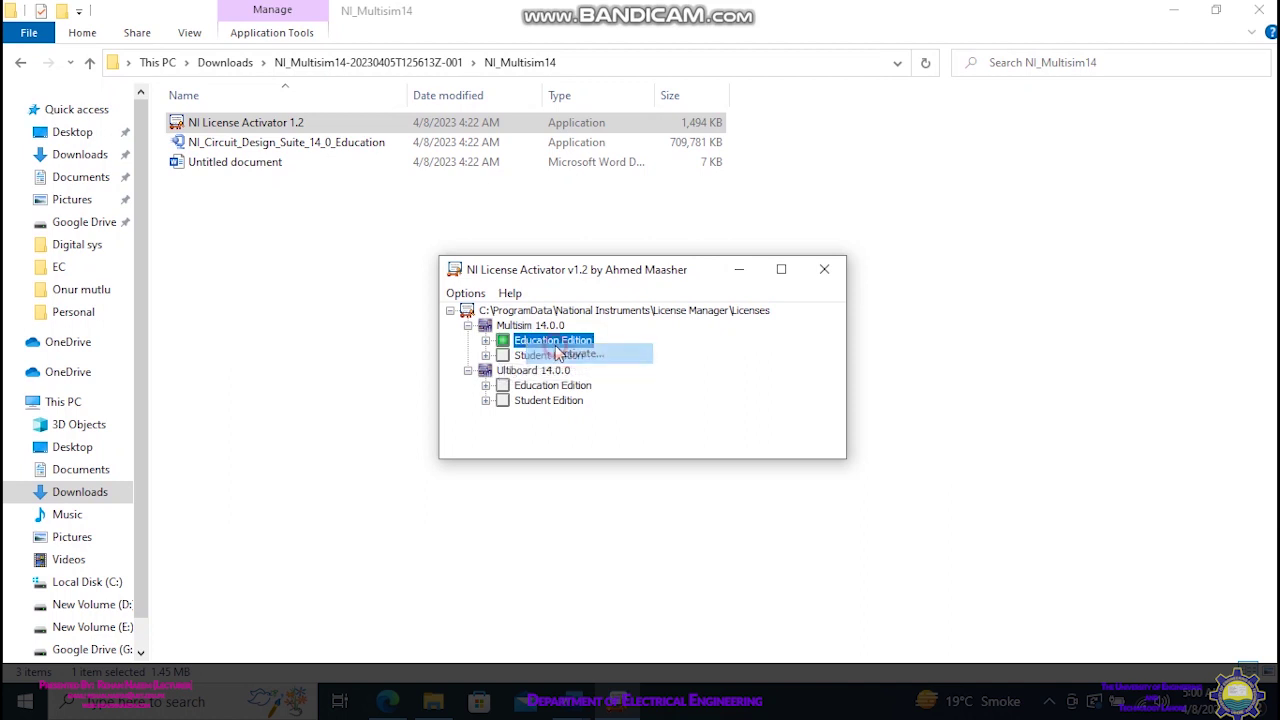
right_click(563, 357)
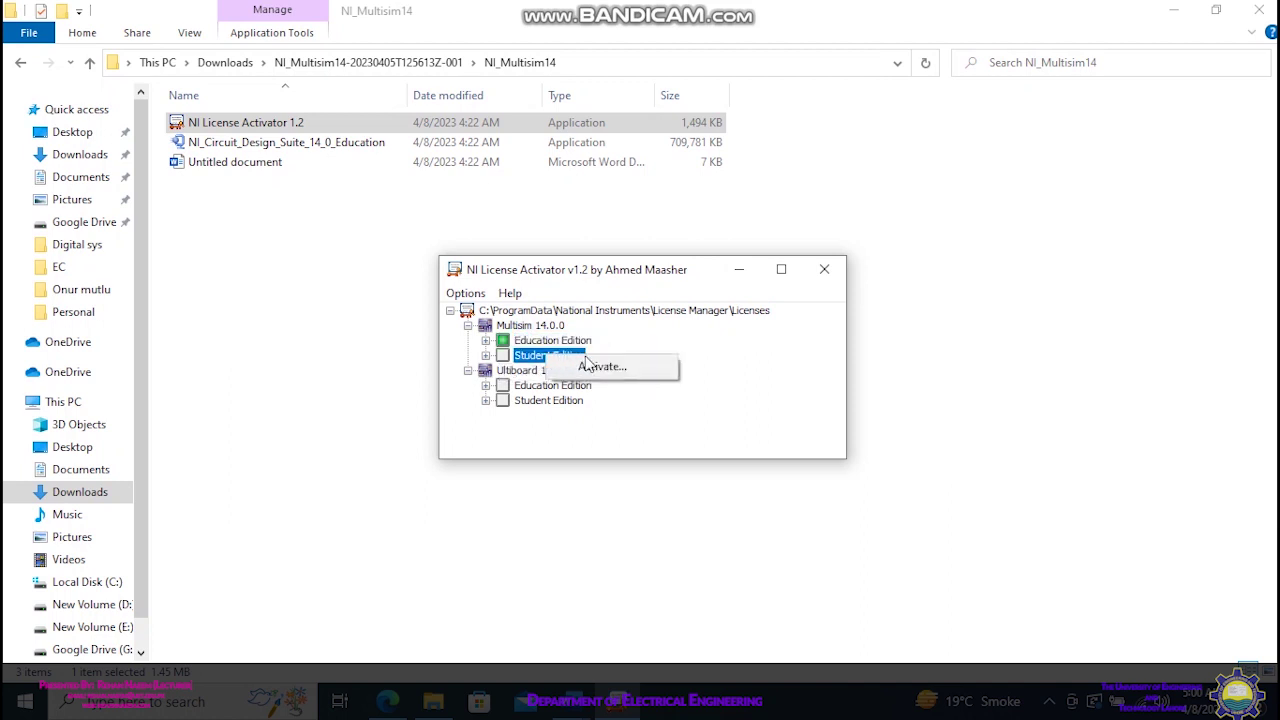
click(603, 366)
right_click(548, 387)
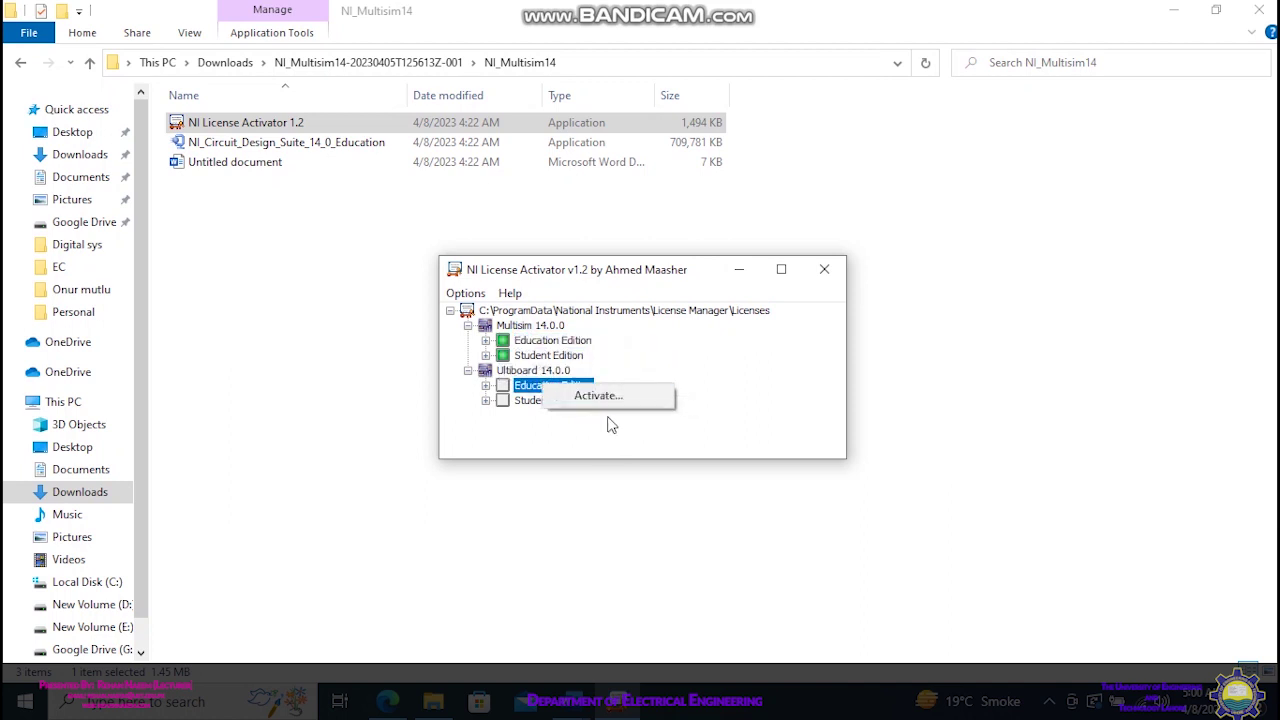
click(606, 399)
right_click(545, 402)
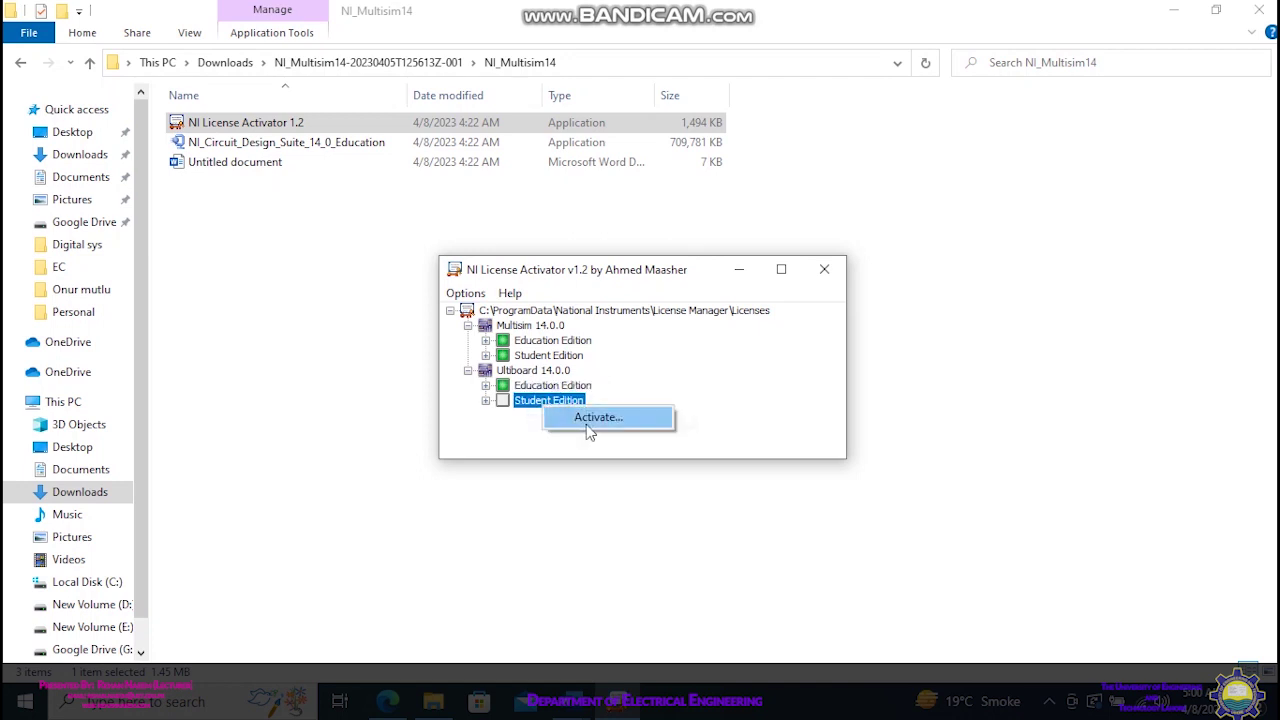
click(590, 419)
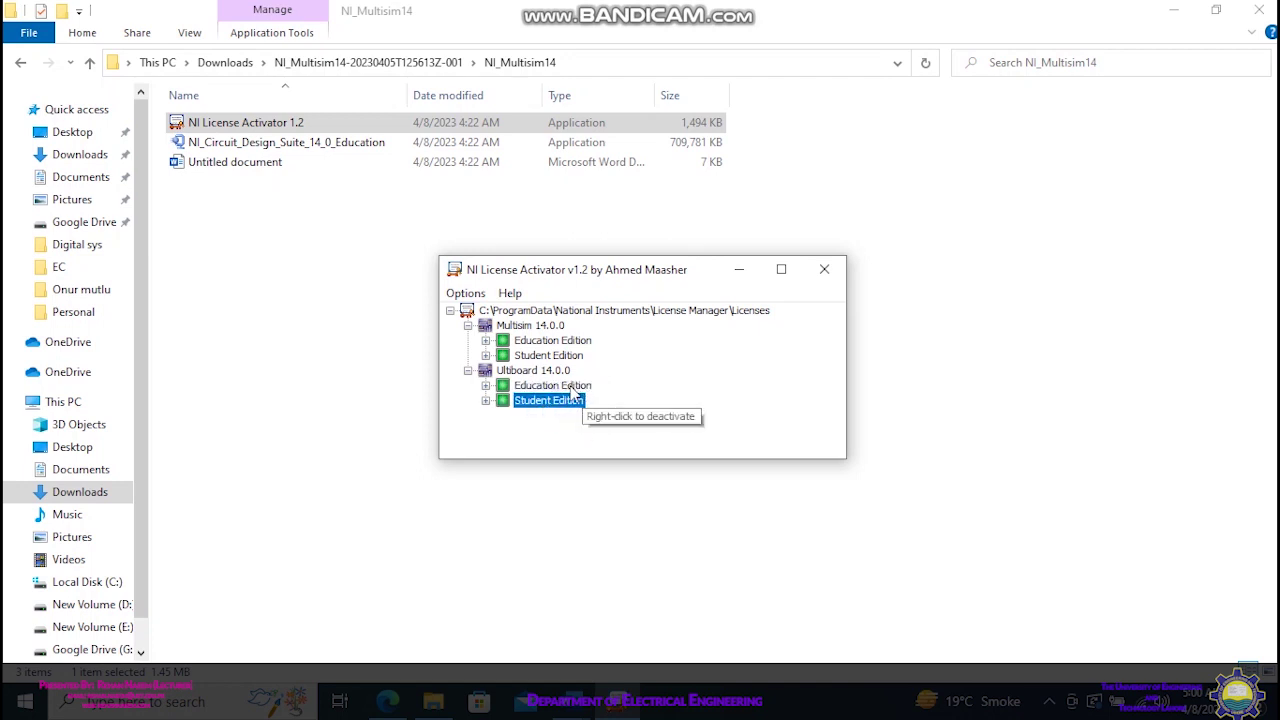
- Return to the desktop, search Windows for "ni", and run NI Multisim 14.0 as administrator
key(super+d)
key(super+s)
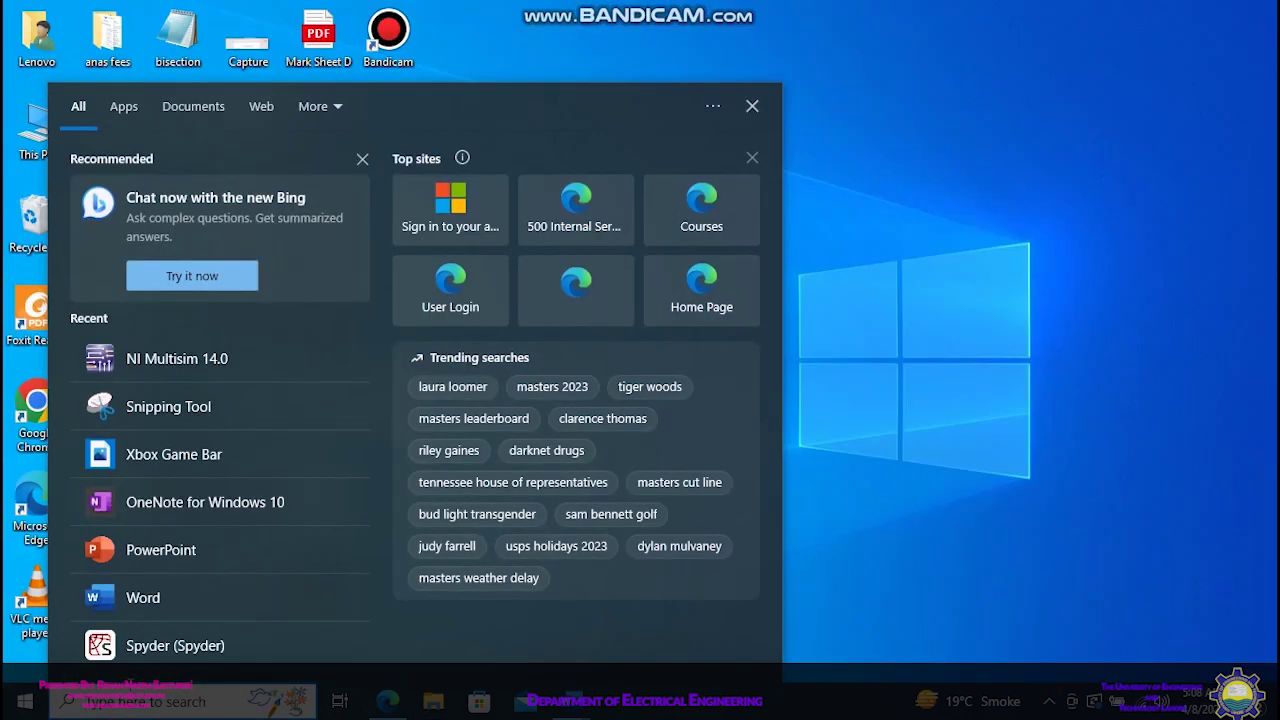
text(ni)
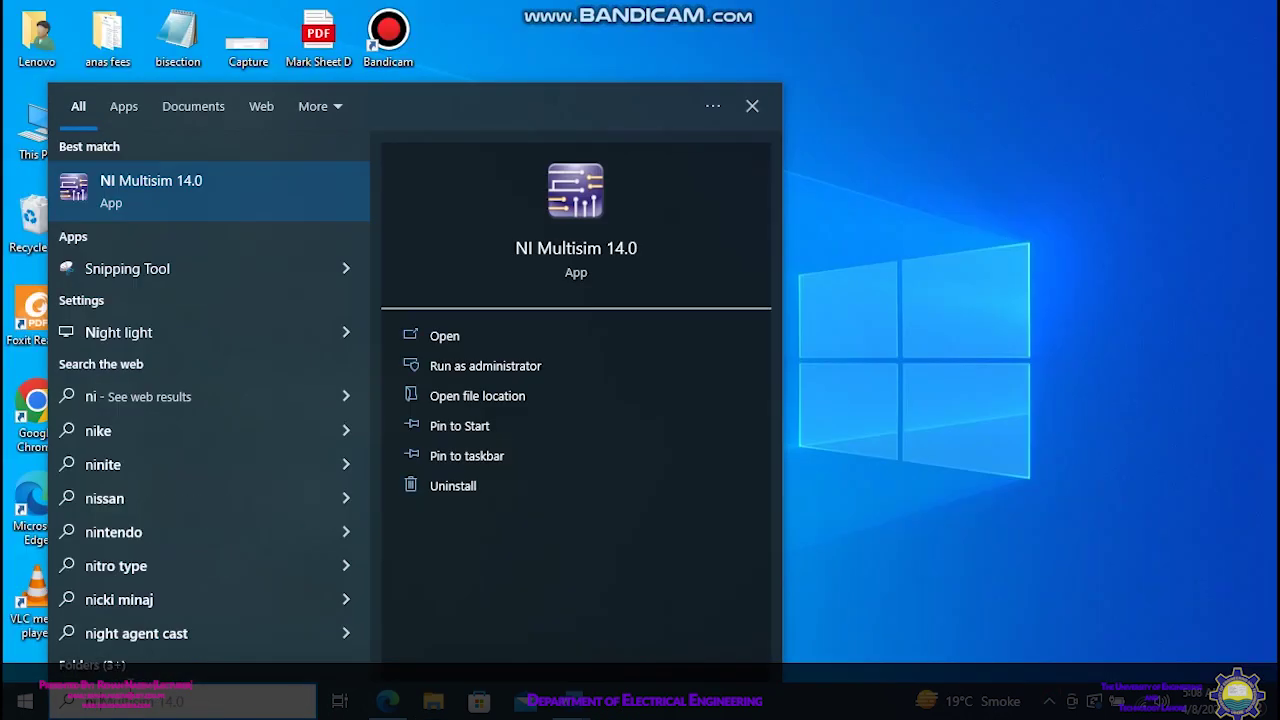
right_click(160, 182)
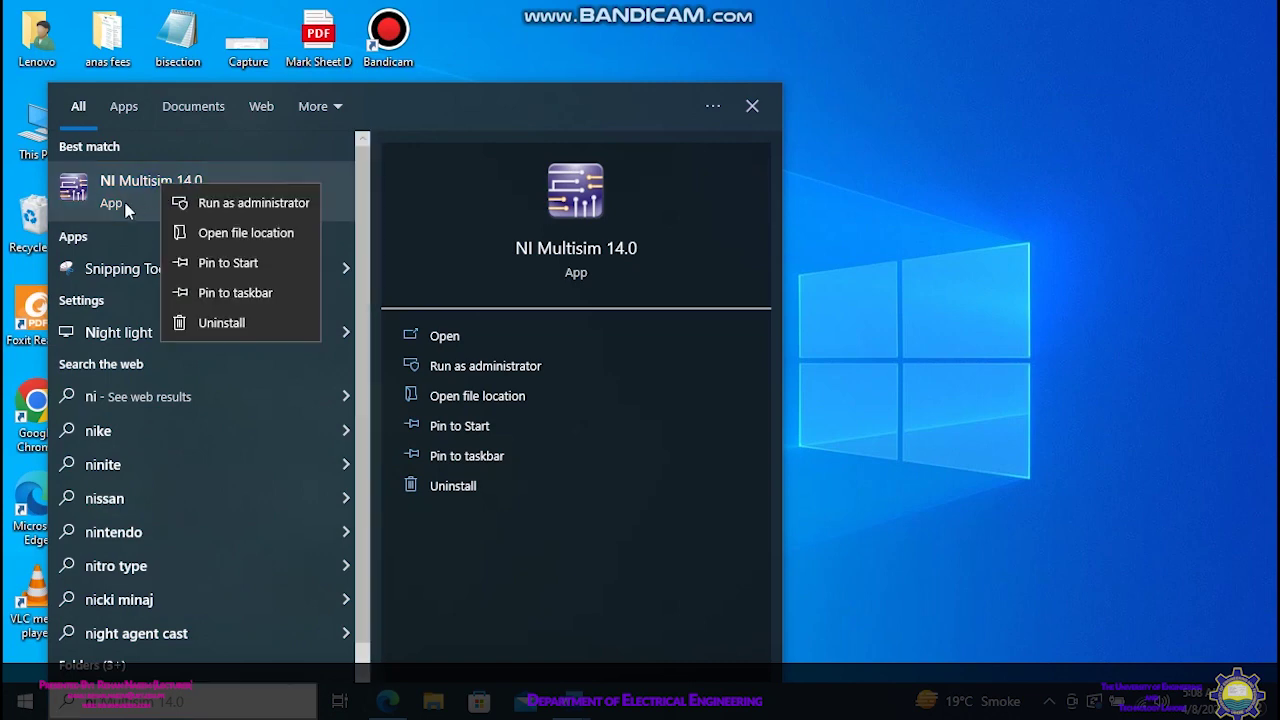
click(253, 202)
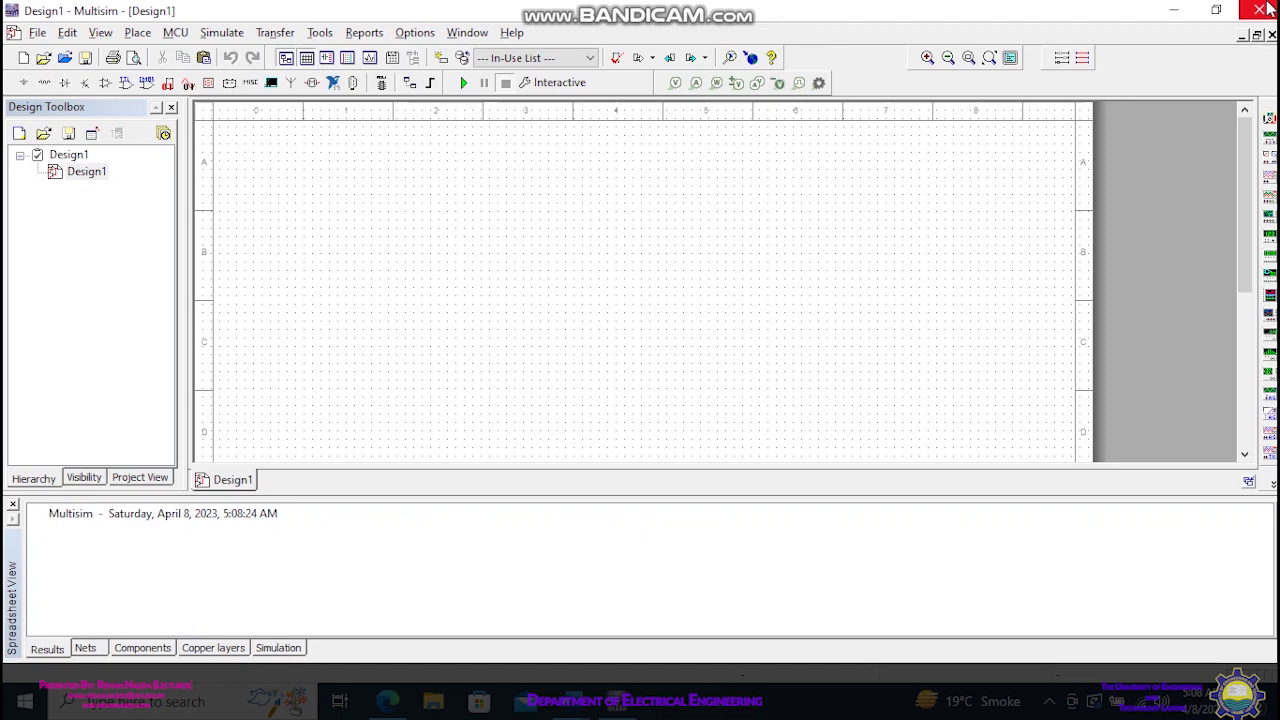
click(1048, 701)
click(1049, 663)
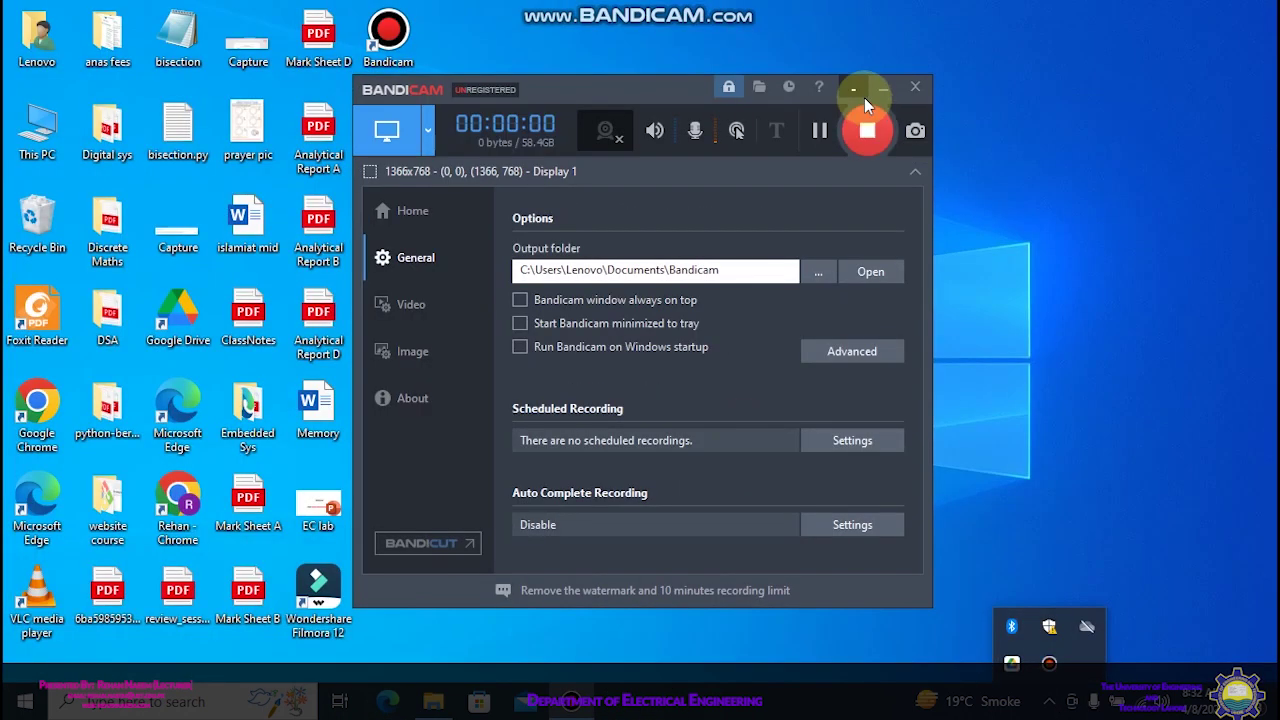
click(860, 92)
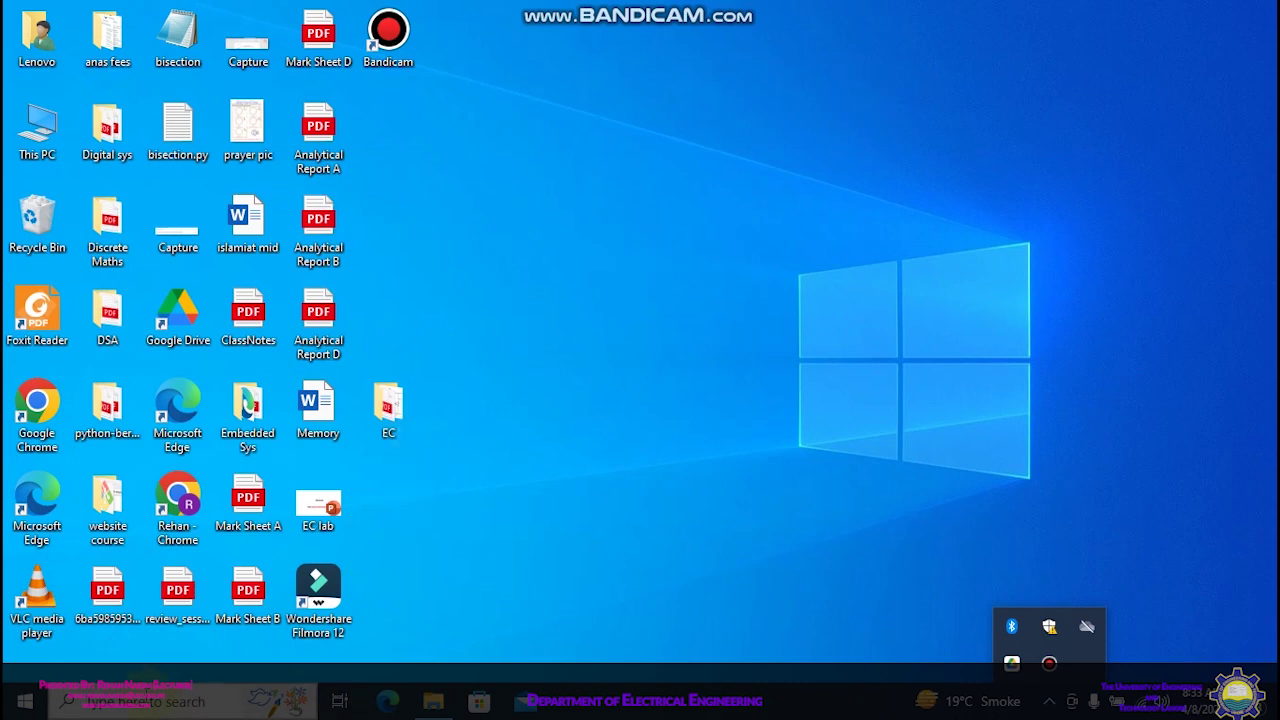
- Launch NI Multisim 14.0 from Windows search and bring up its blank Design1 schematic
click(145, 700)
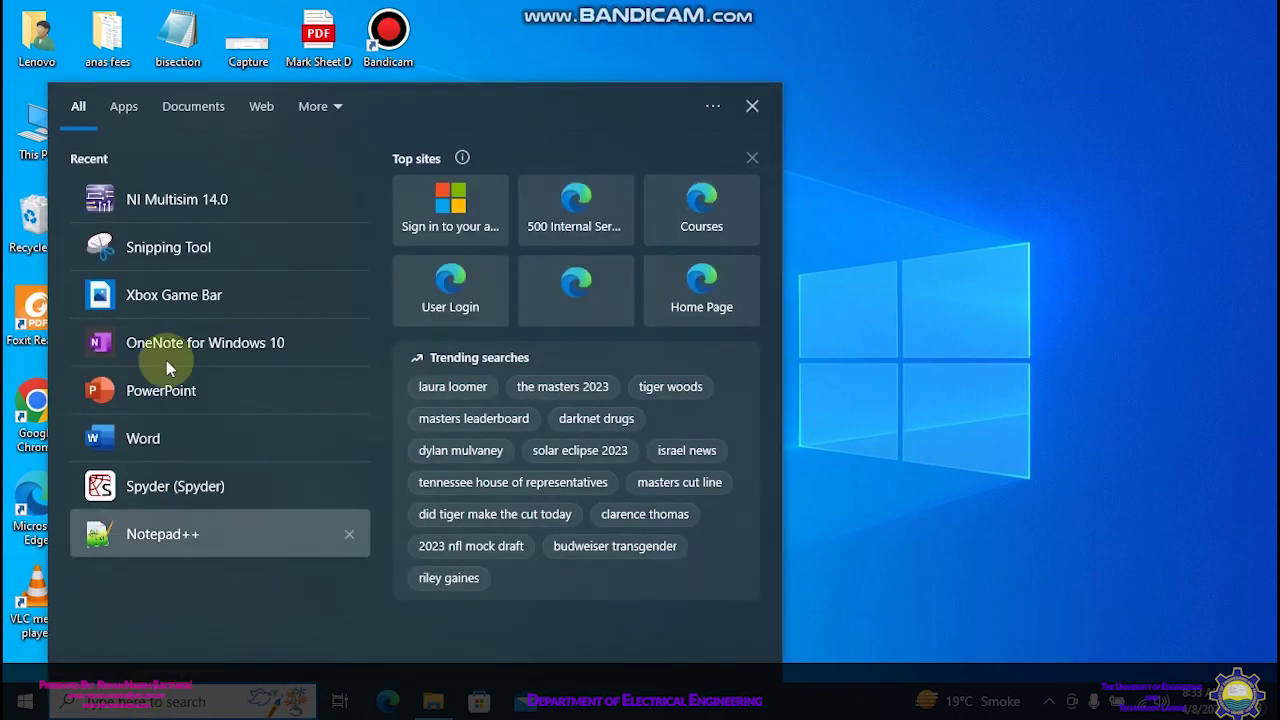
click(257, 177)
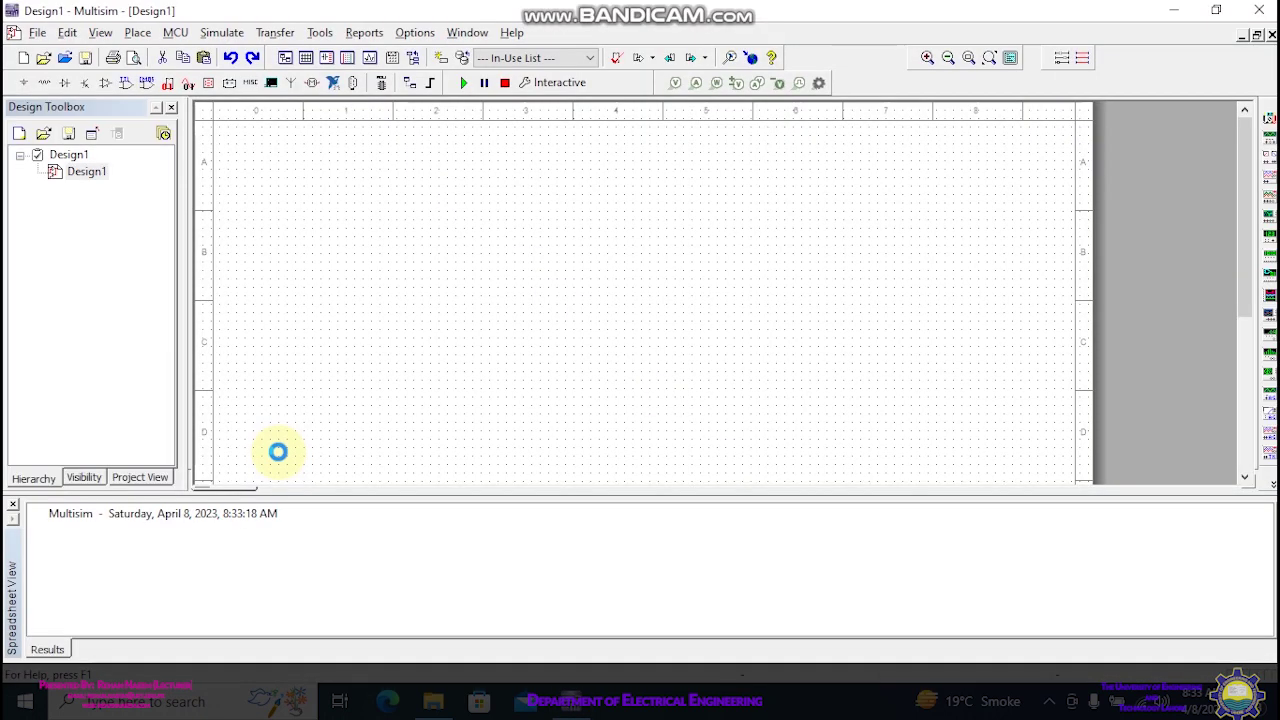
click(280, 460)
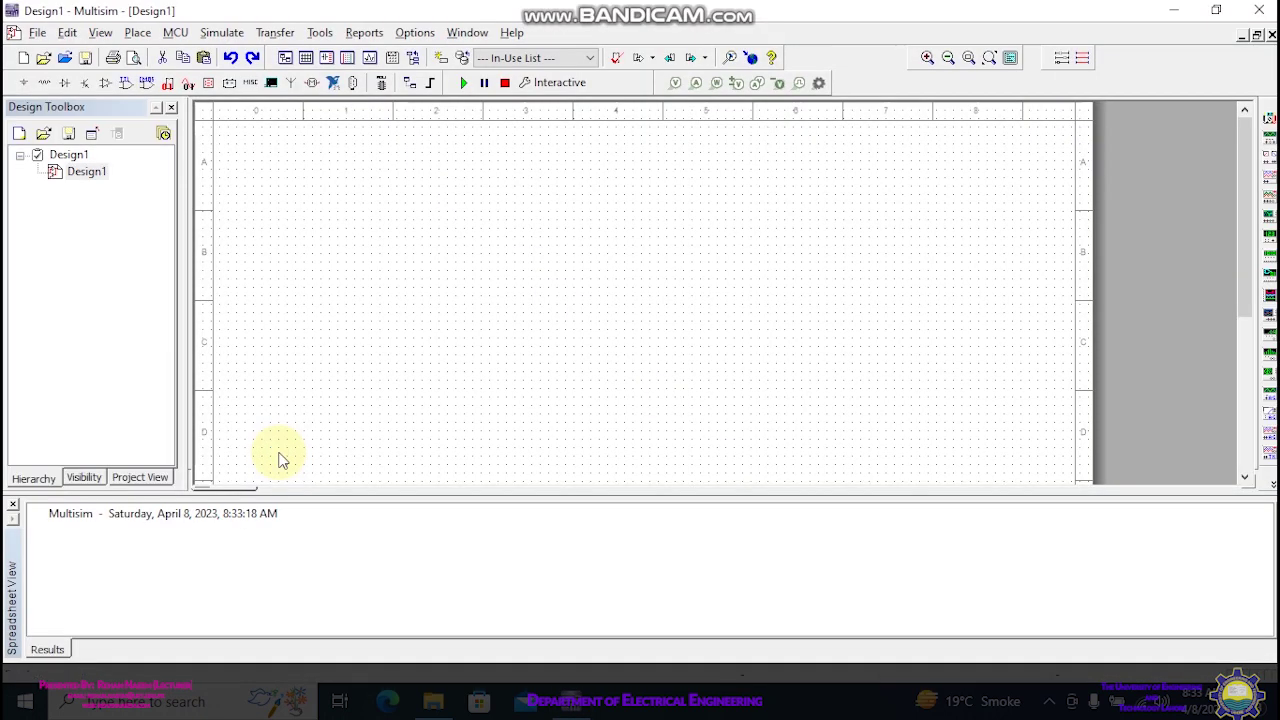
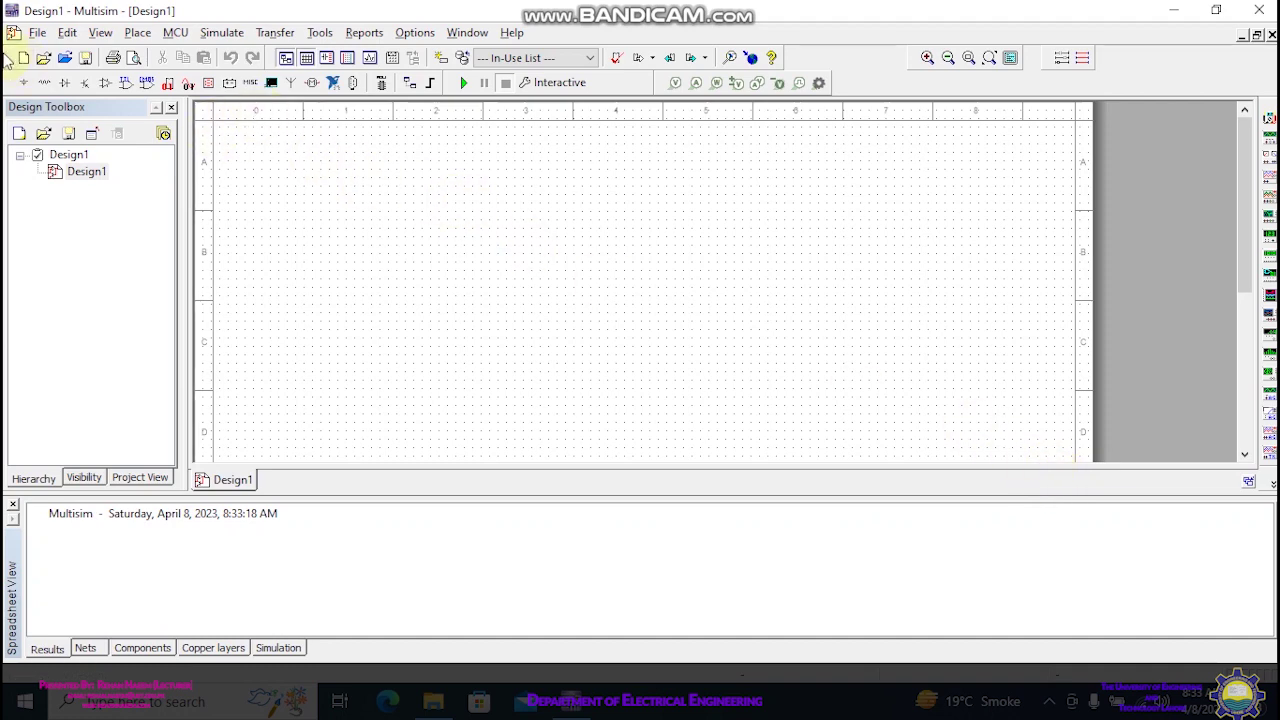
- Place one DC_POWER source from the POWER_SOURCES family in the upper-left area of the Design1 schematic and close the component browser
click(25, 84)
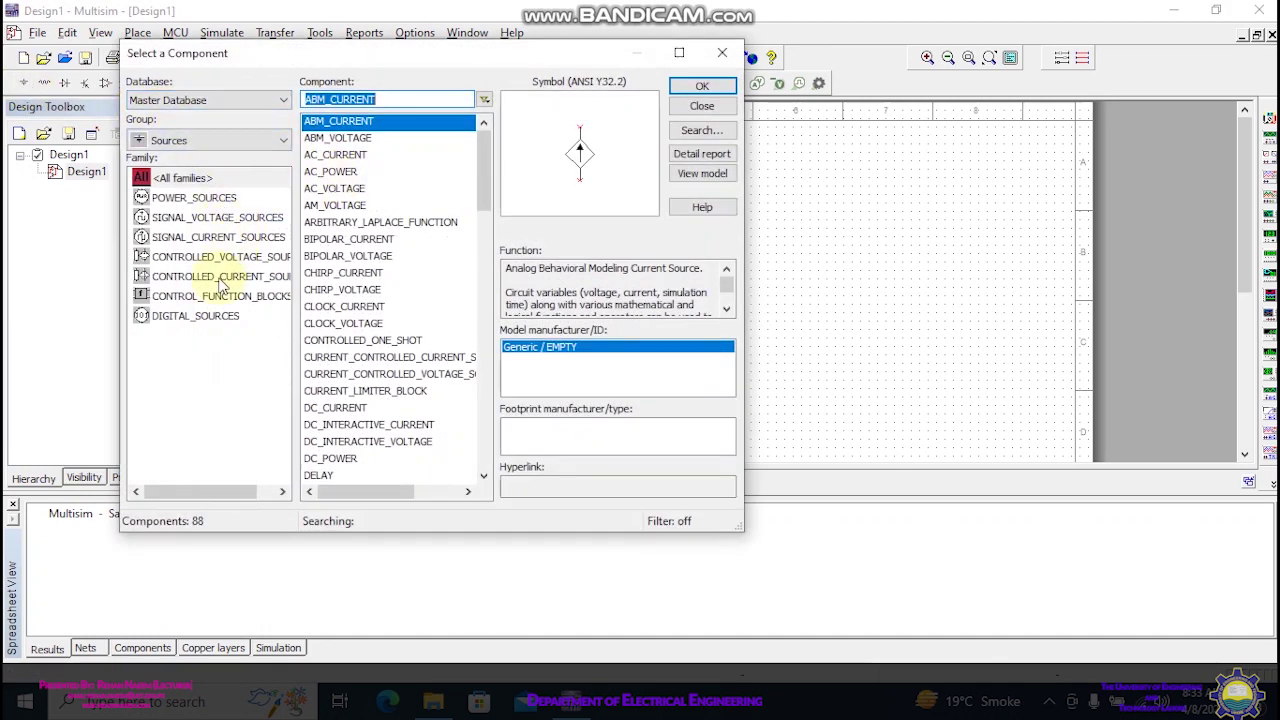
click(201, 200)
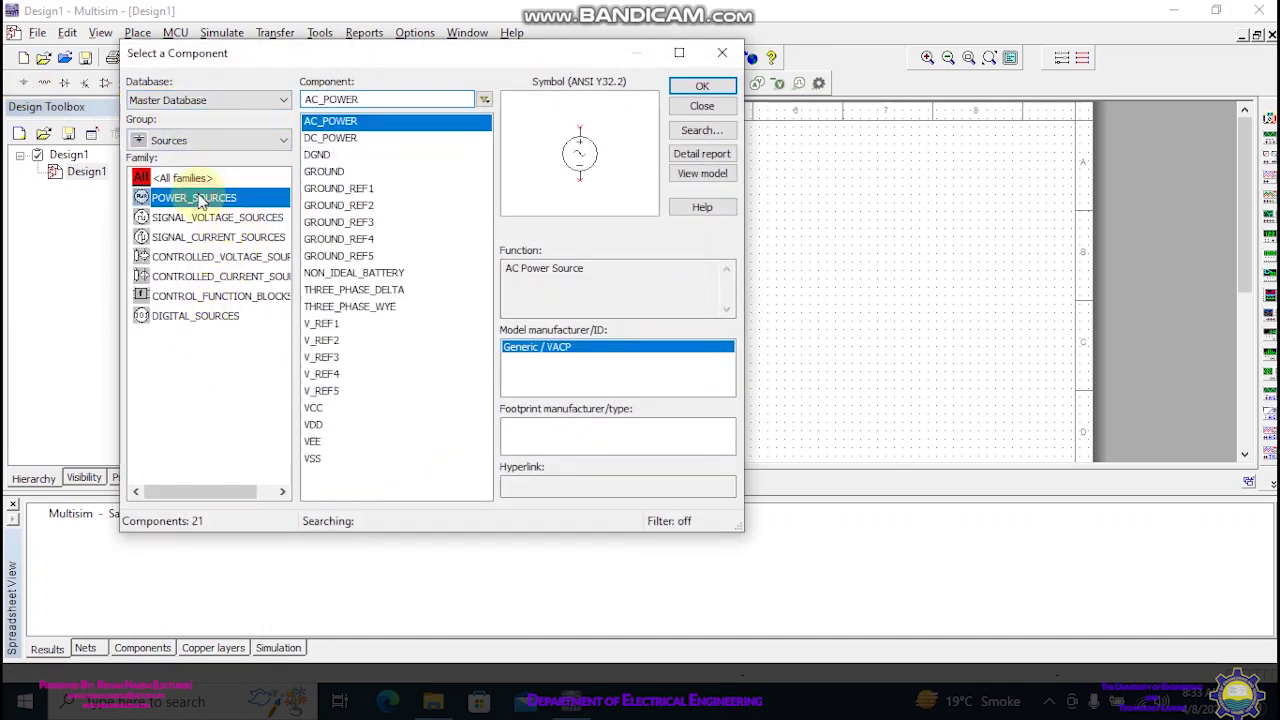
click(330, 138)
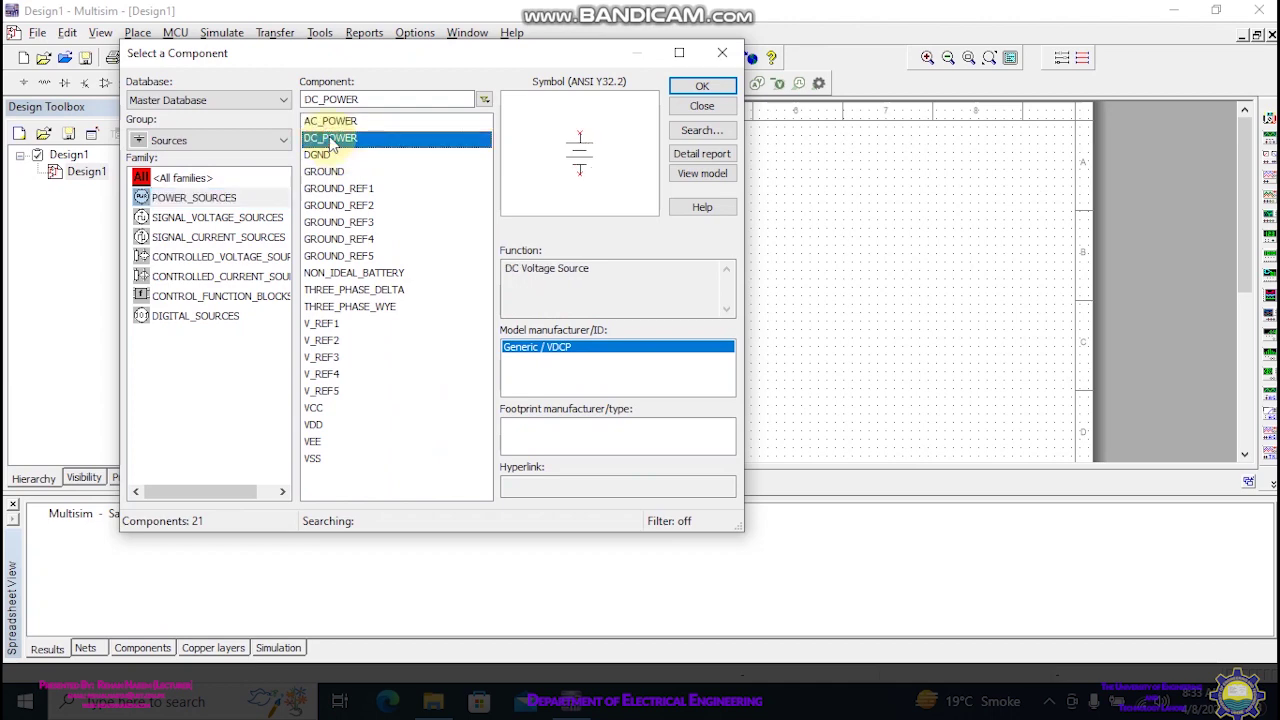
click(685, 88)
click(397, 263)
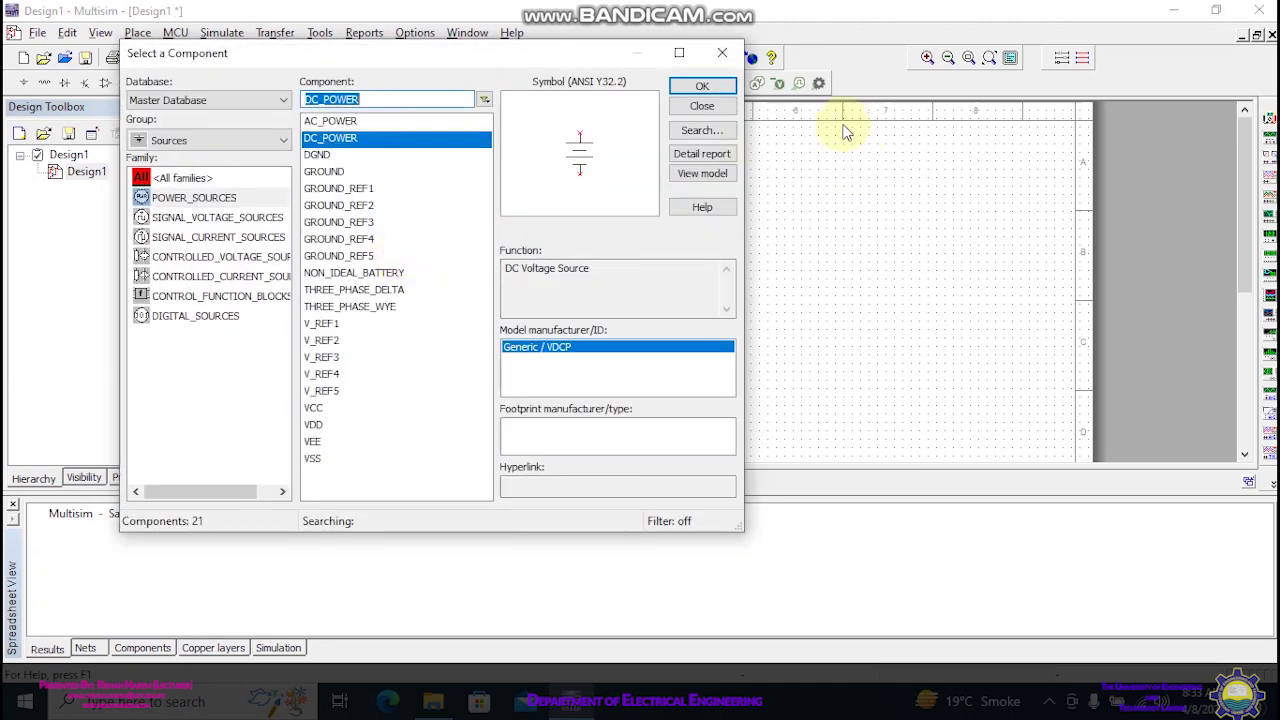
click(705, 110)
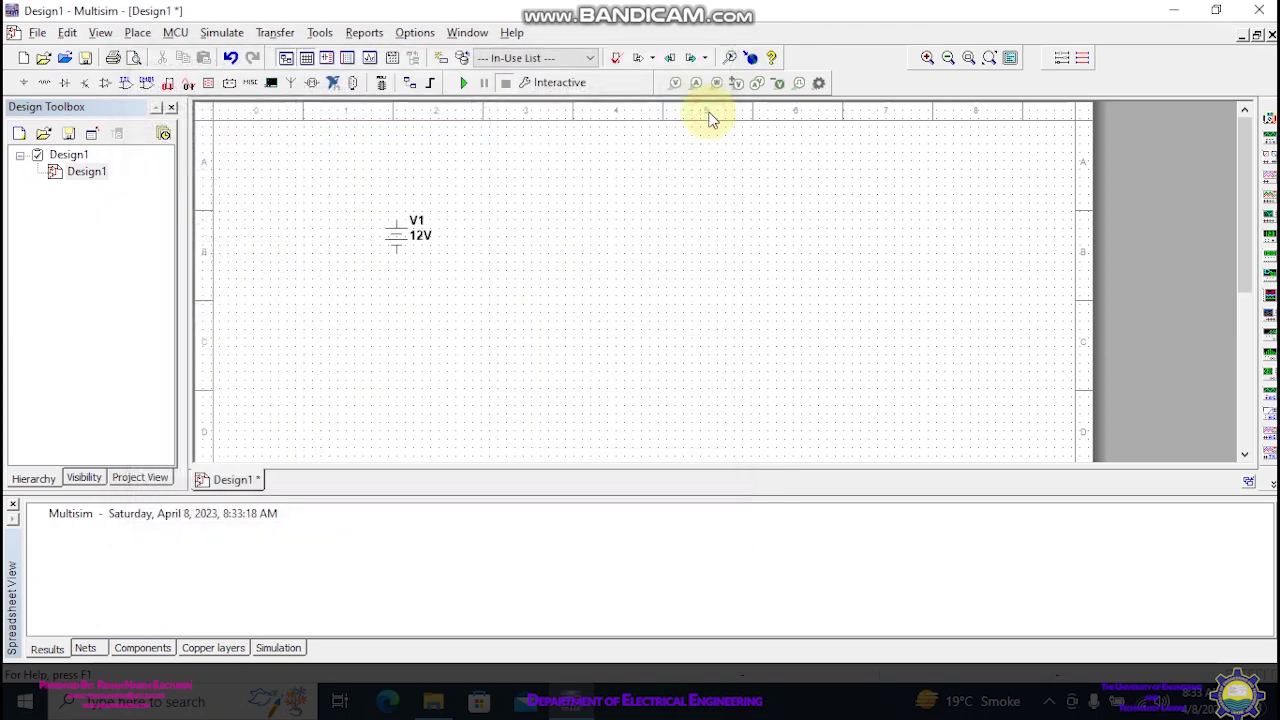
- Place one 1k resistor from the Basic group's RESISTOR family to the right of V1 and close the component browser
click(44, 85)
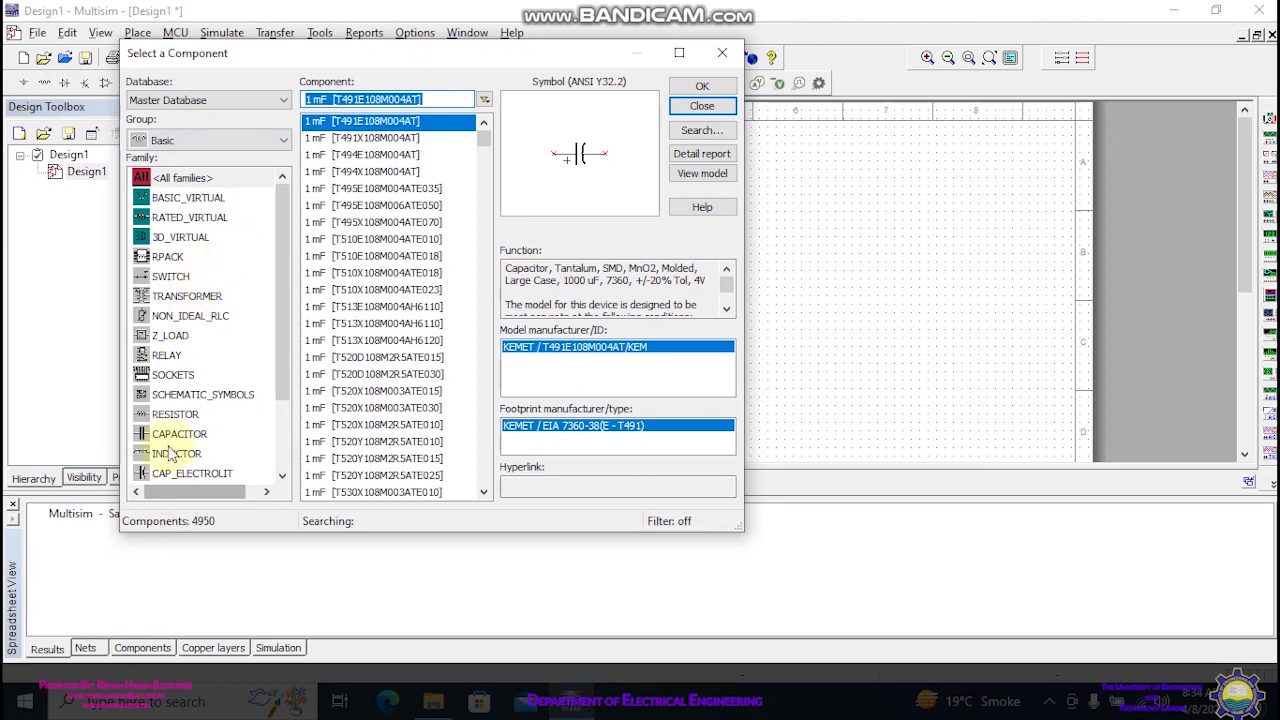
click(166, 414)
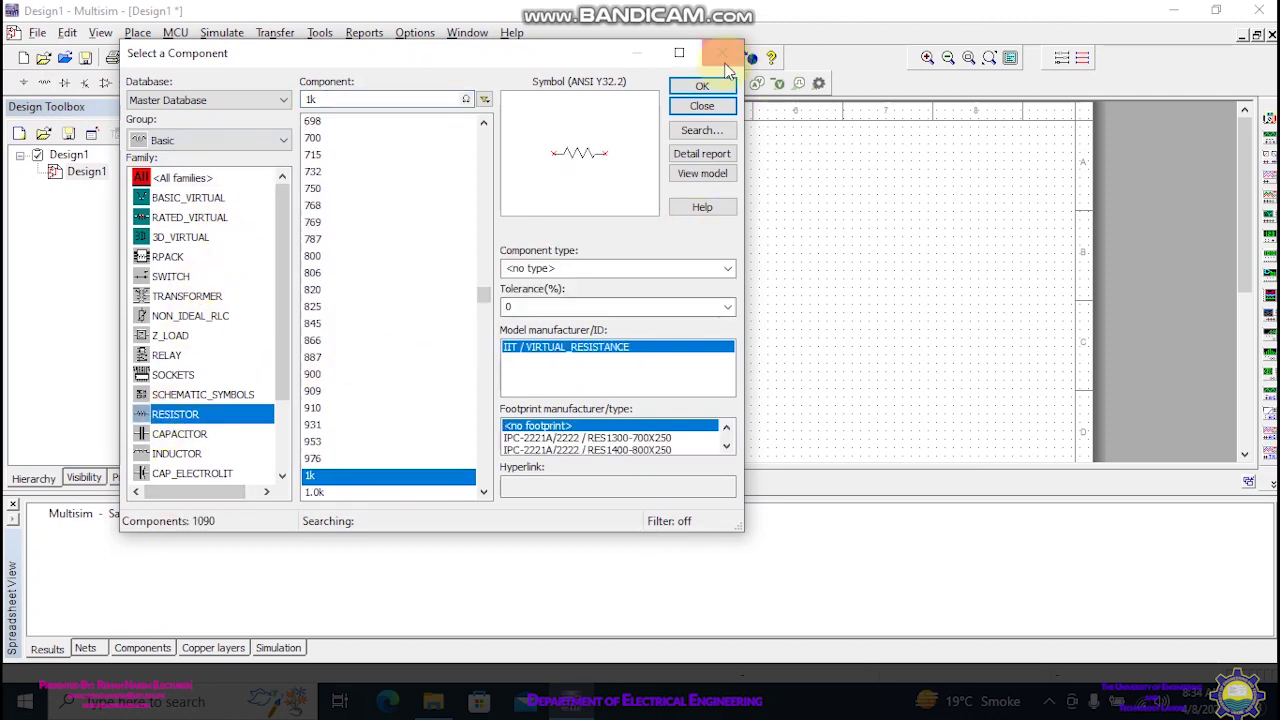
click(702, 86)
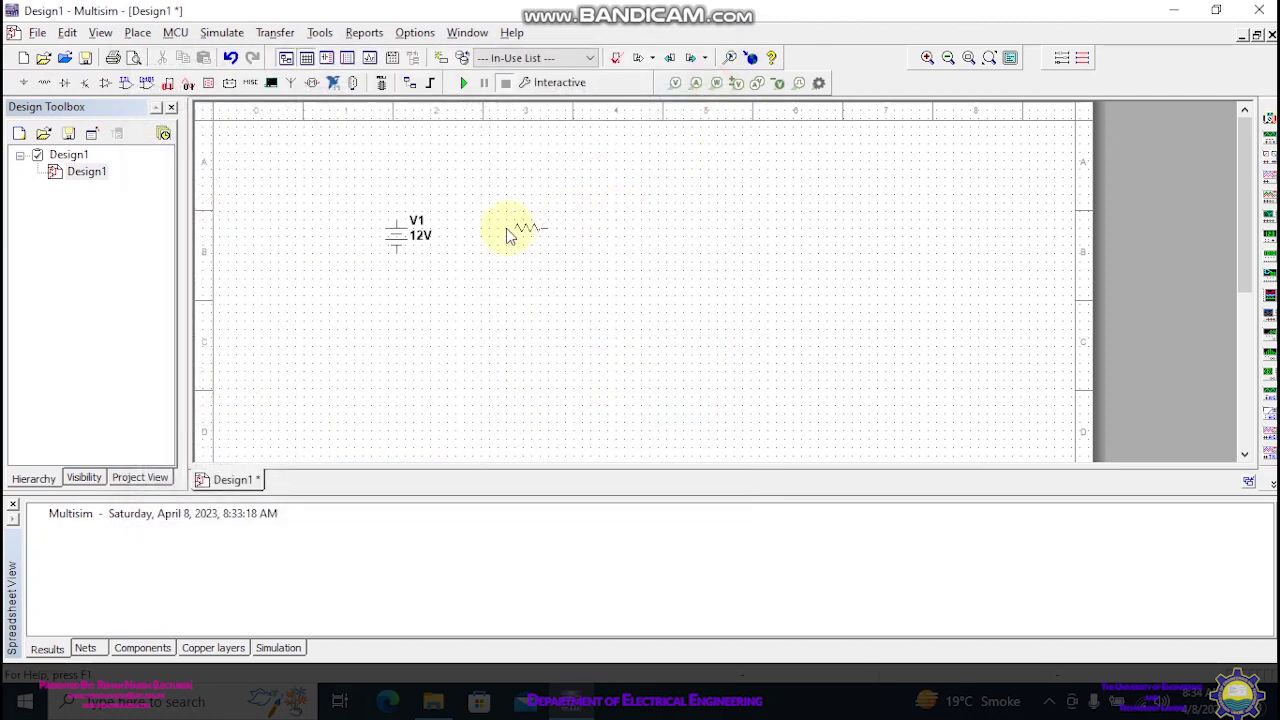
click(507, 233)
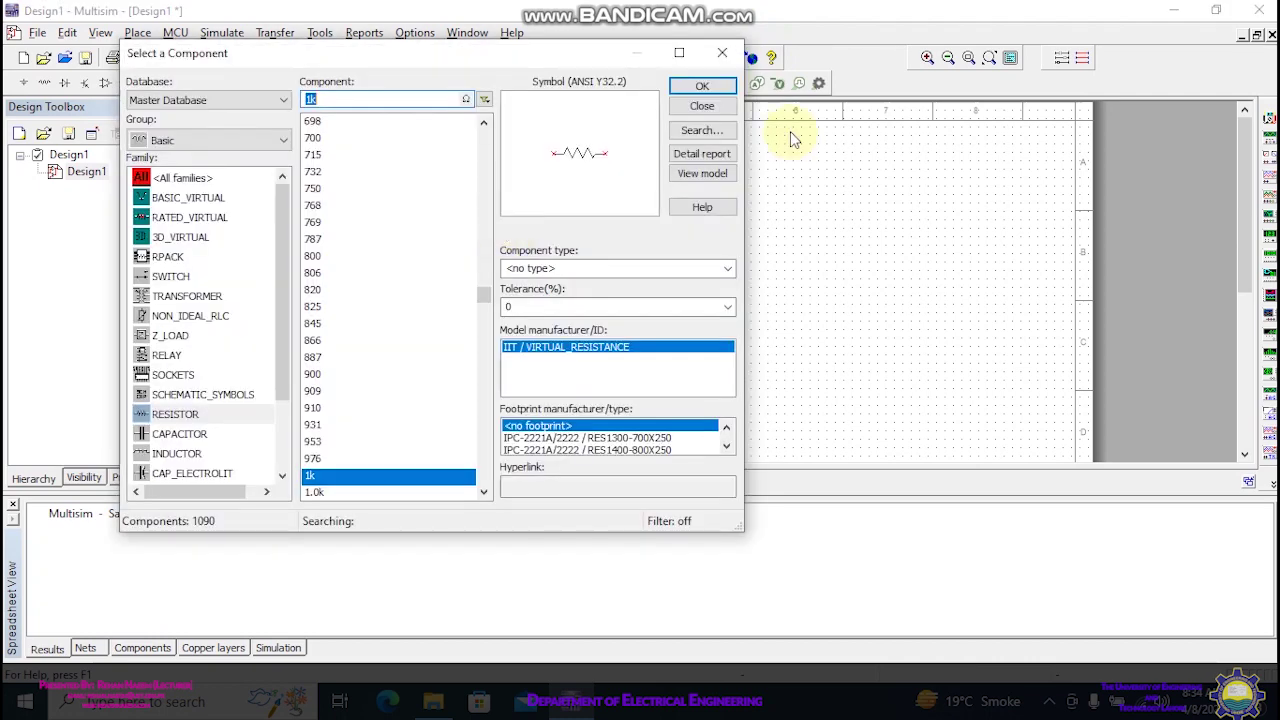
click(766, 111)
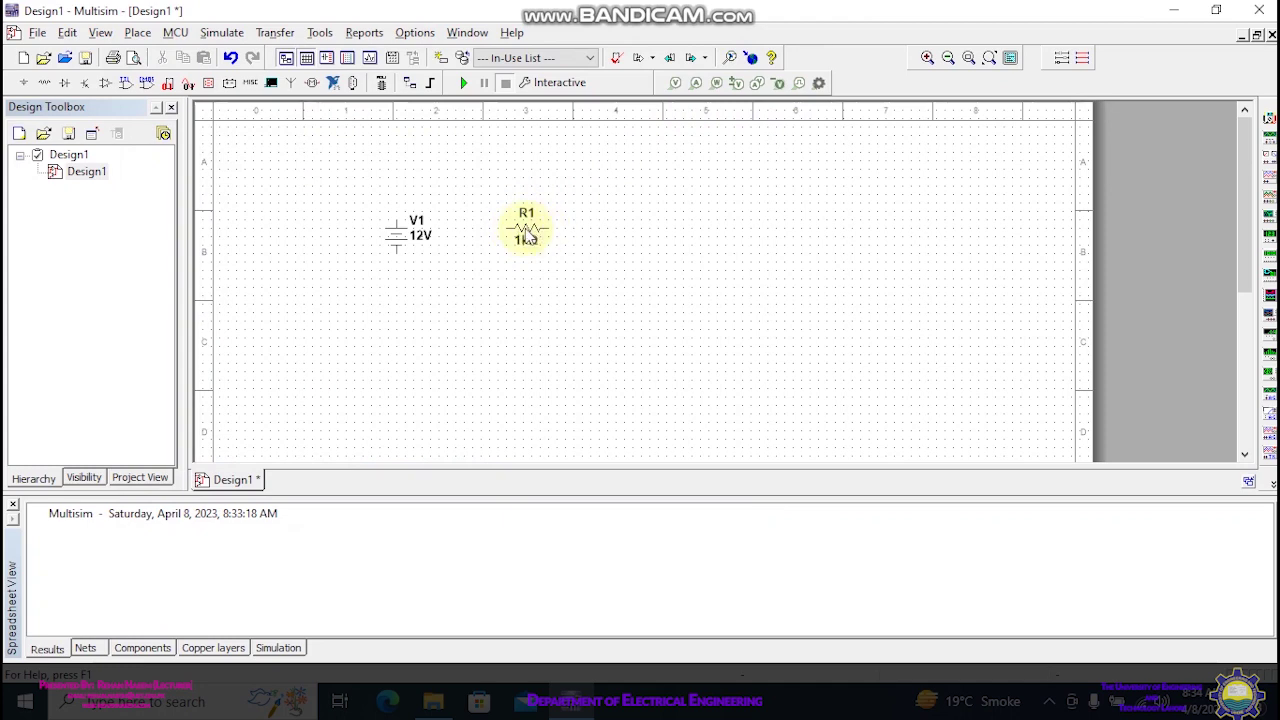
- Rotate resistor R1 by 90 degrees to stand vertically and move source V1 farther away from it
click(527, 236)
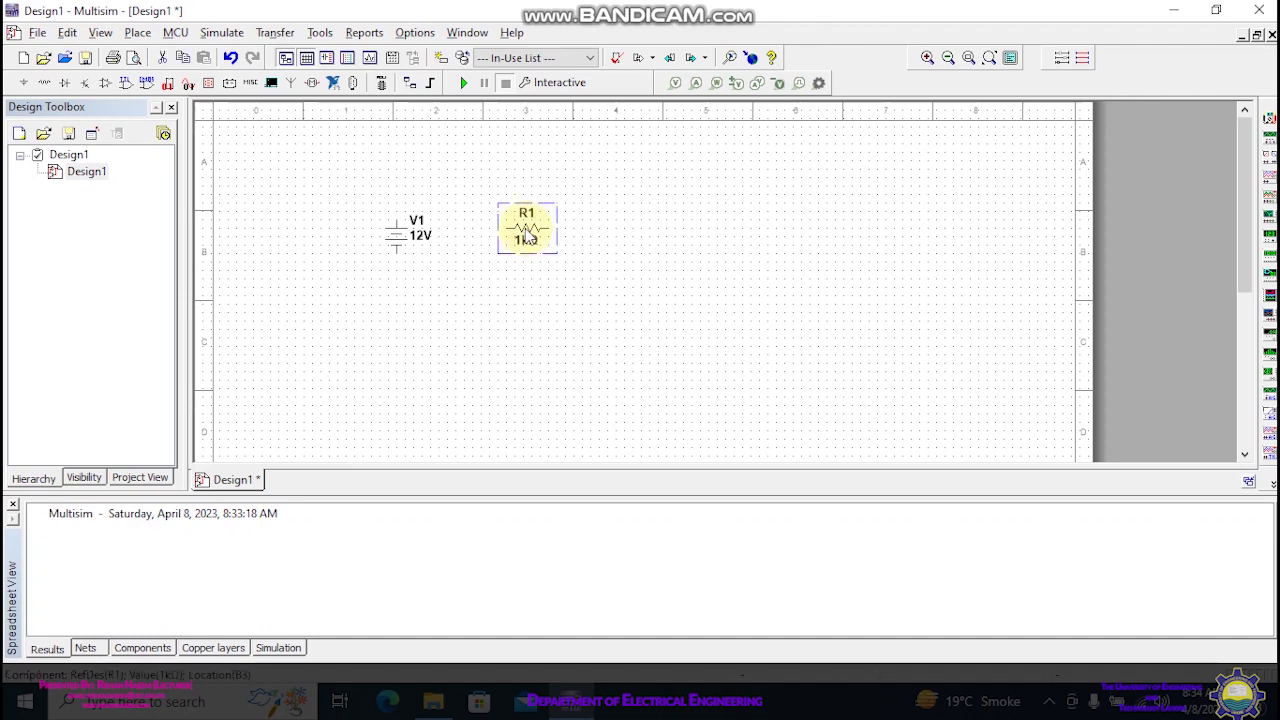
key(ctrl+r)
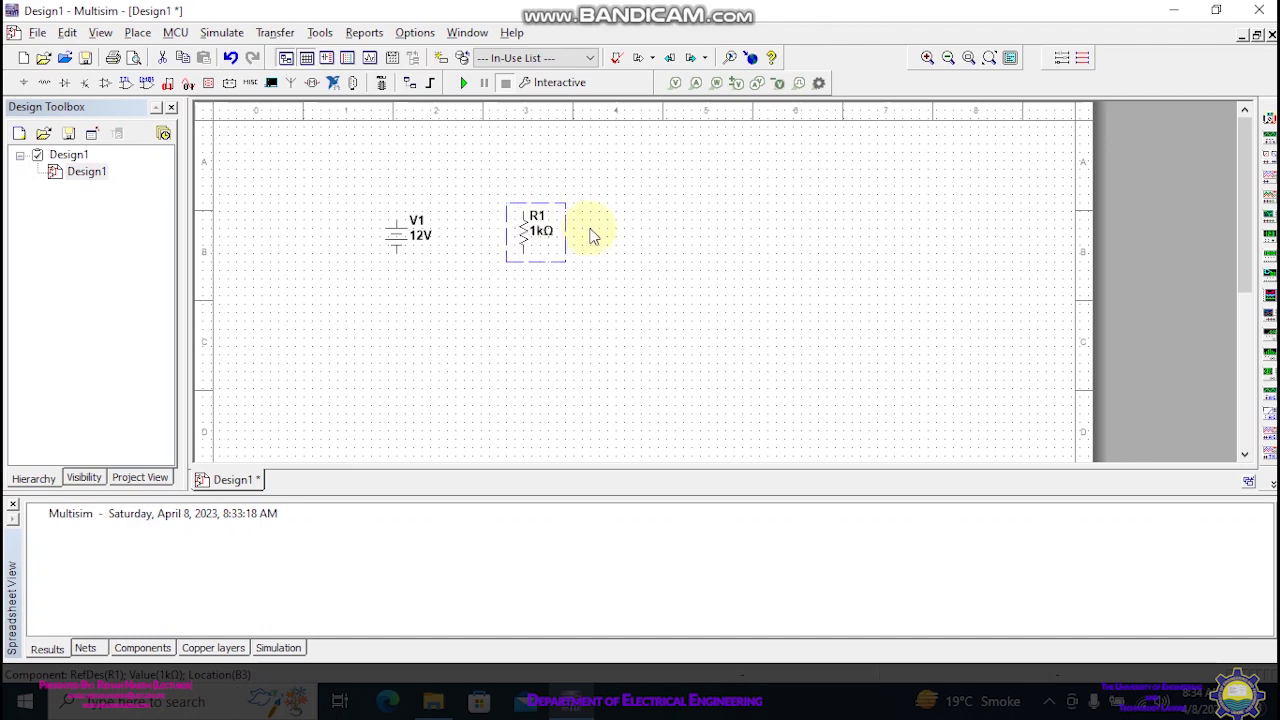
click(606, 294)
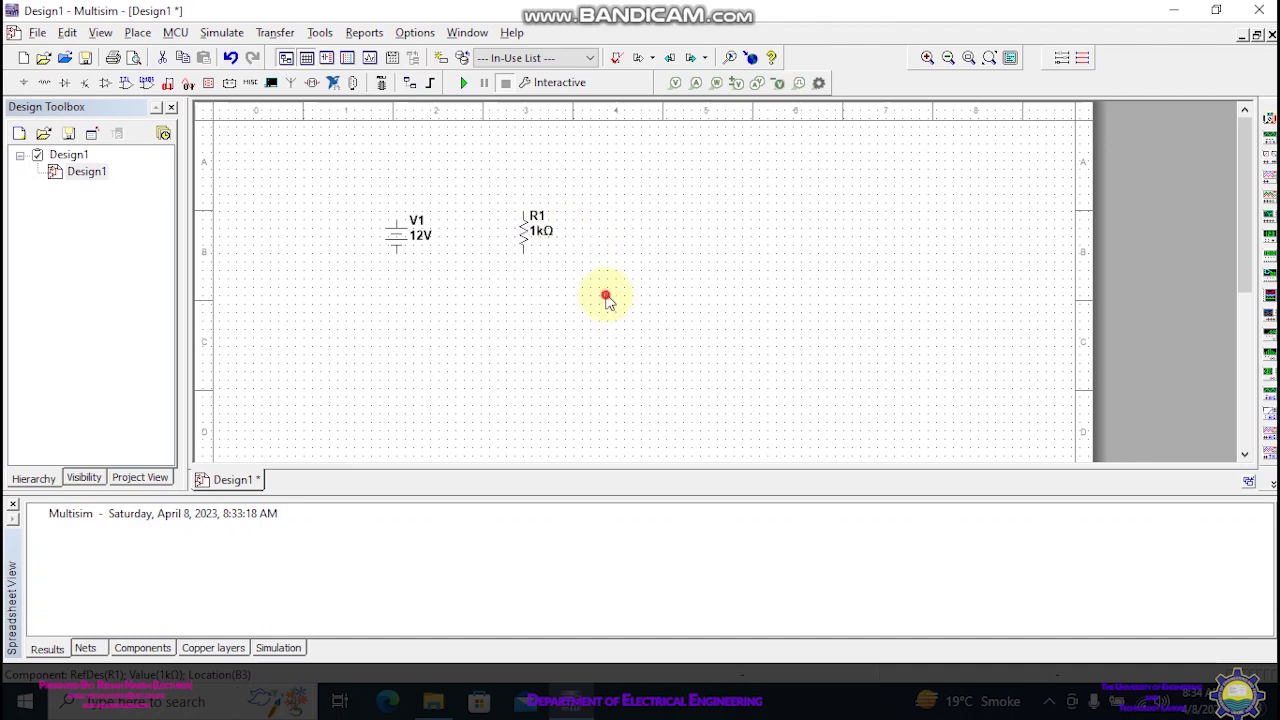
drag(398, 245, 353, 238)
click(386, 266)
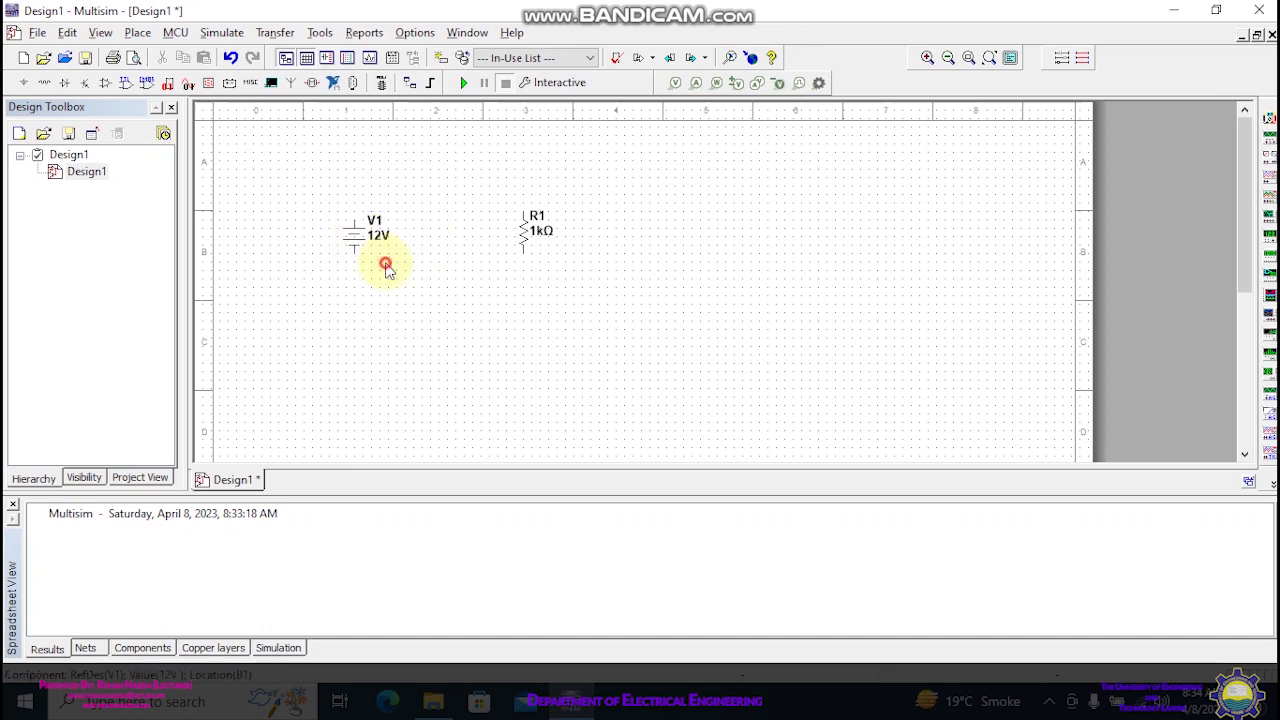
- Place one GROUND from the POWER_SOURCES family below and between V1 and R1, and close the component browser
click(24, 83)
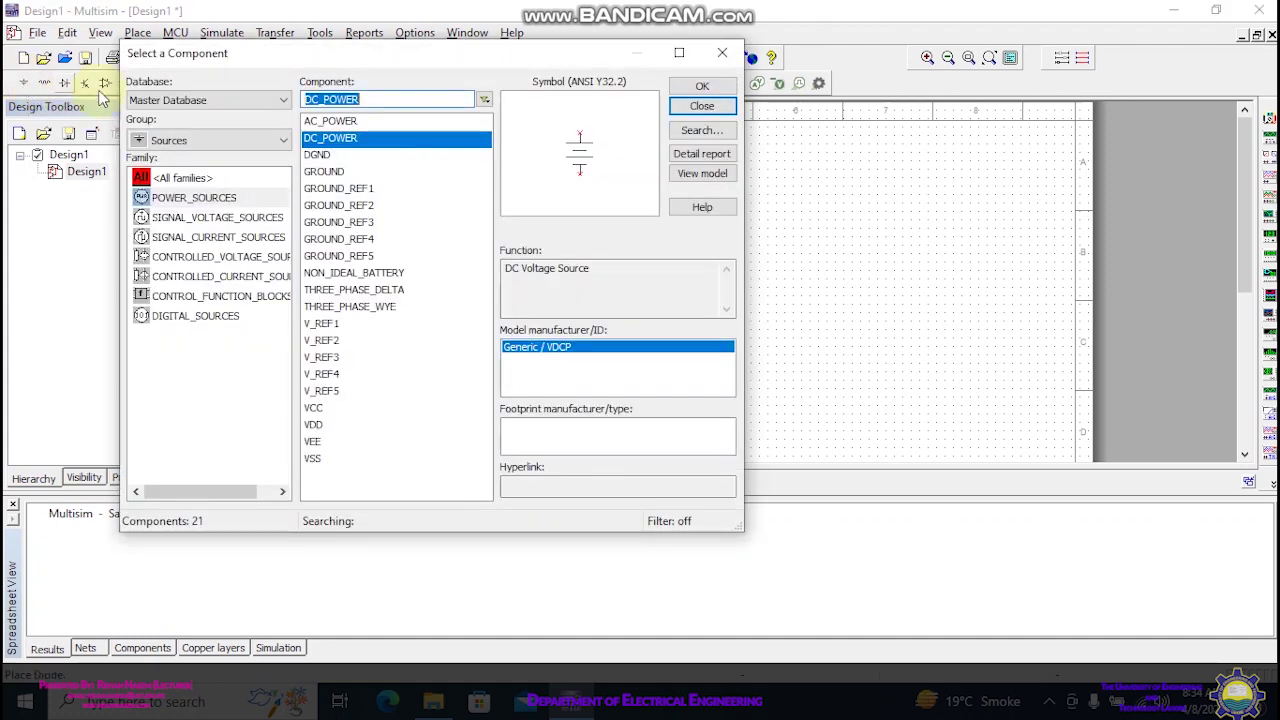
click(330, 172)
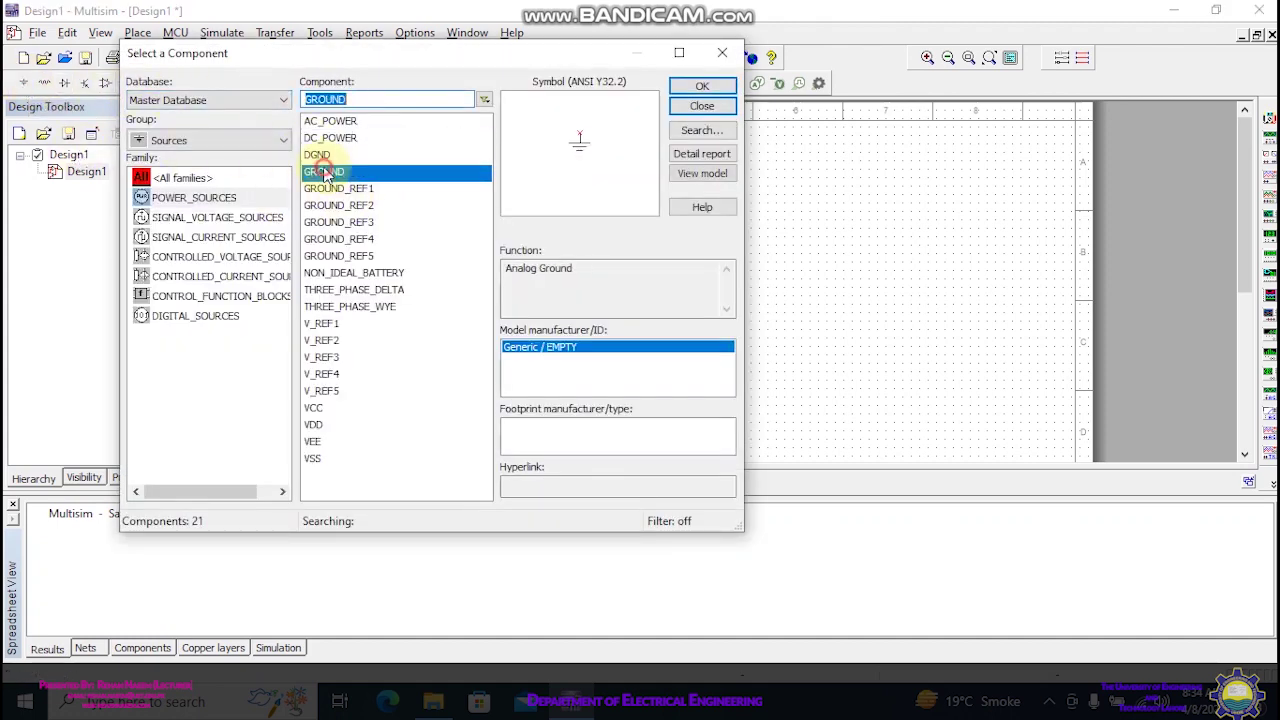
click(700, 88)
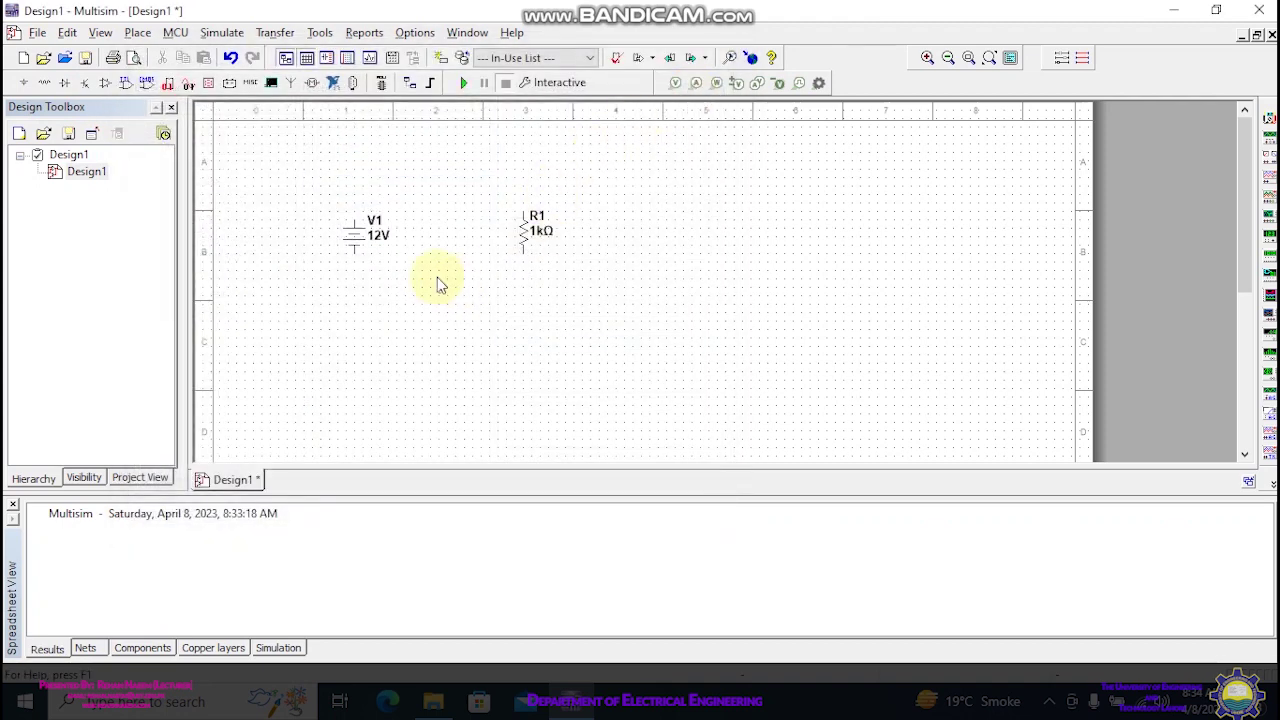
click(440, 265)
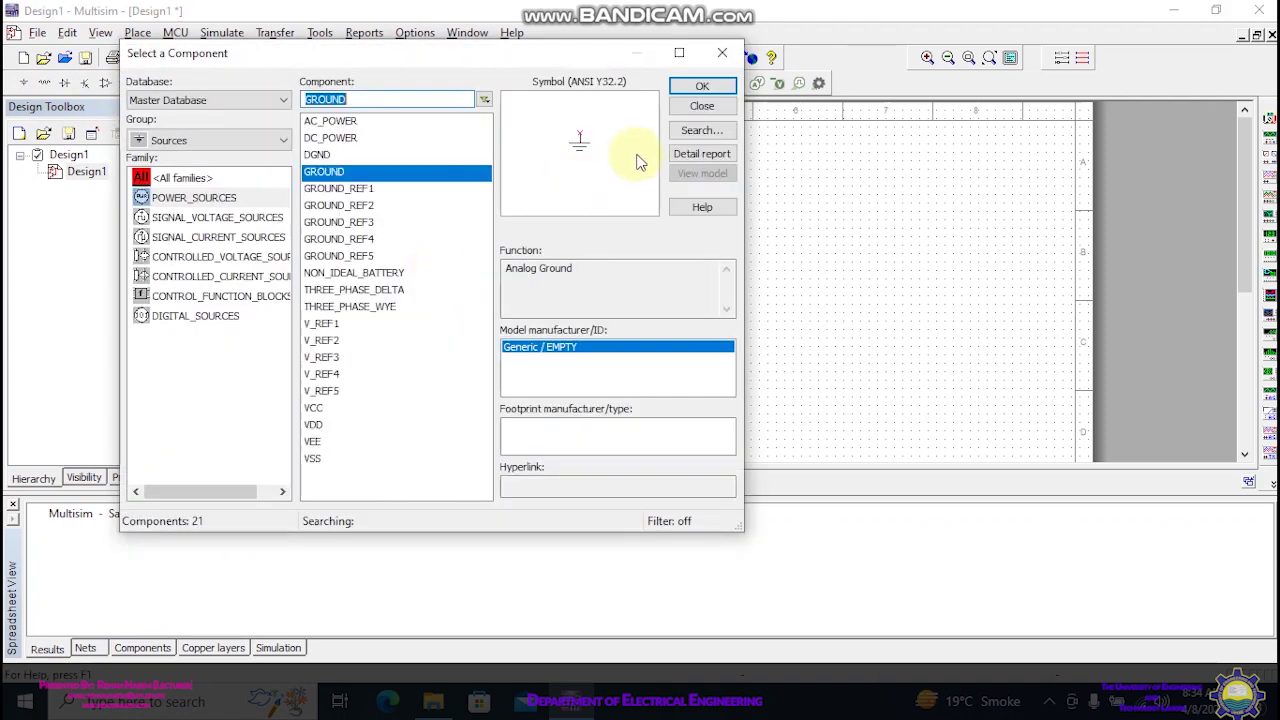
click(701, 108)
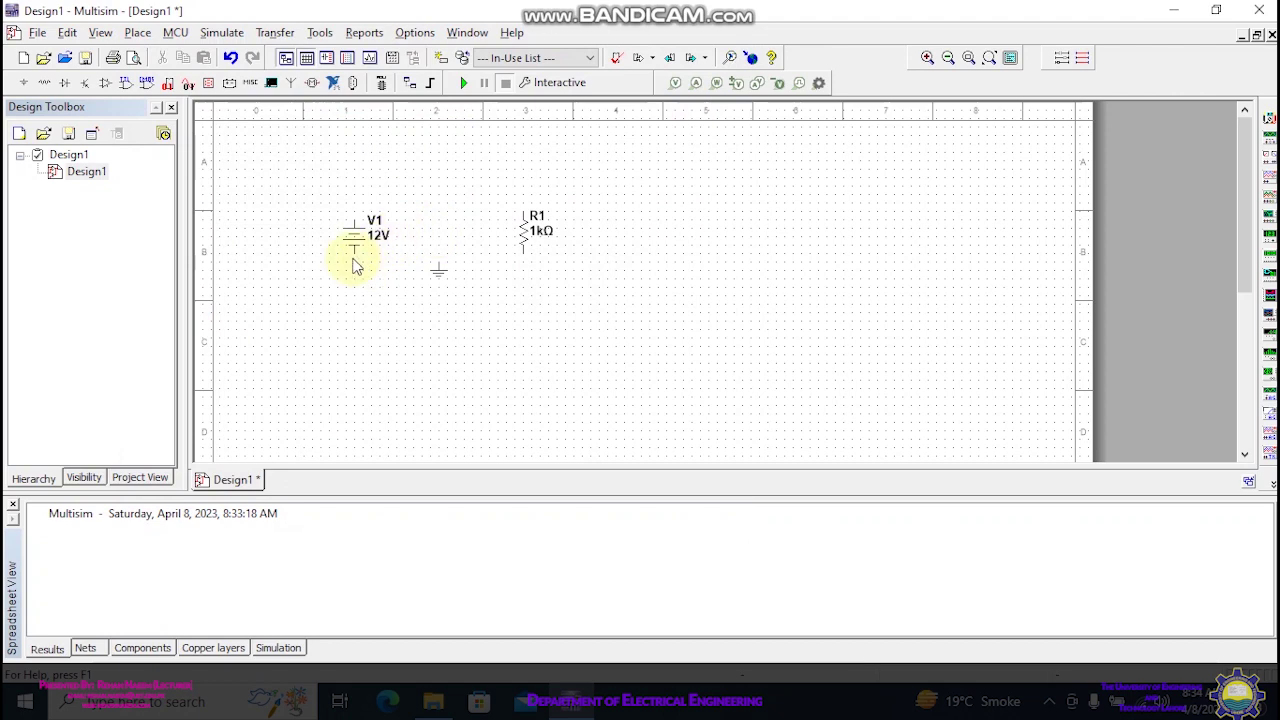
- Wire V1's negative terminal to the ground symbol and join R1's lower terminal to that same wire
click(354, 255)
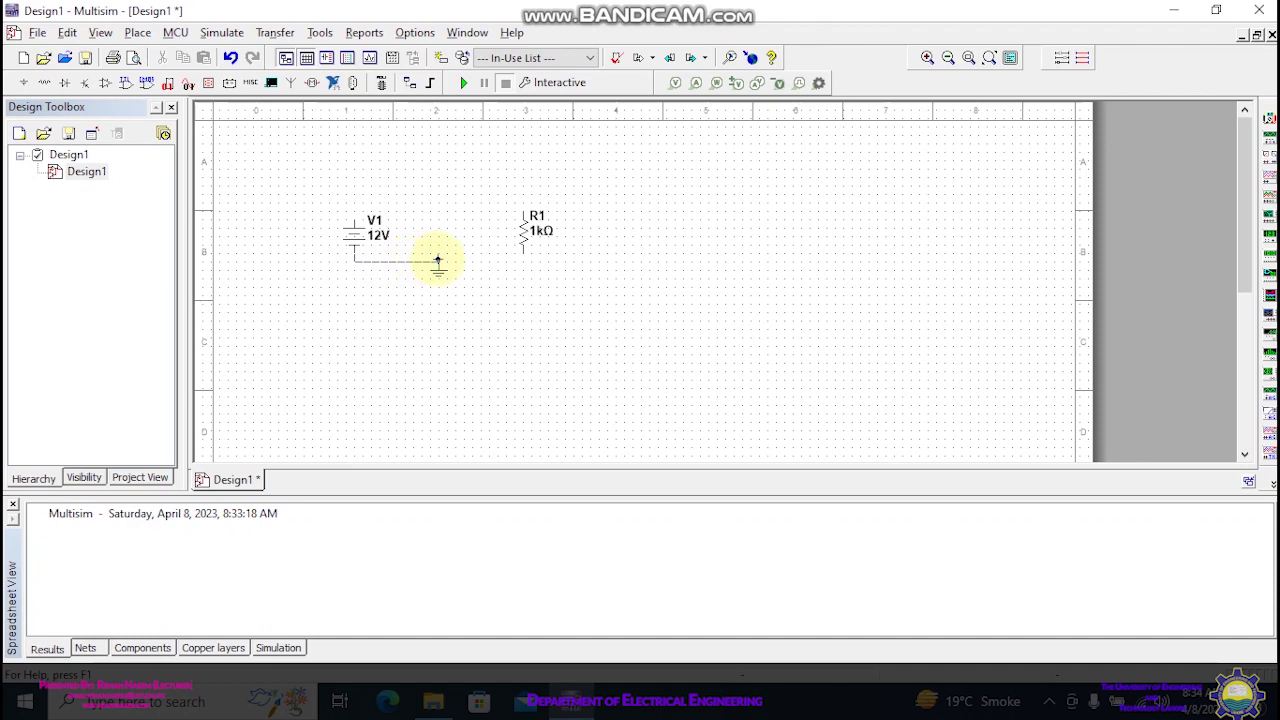
click(437, 261)
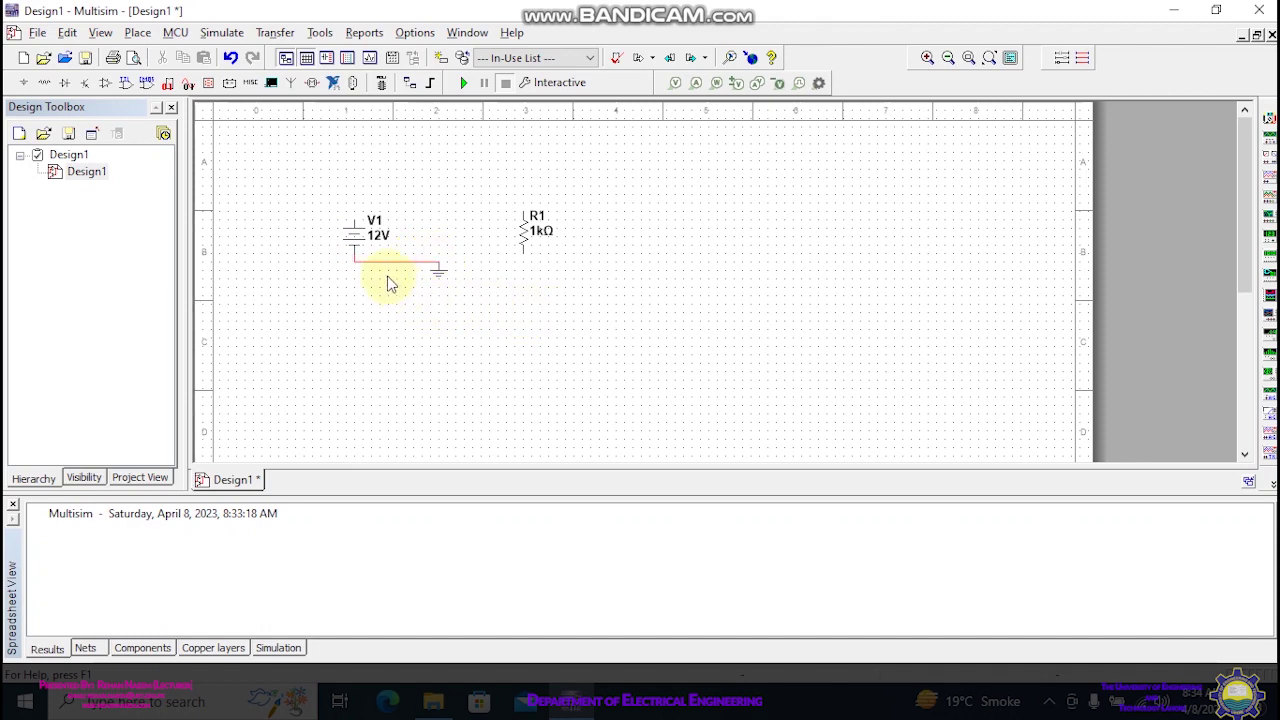
click(523, 253)
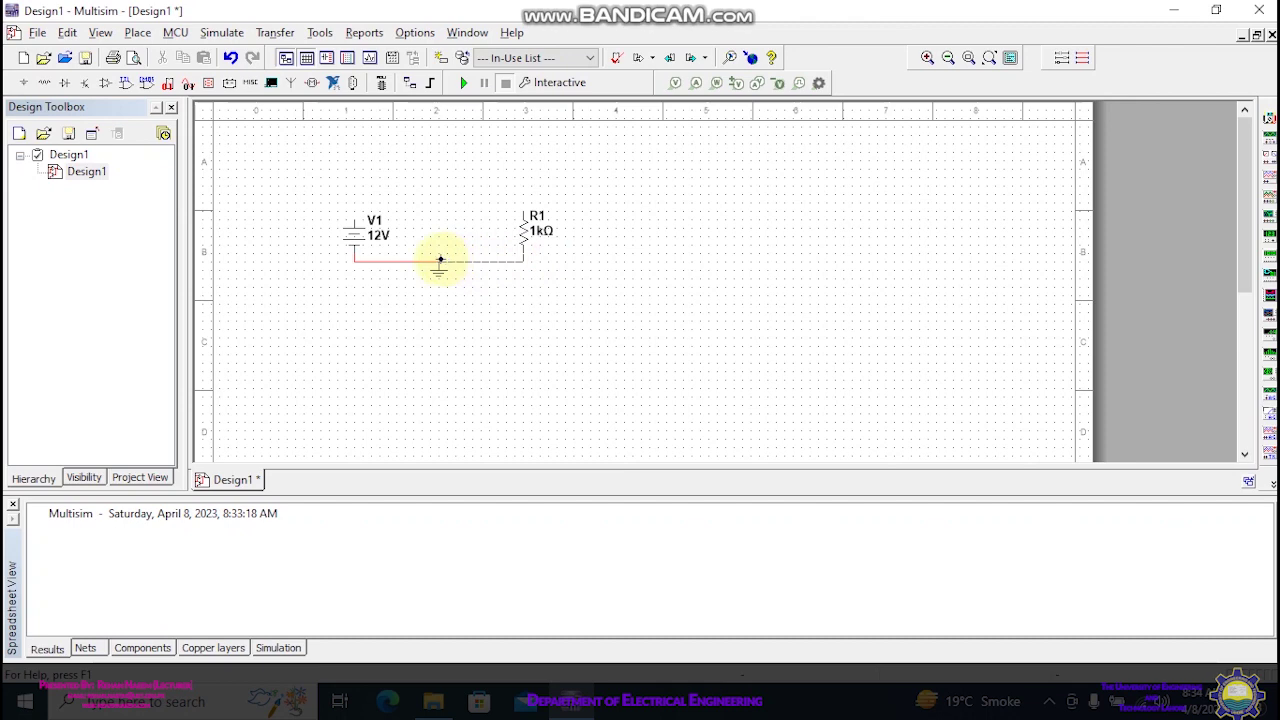
click(431, 259)
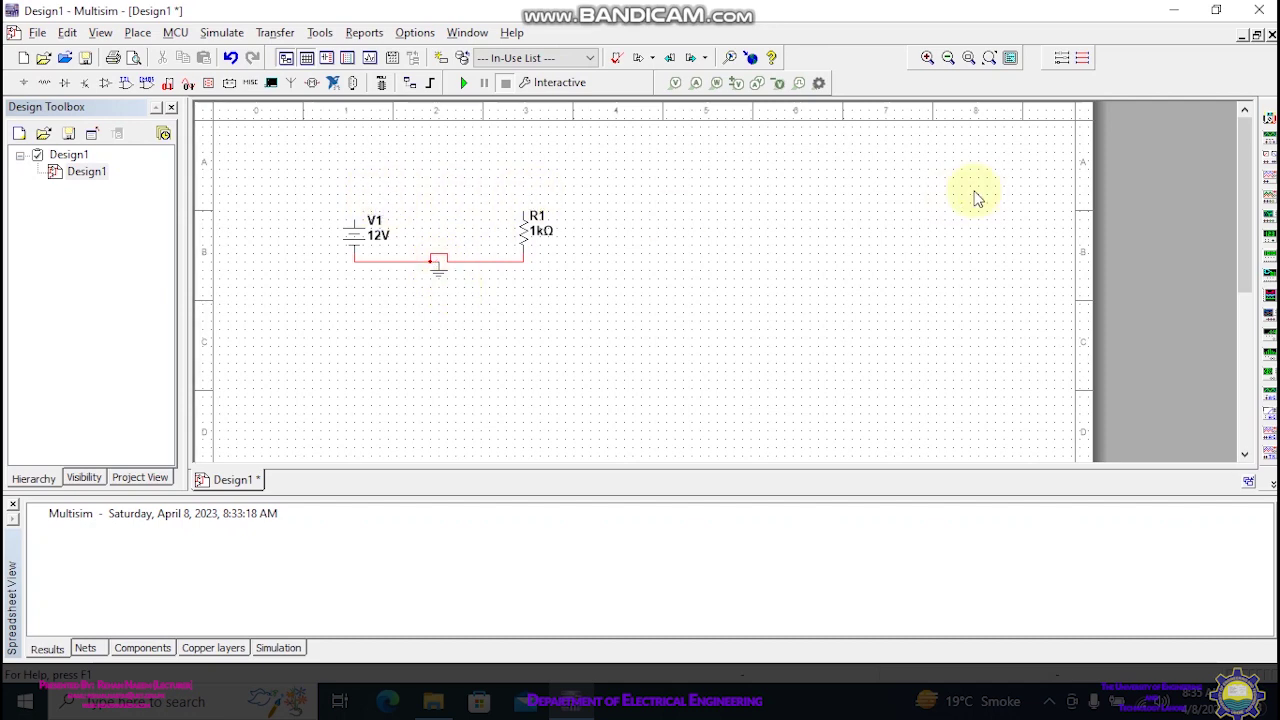
- Wire V1's positive terminal to R1's upper terminal and raise the horizontal wire segment above both components
click(356, 217)
click(522, 210)
drag(460, 210, 489, 191)
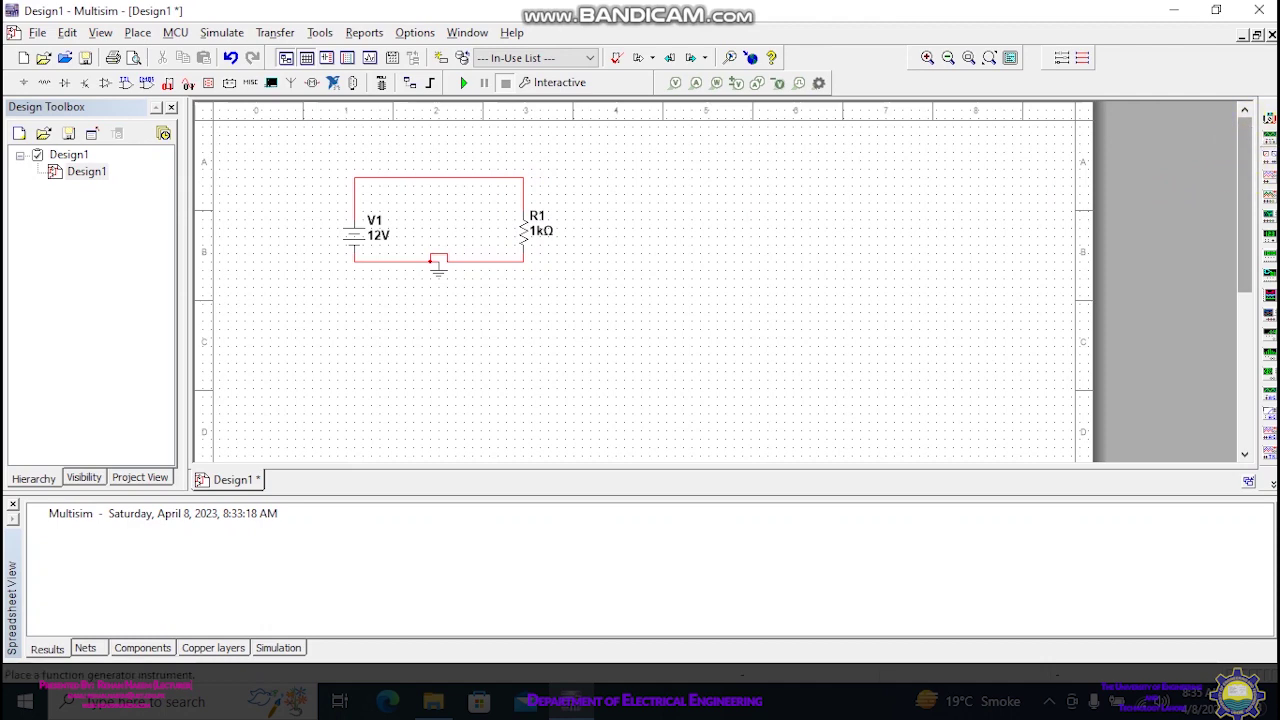
- Add a multimeter wired in parallel across R1, and check that it is set to measure DC voltage
click(1269, 119)
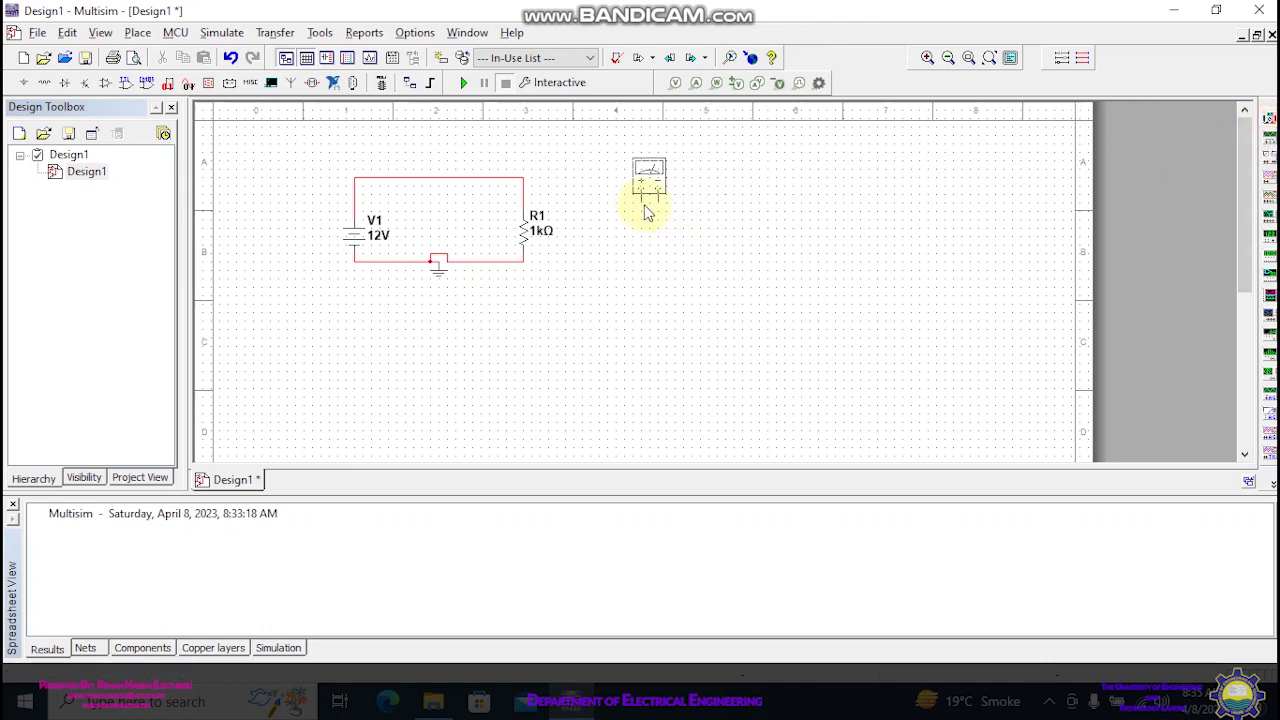
click(630, 200)
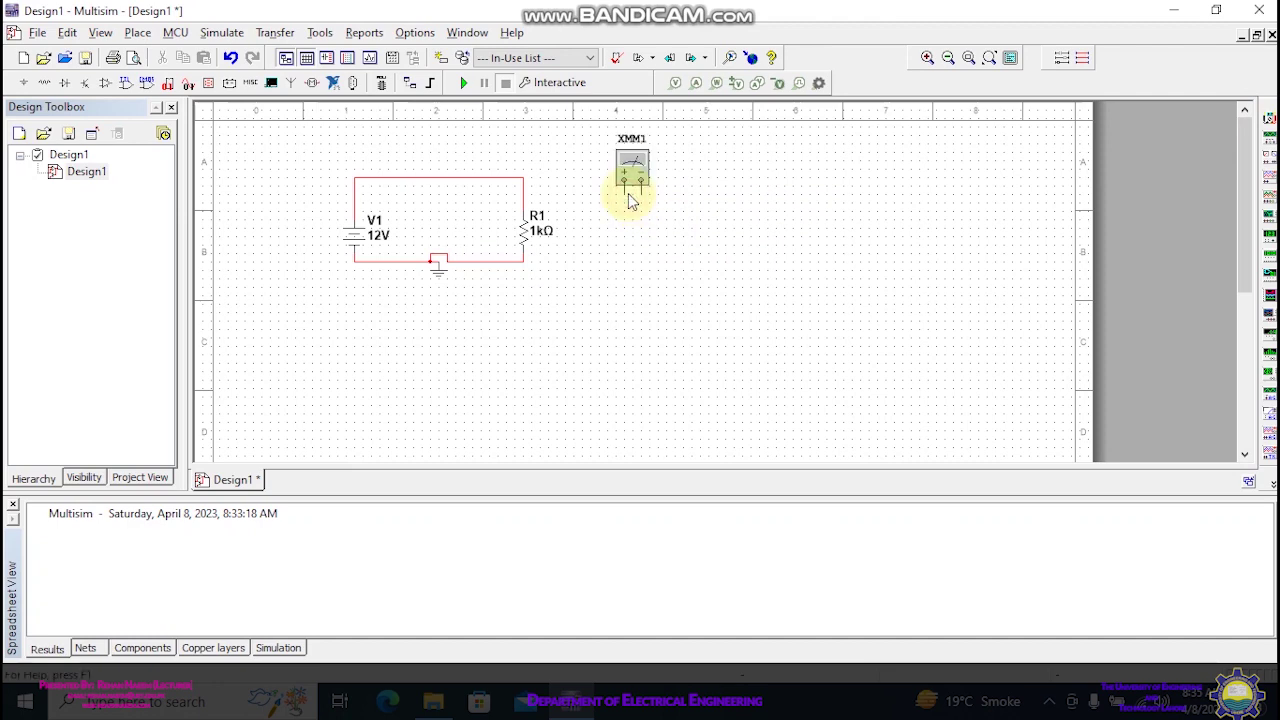
click(624, 190)
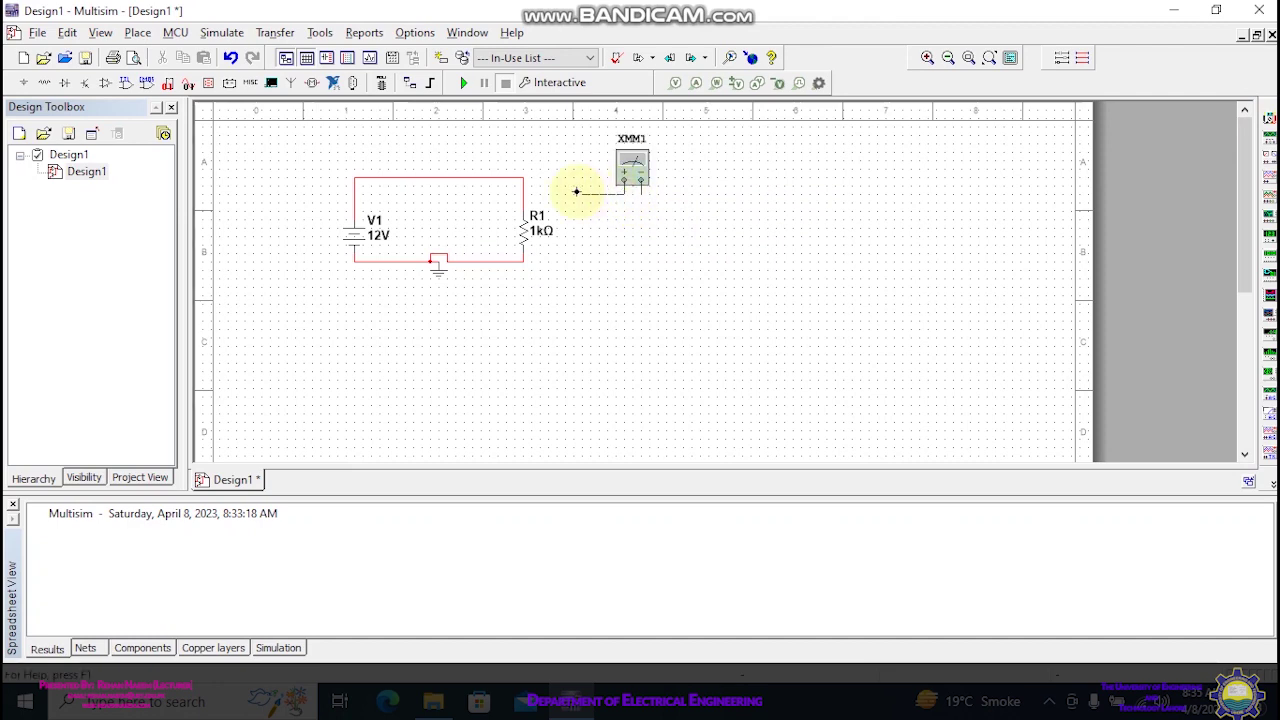
click(526, 180)
click(643, 196)
click(523, 261)
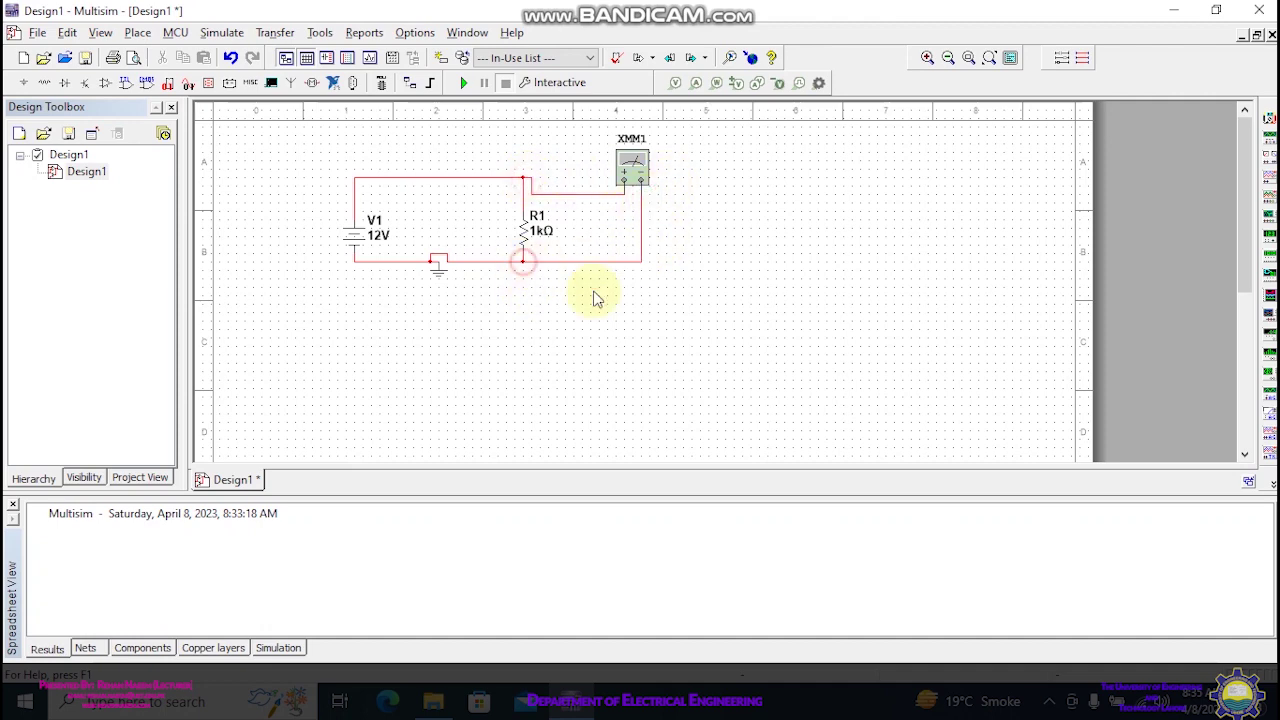
double_click(632, 168)
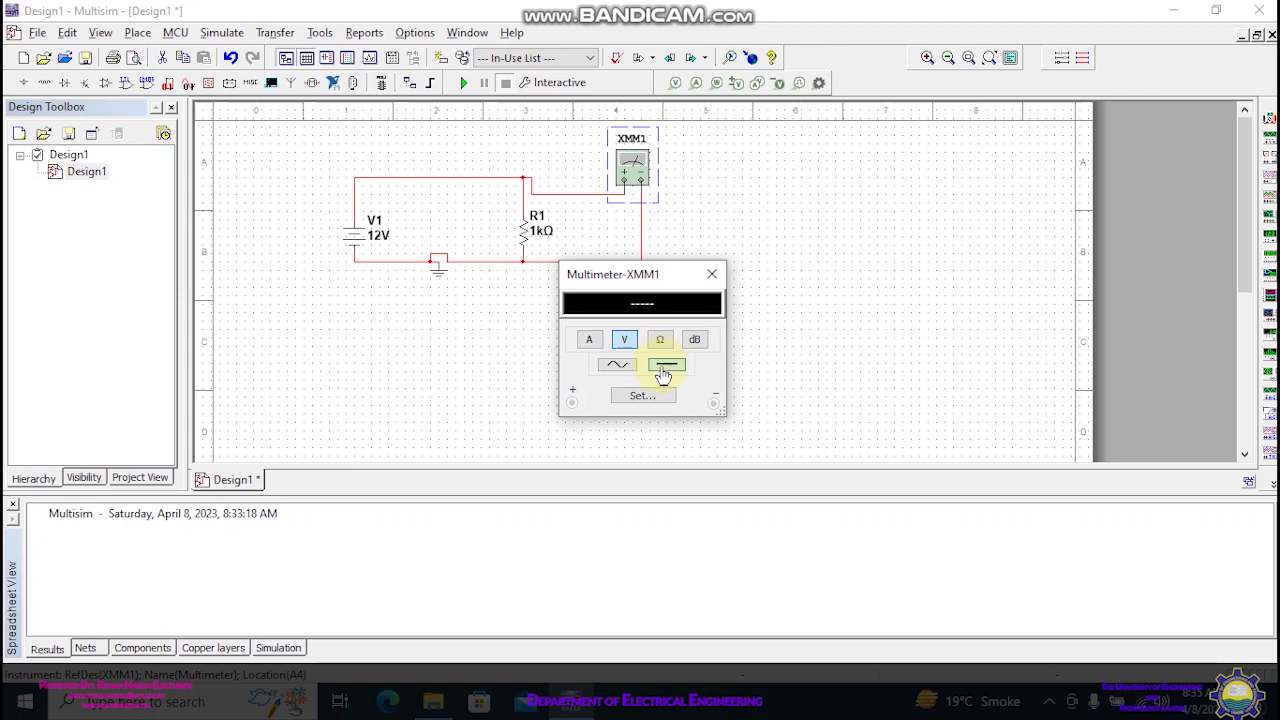
click(711, 274)
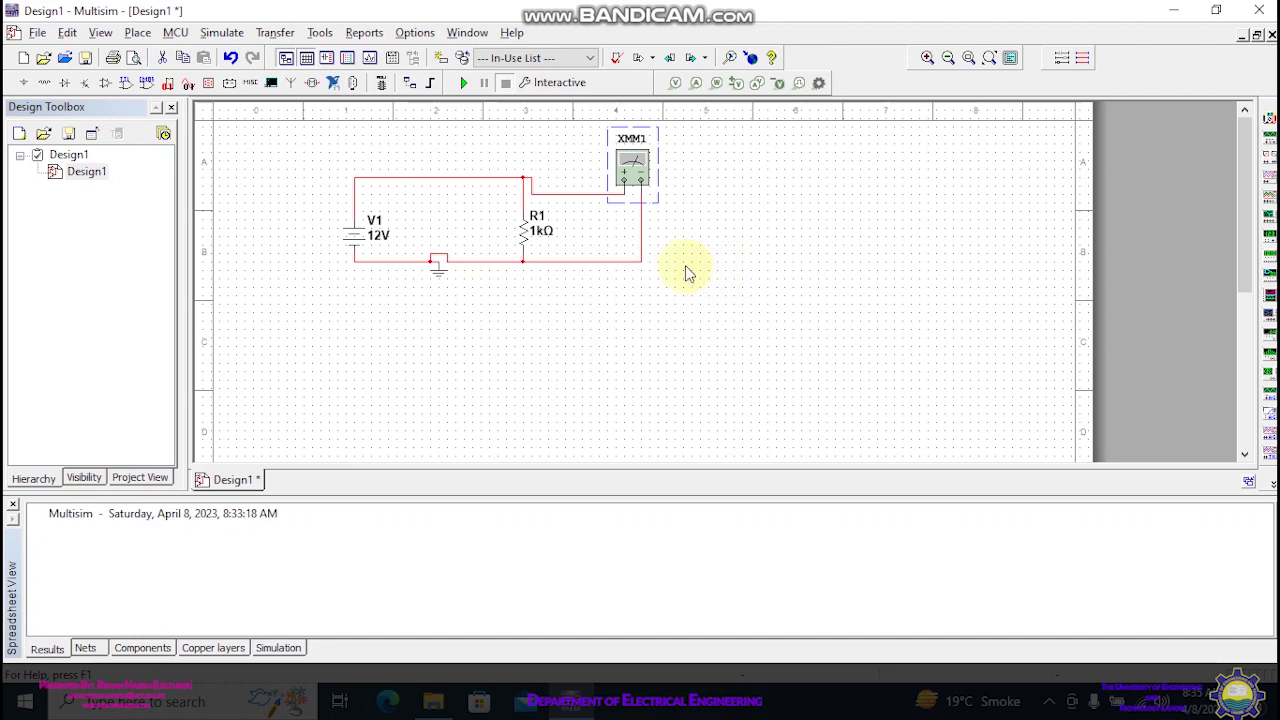
- Delete the upper wire between V1 and R1 and place a second multimeter above the gap
click(436, 180)
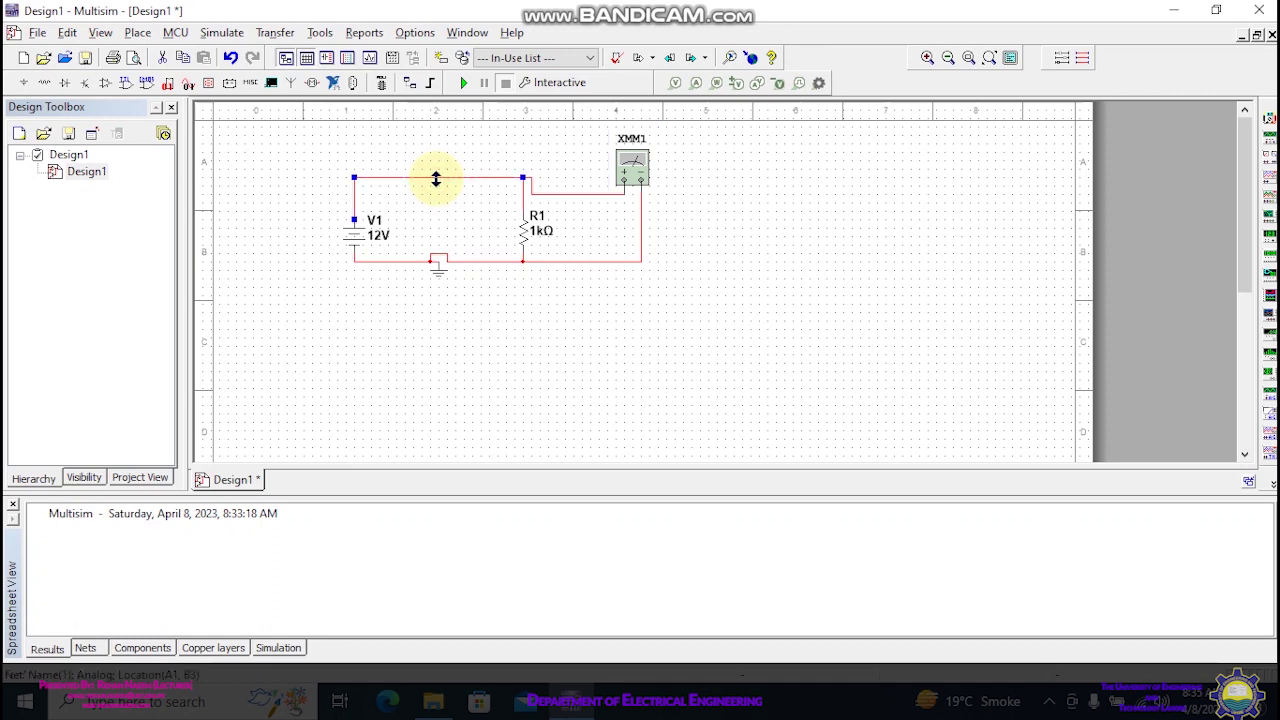
key(Delete)
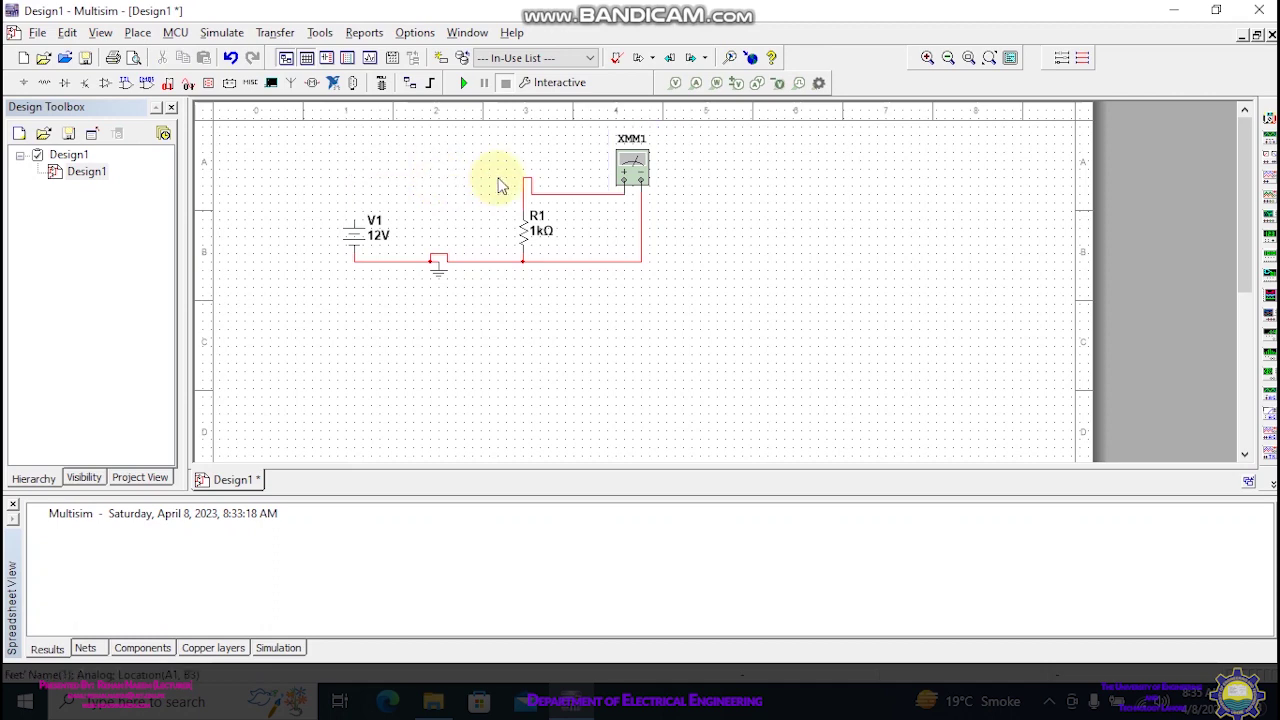
click(1268, 119)
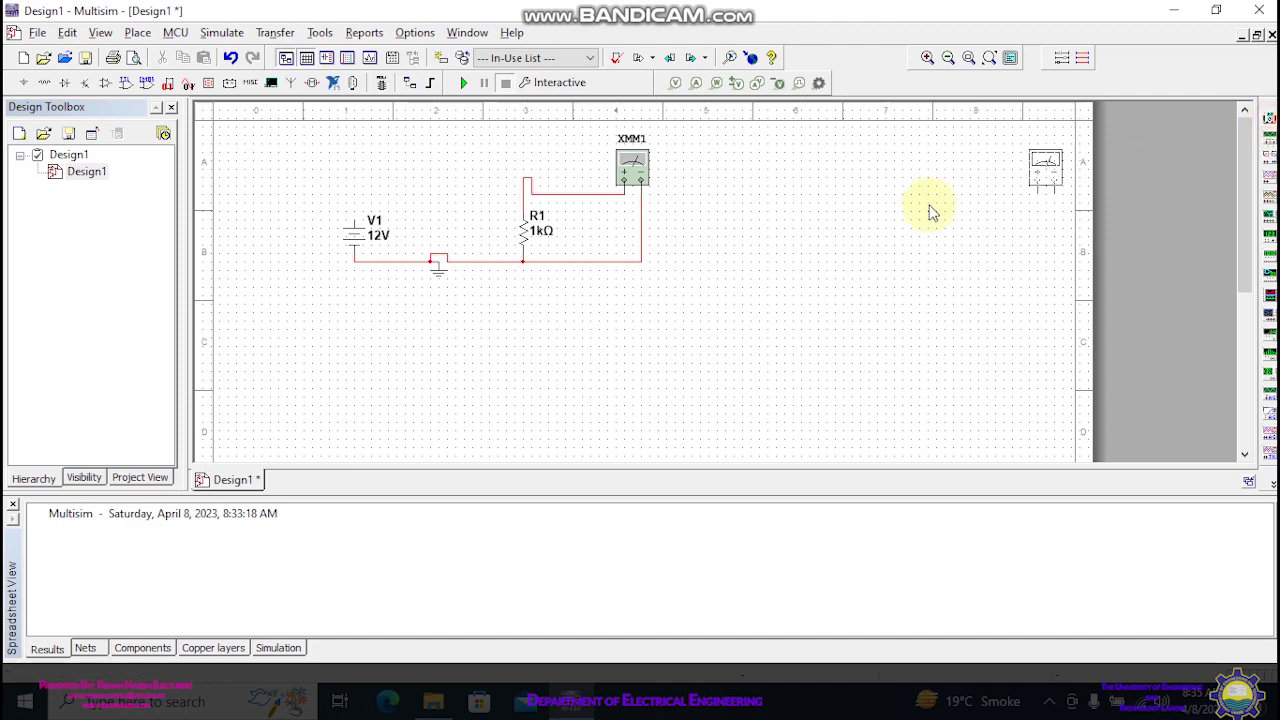
click(436, 178)
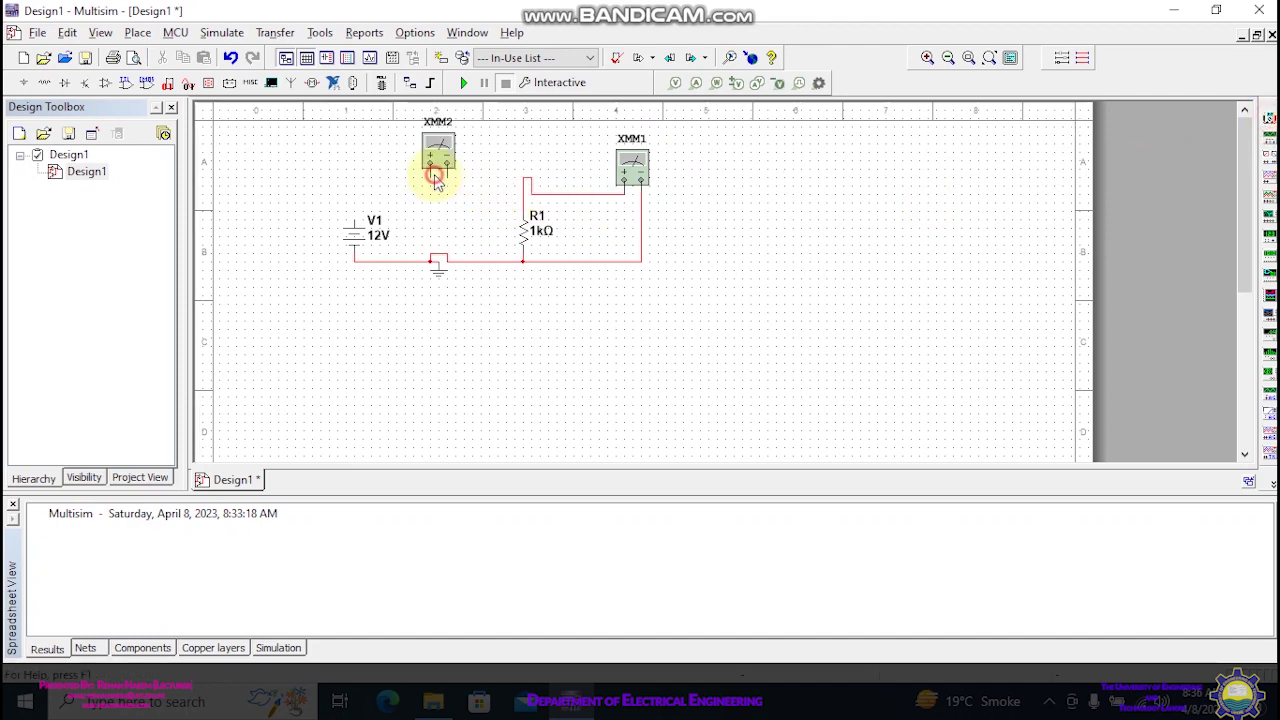
- Wire multimeter XMM2 in series between V1's positive terminal and R1's upper wire, and set it to measure current (A)
click(353, 215)
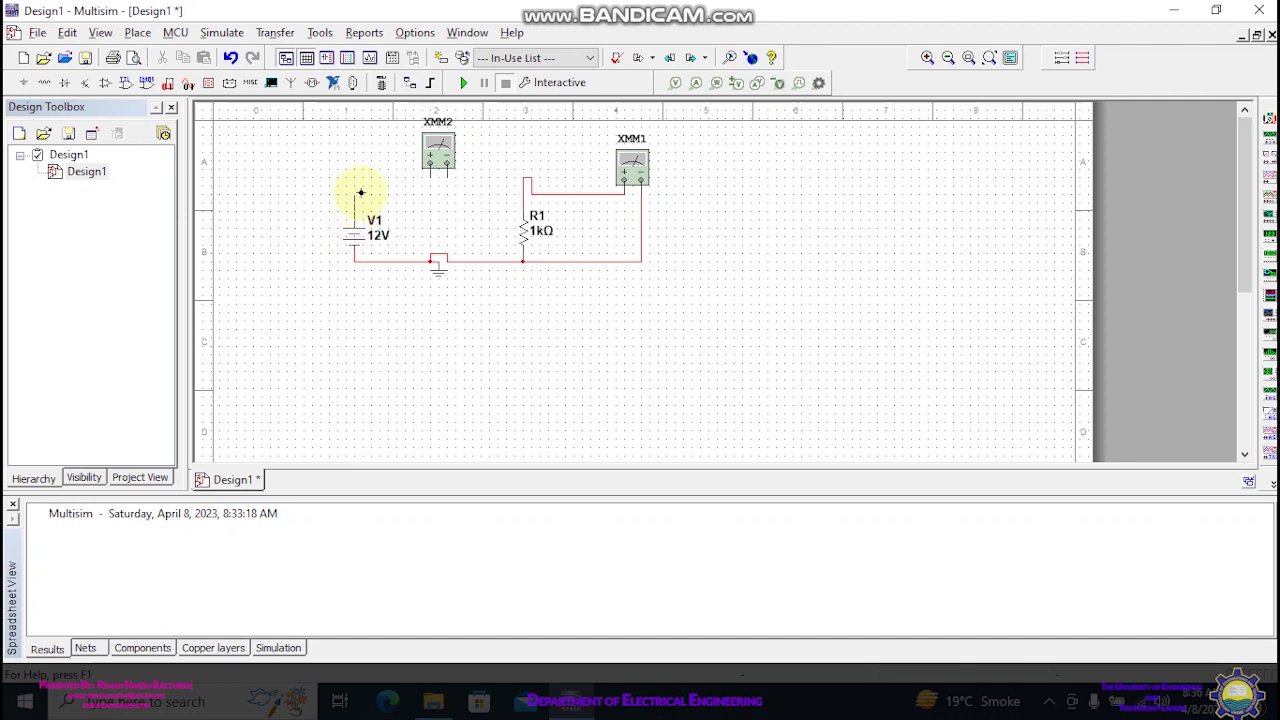
click(431, 177)
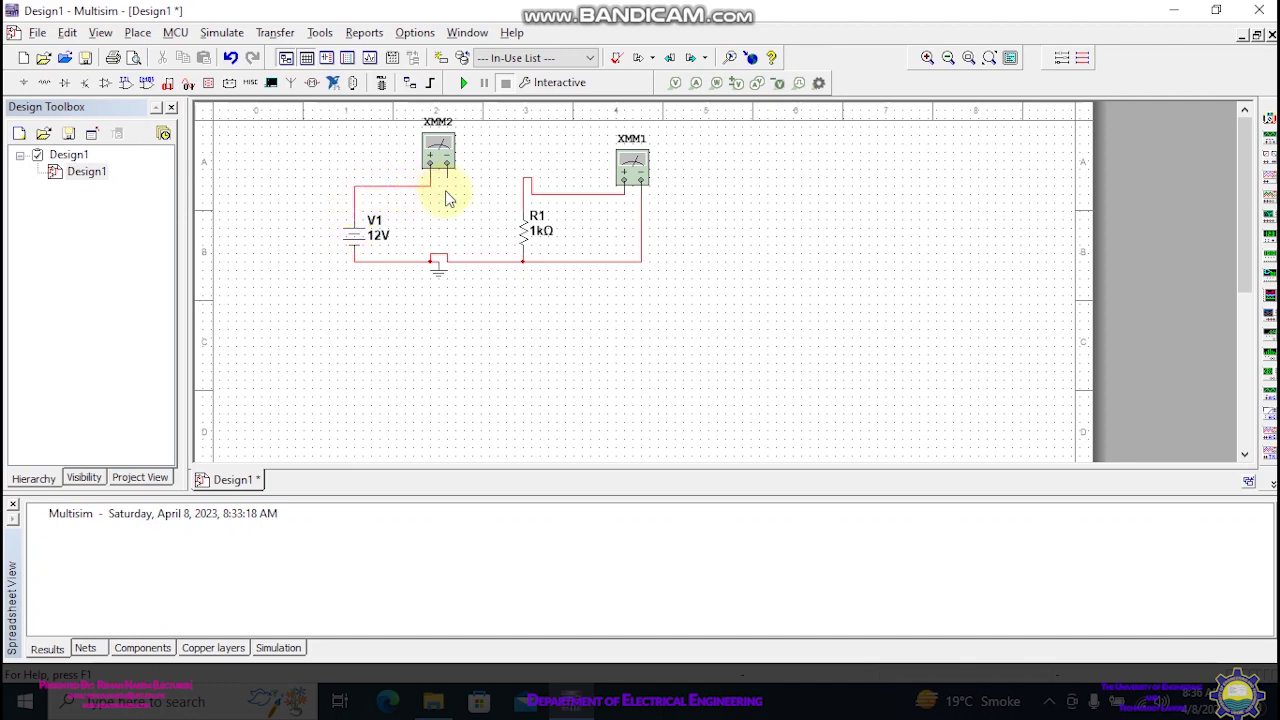
click(447, 177)
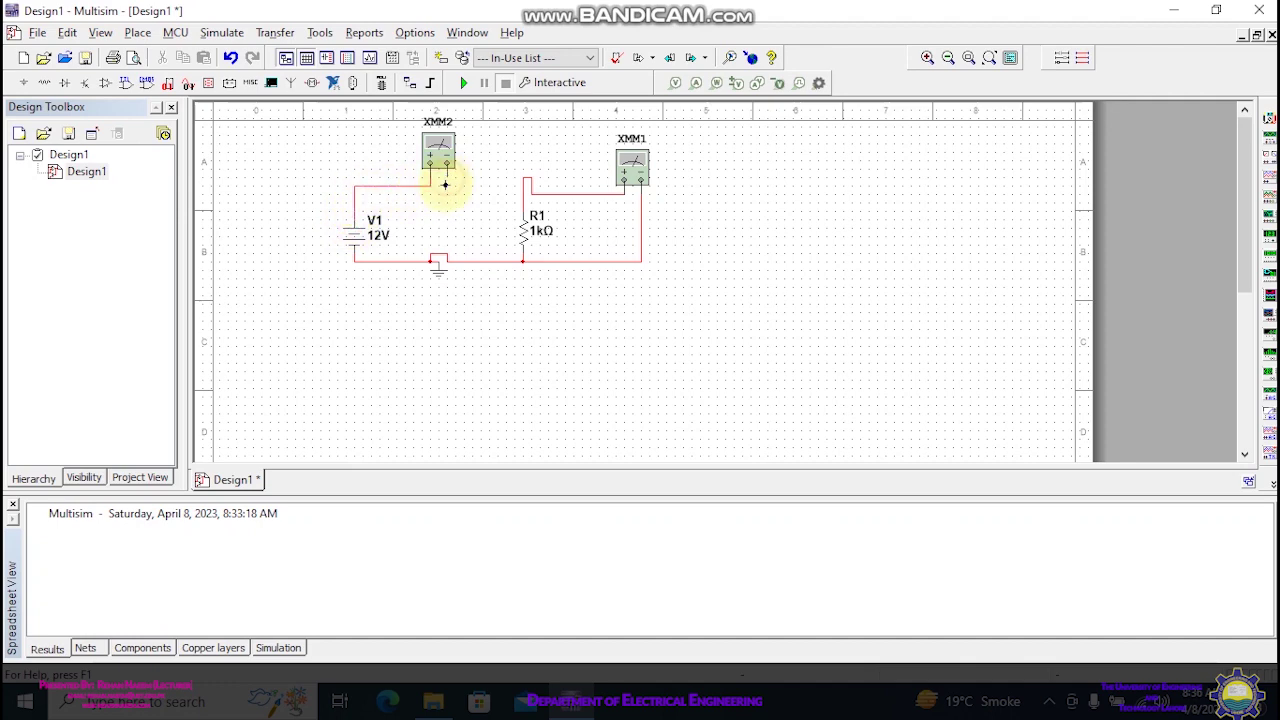
click(525, 185)
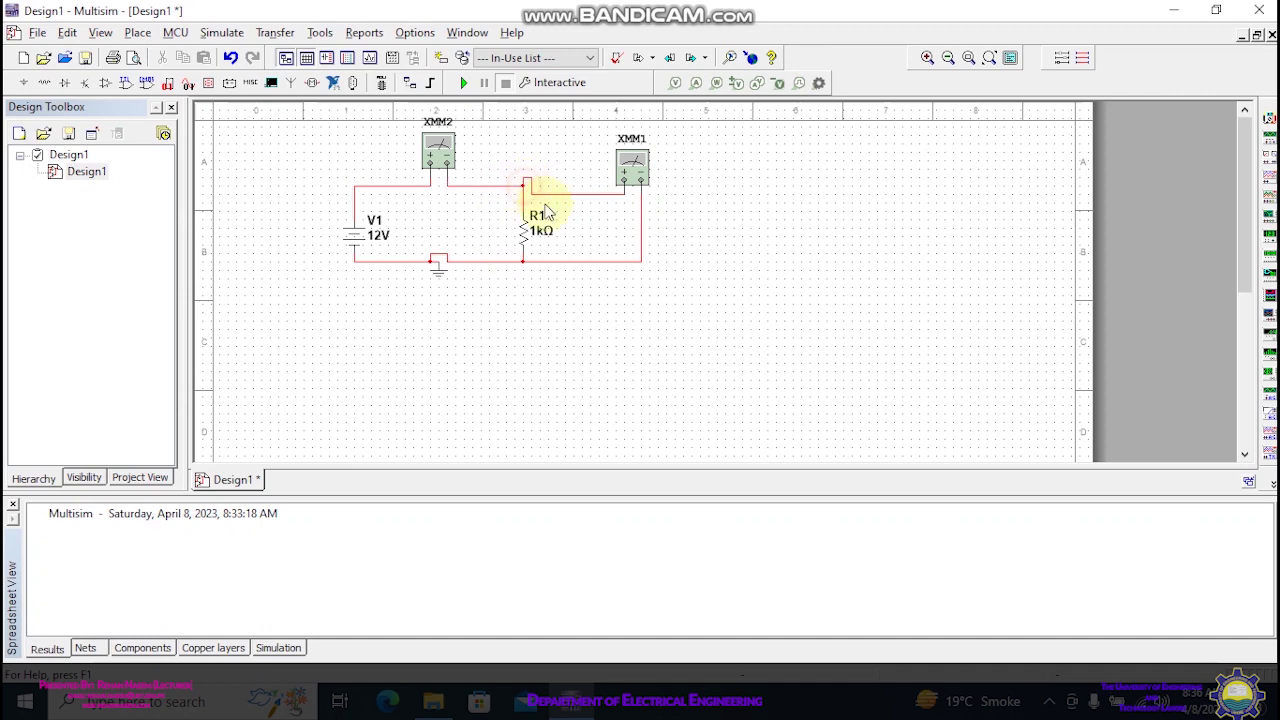
double_click(434, 155)
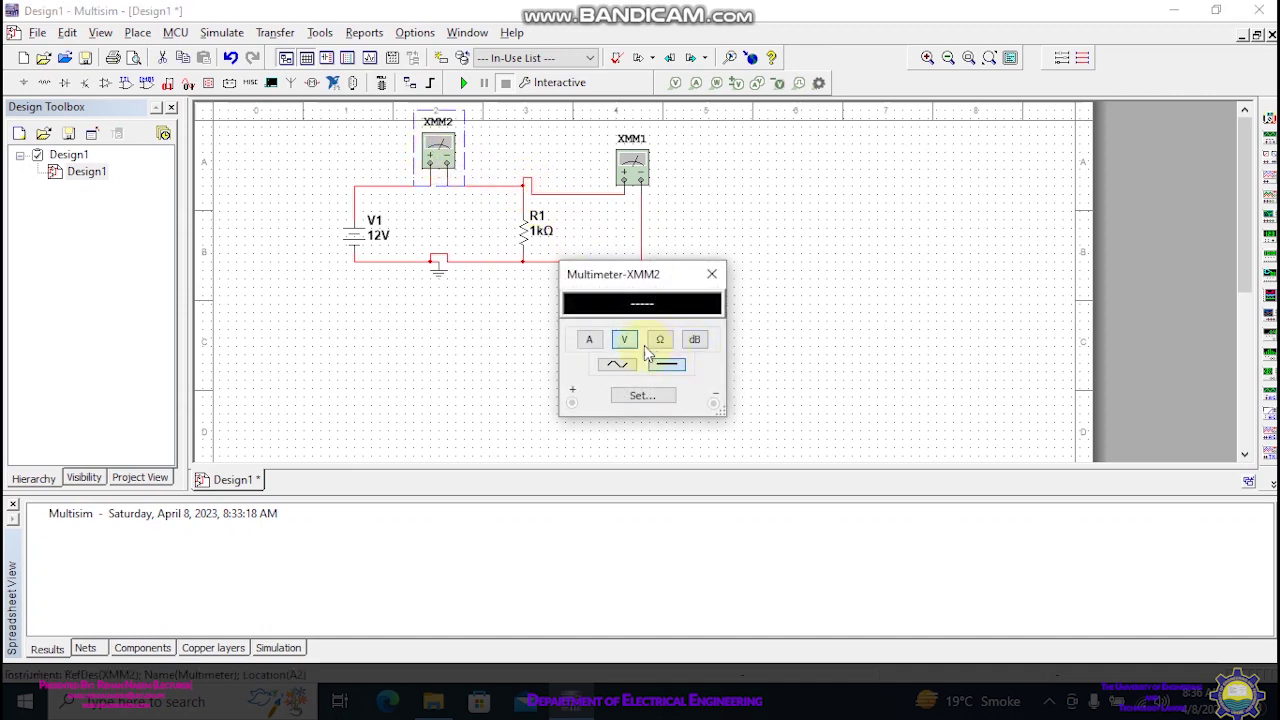
click(592, 342)
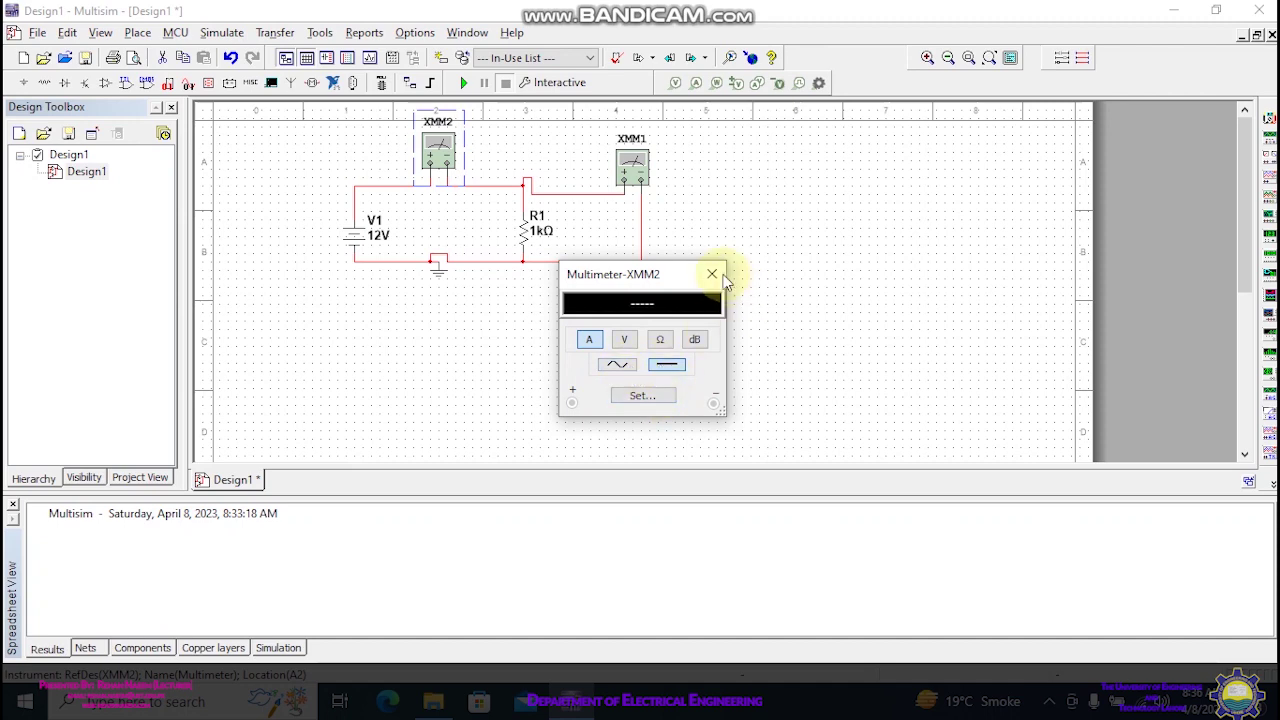
- Open the panels of multimeters XMM2 and XMM1 and arrange them side by side below the circuit
click(714, 275)
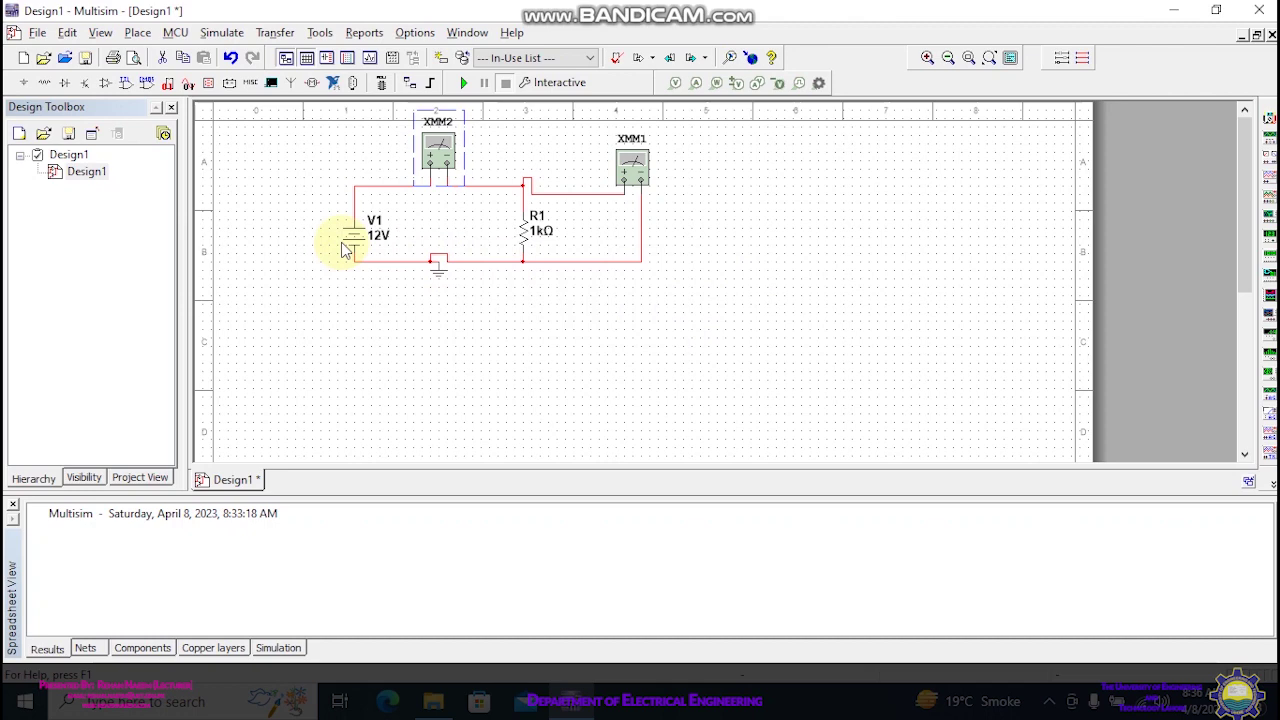
double_click(440, 150)
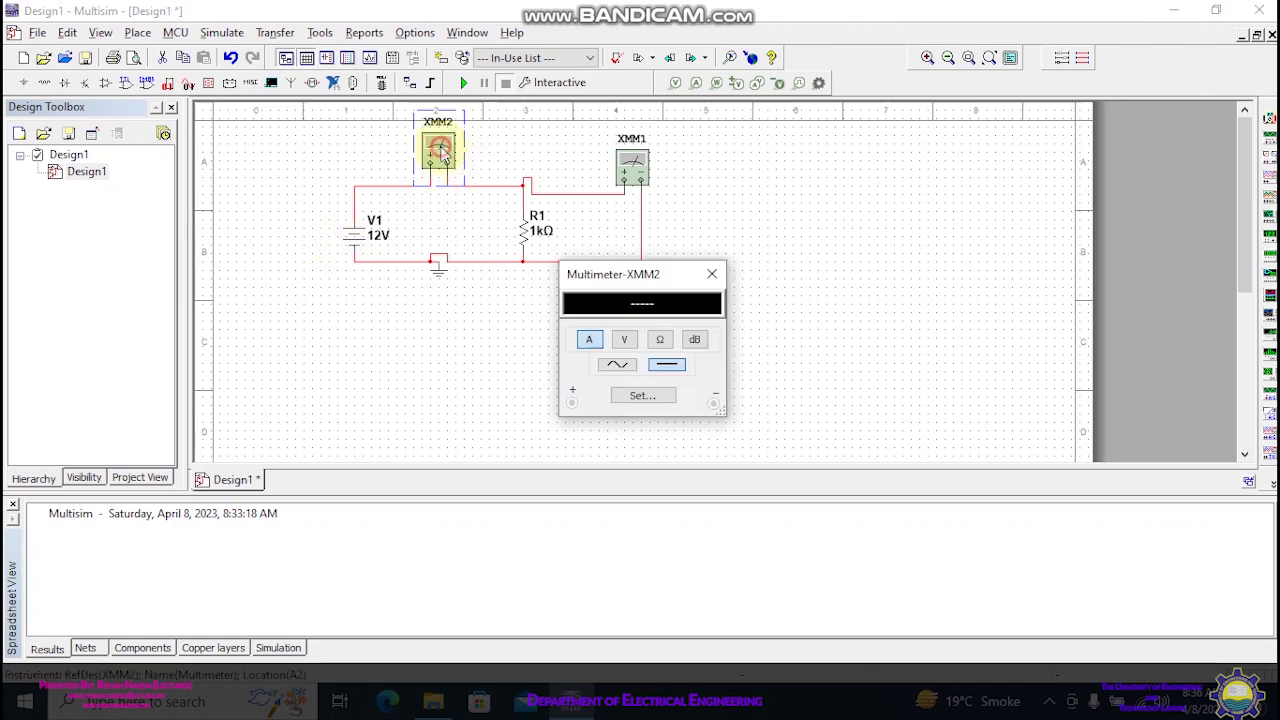
double_click(640, 172)
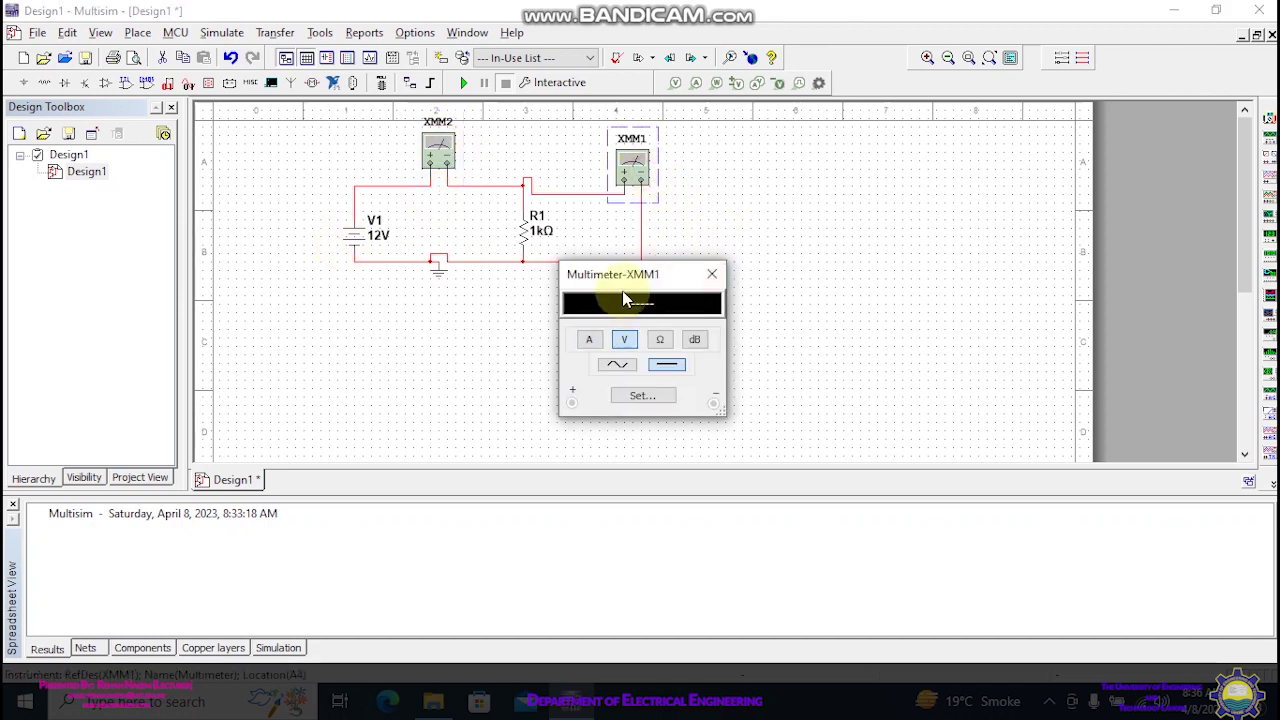
drag(609, 277, 804, 280)
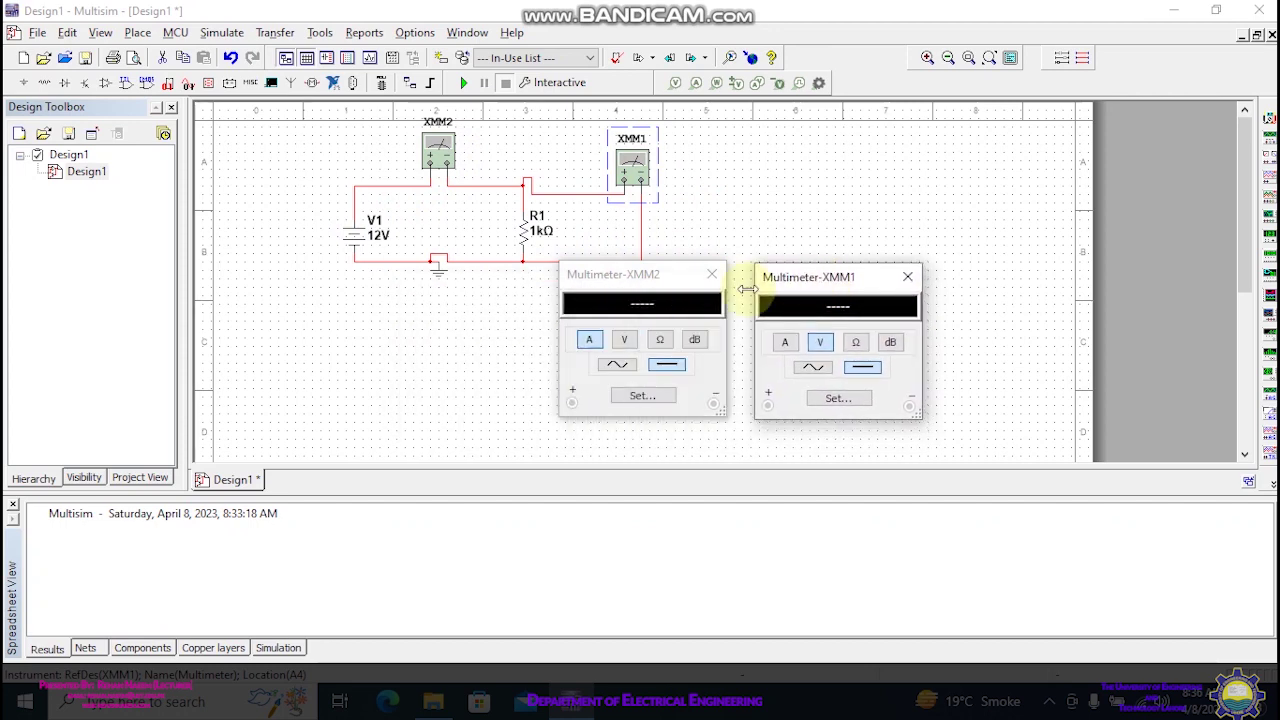
click(642, 292)
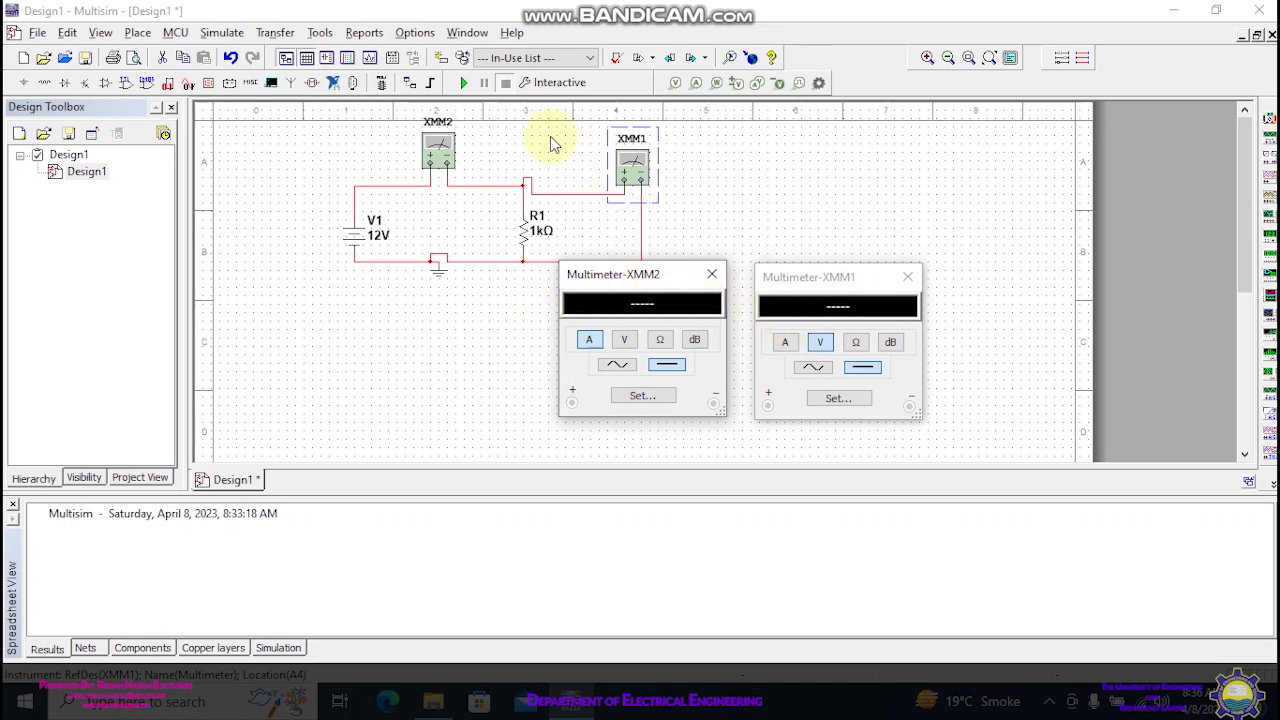
- Run the simulation to read the current and voltage, close both multimeter panels and stop the simulation
click(463, 83)
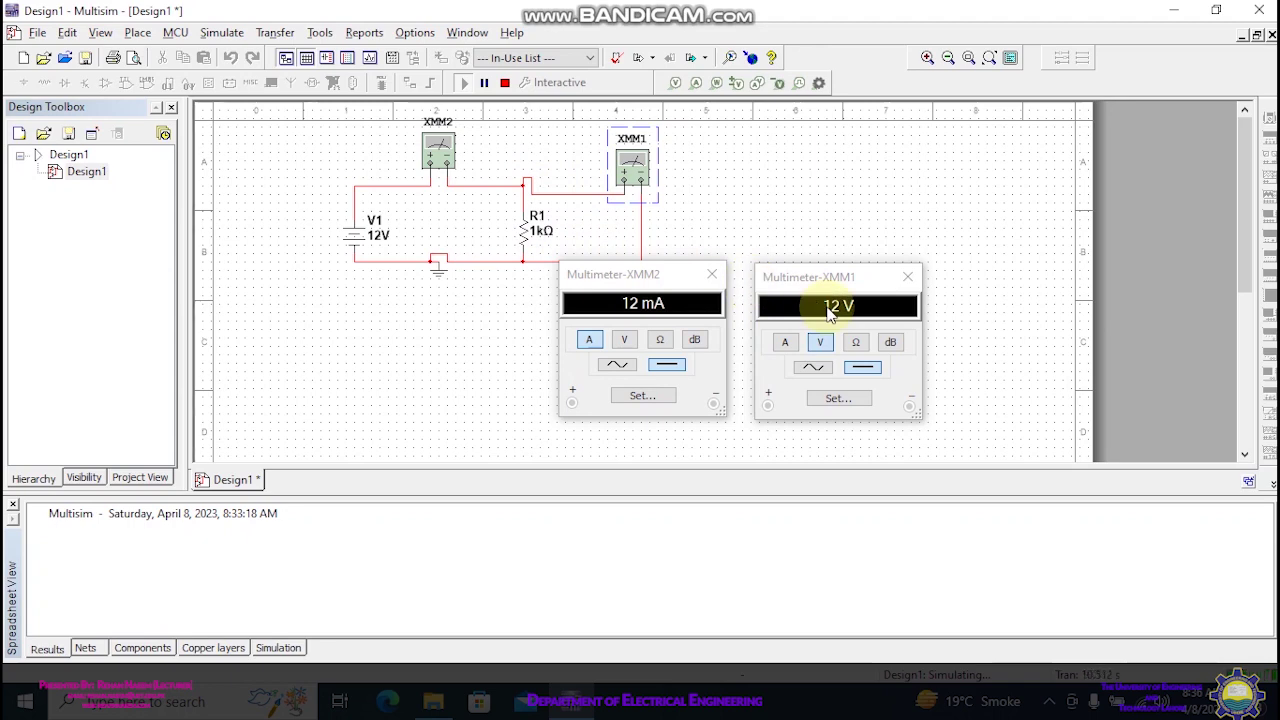
click(714, 276)
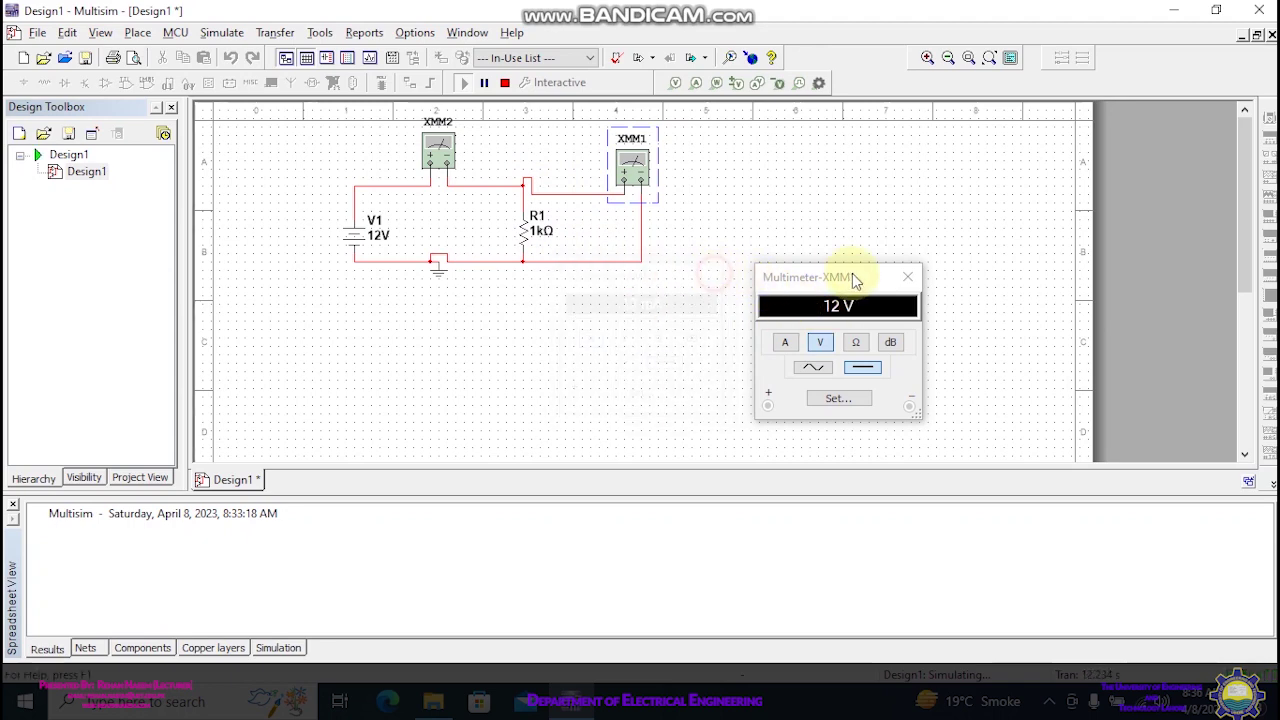
click(907, 277)
click(505, 86)
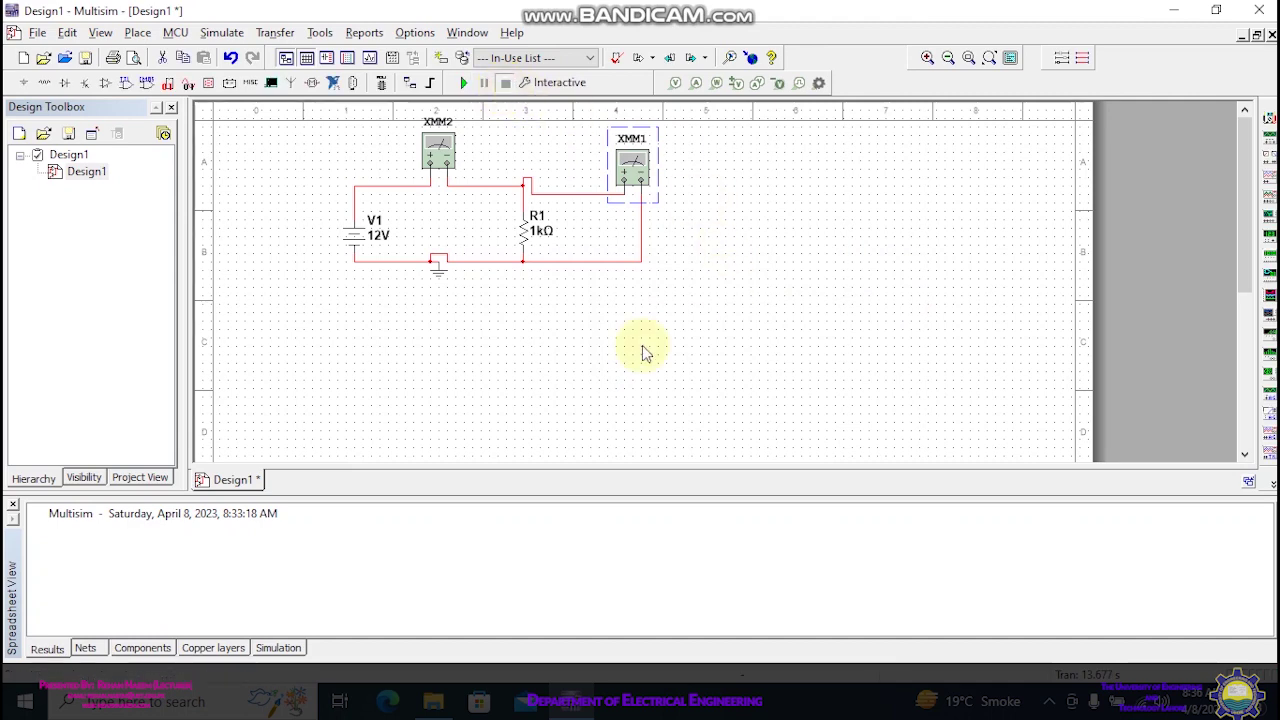
- Set the voltage of DC source V1 to 5 V
double_click(352, 242)
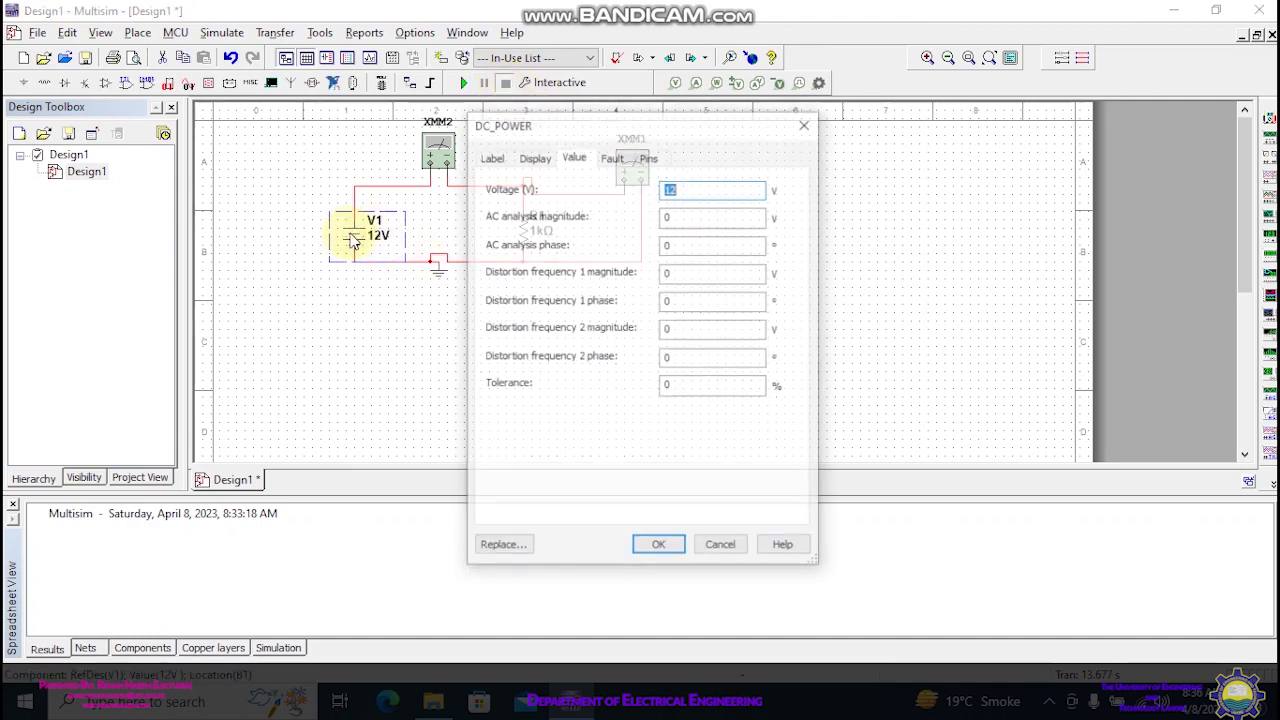
double_click(688, 188)
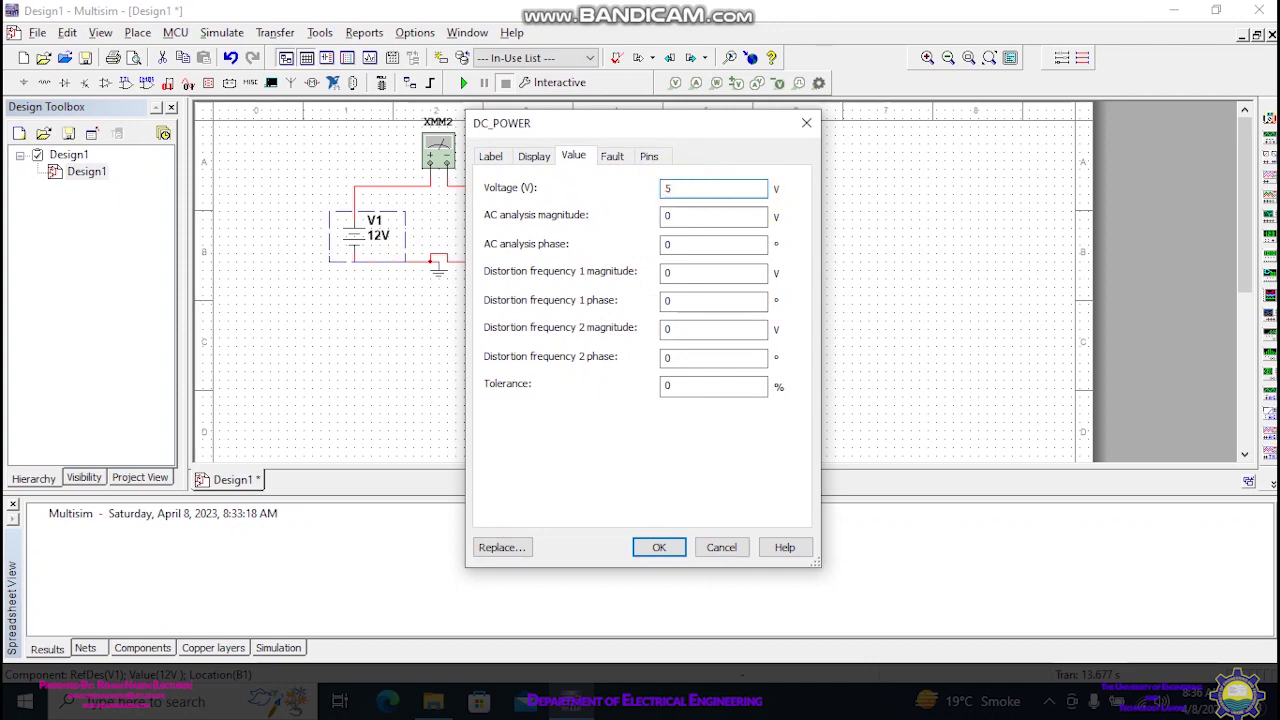
click(659, 547)
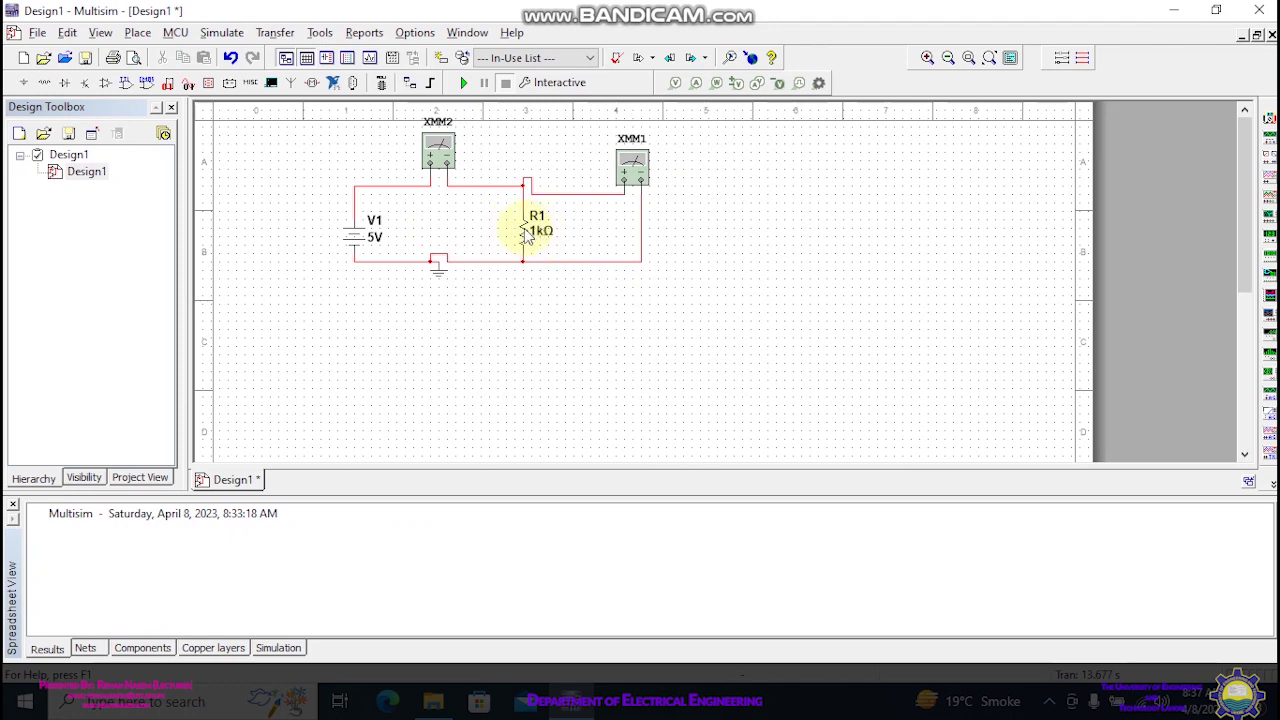
- Set the resistance of R1 to 1 Ω
double_click(525, 231)
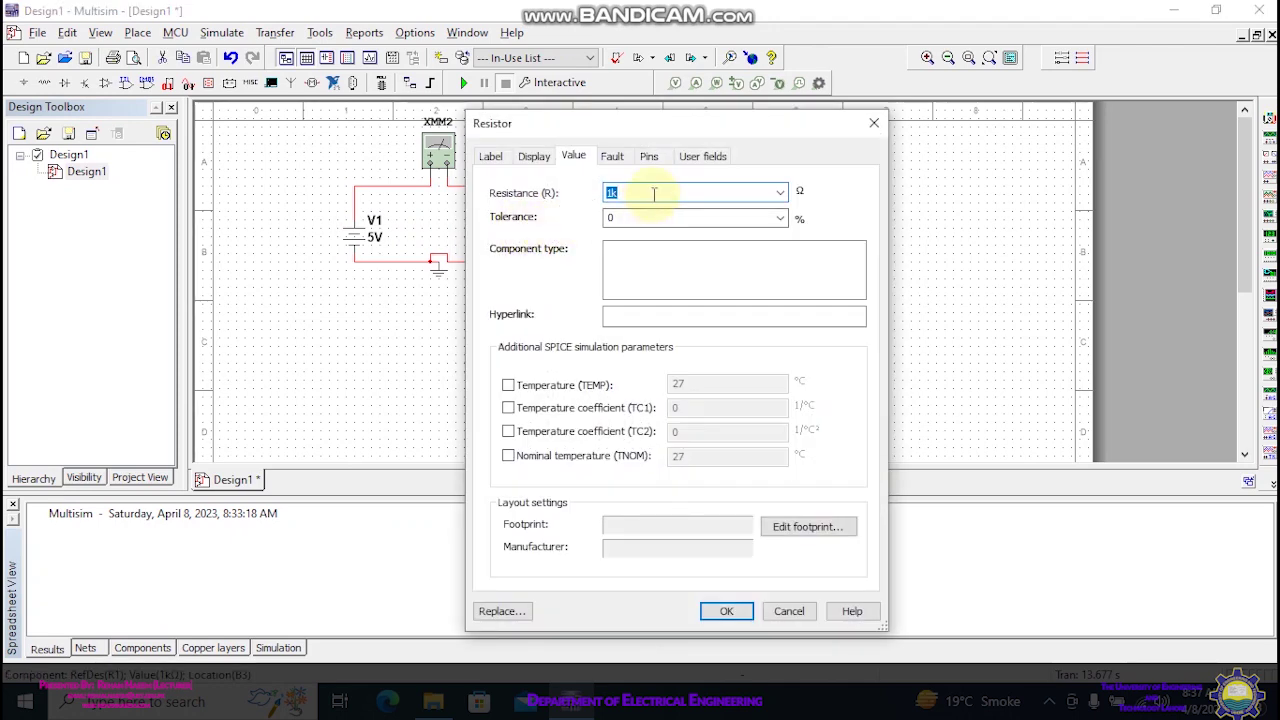
text(1)
click(727, 611)
click(623, 309)
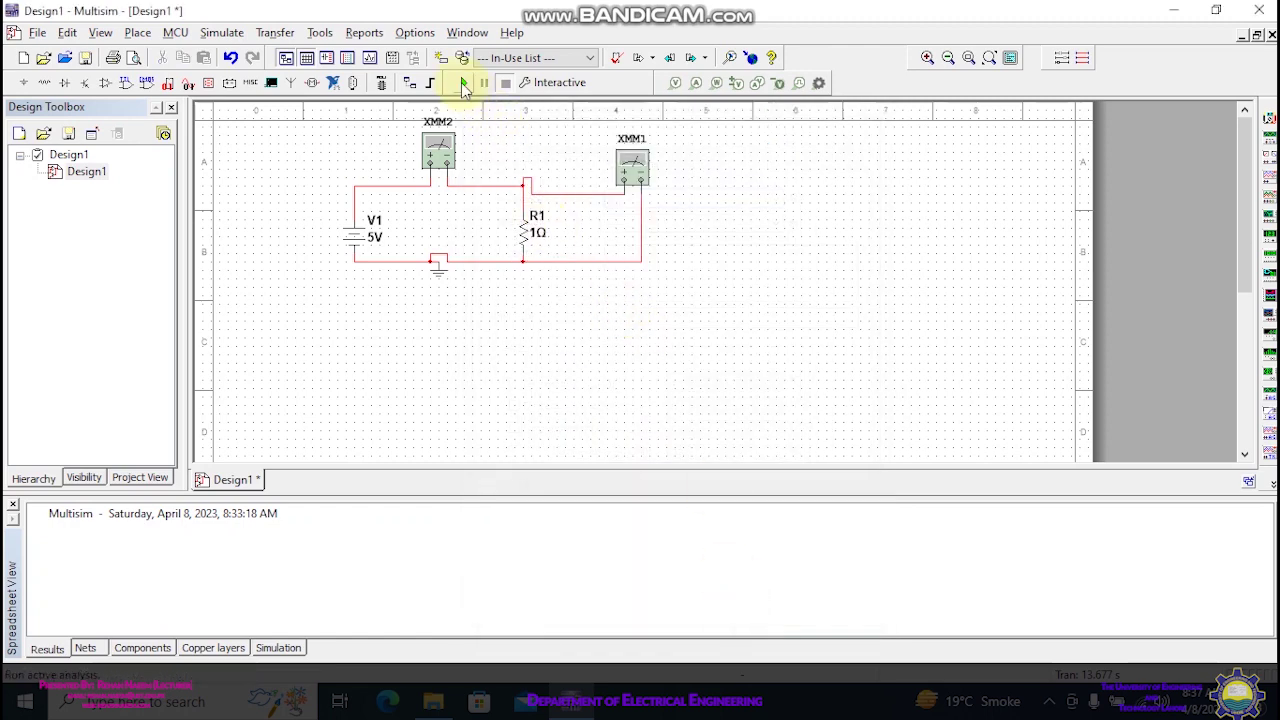
- Show the XMM2 and XMM1 multimeter panels side by side and run the simulation to read R1's current and voltage
click(463, 84)
double_click(438, 150)
drag(645, 282, 556, 304)
double_click(640, 168)
drag(792, 284, 691, 306)
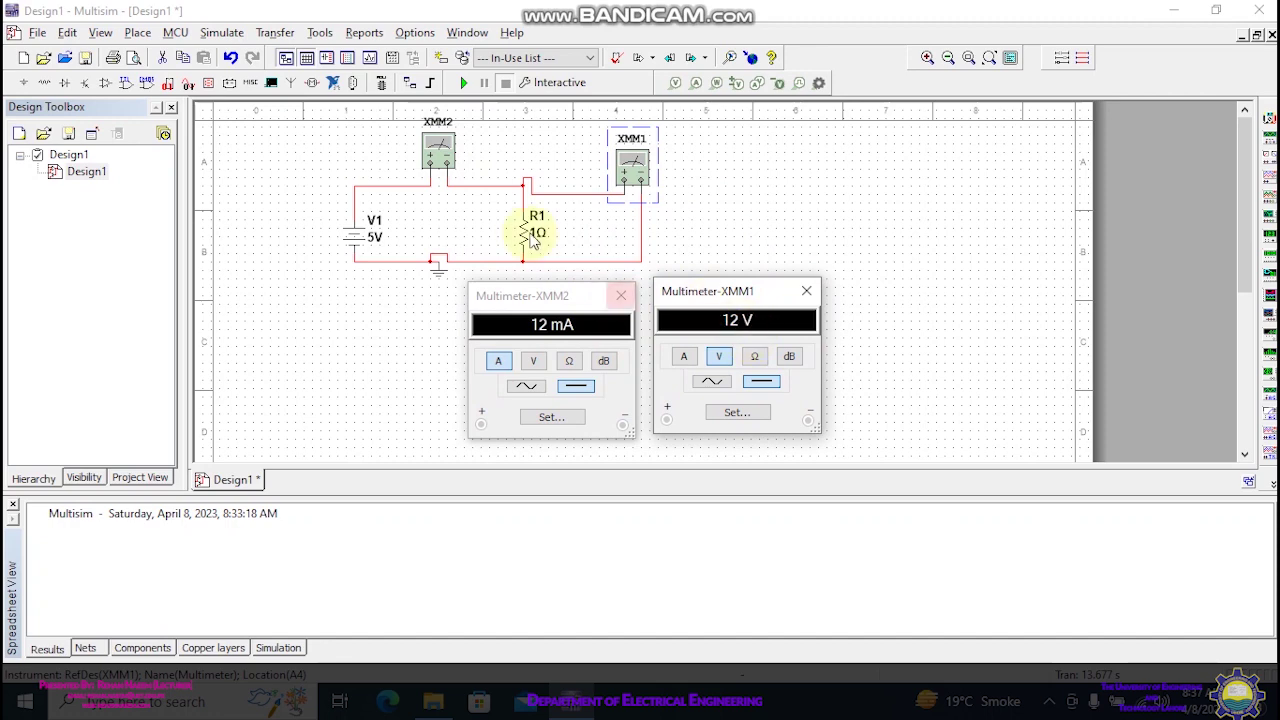
click(464, 84)
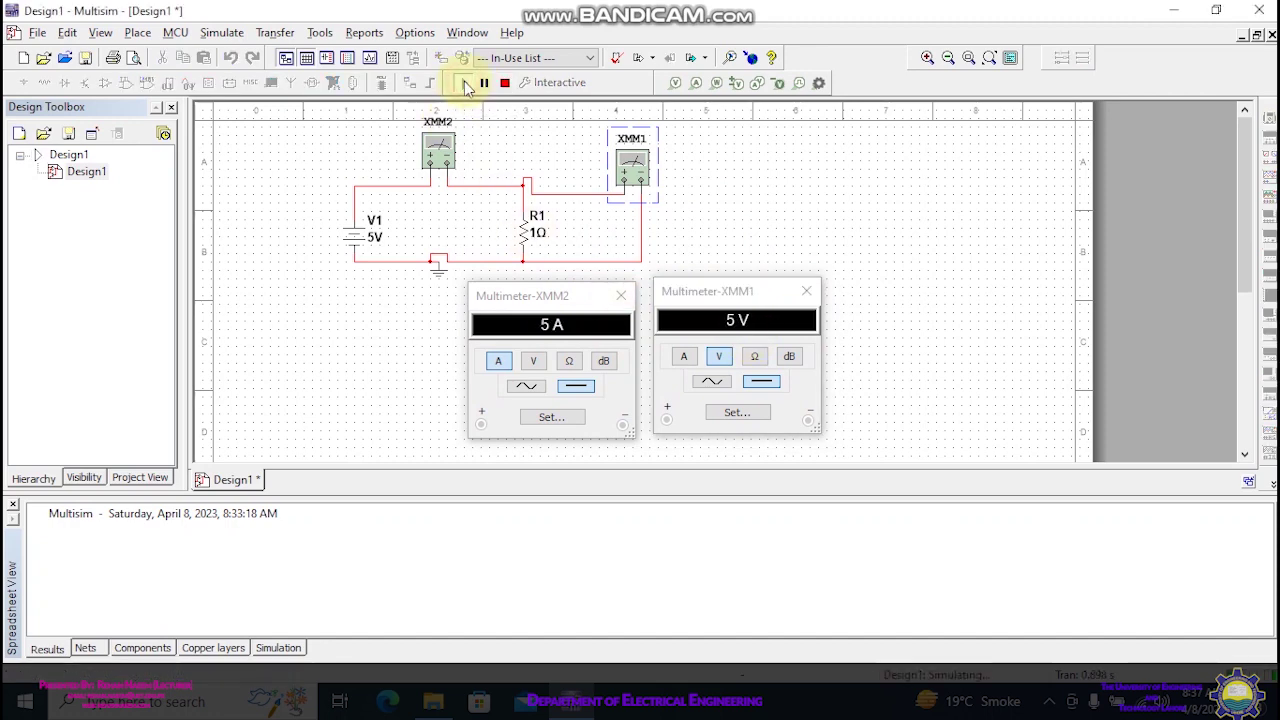
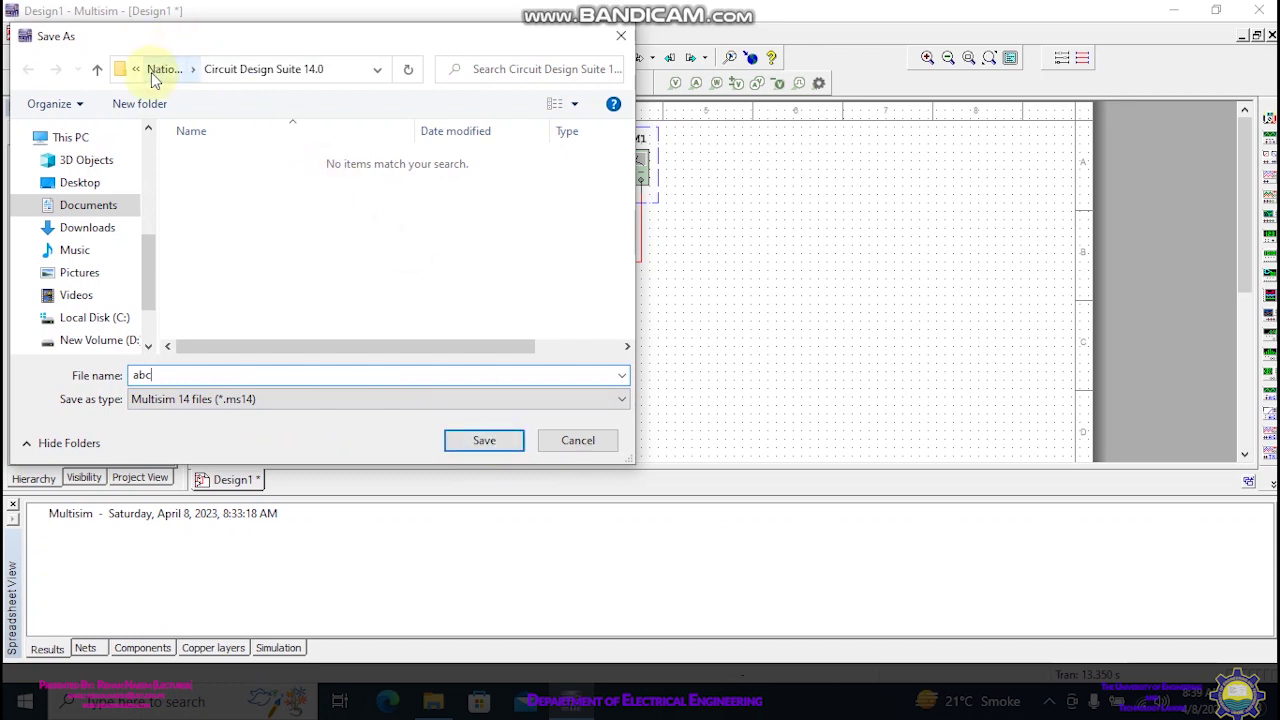
- Save the design as abc in the Circuit Design Suite 14.0 folder under Documents > National Instruments
click(98, 70)
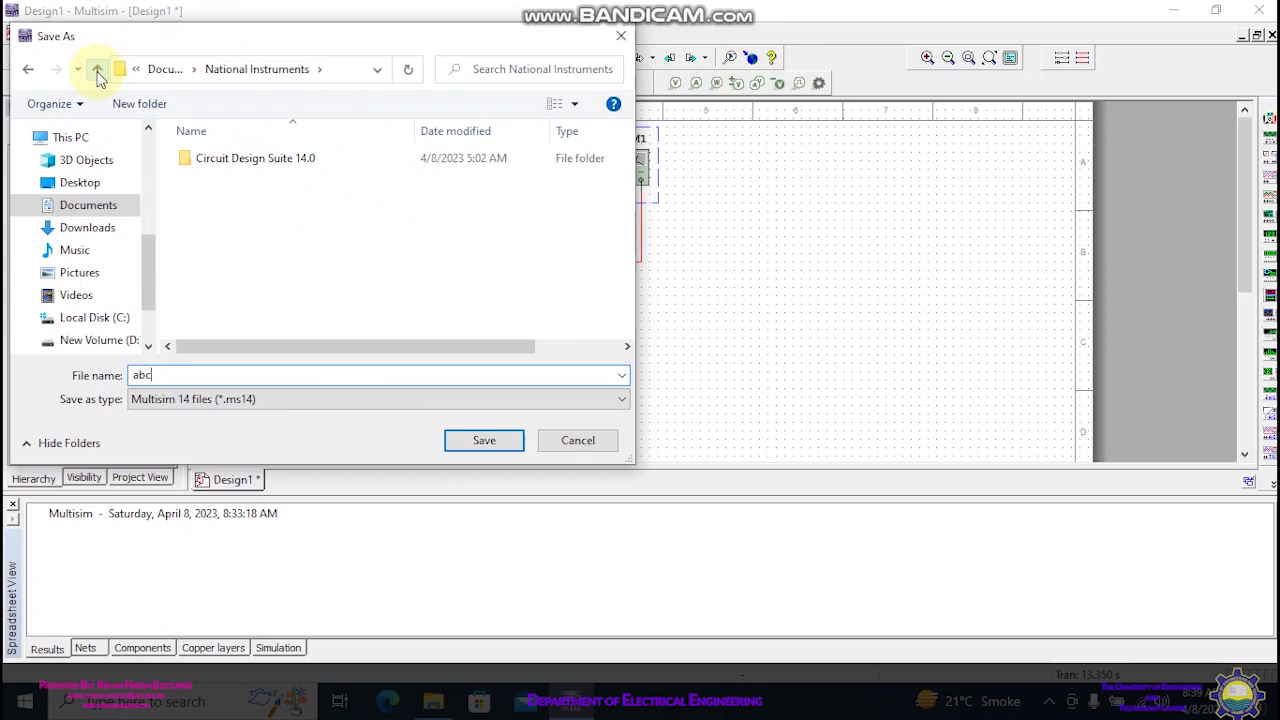
click(98, 70)
click(98, 70)
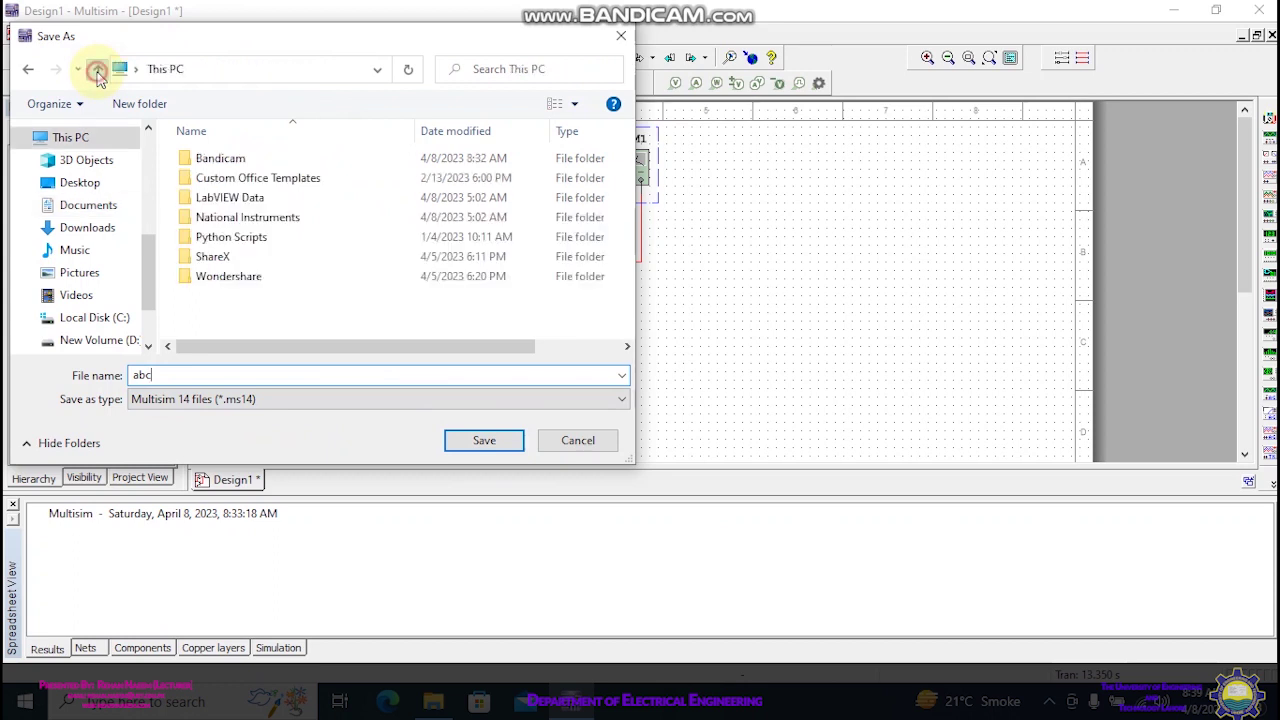
scroll(330, 250, down, 2)
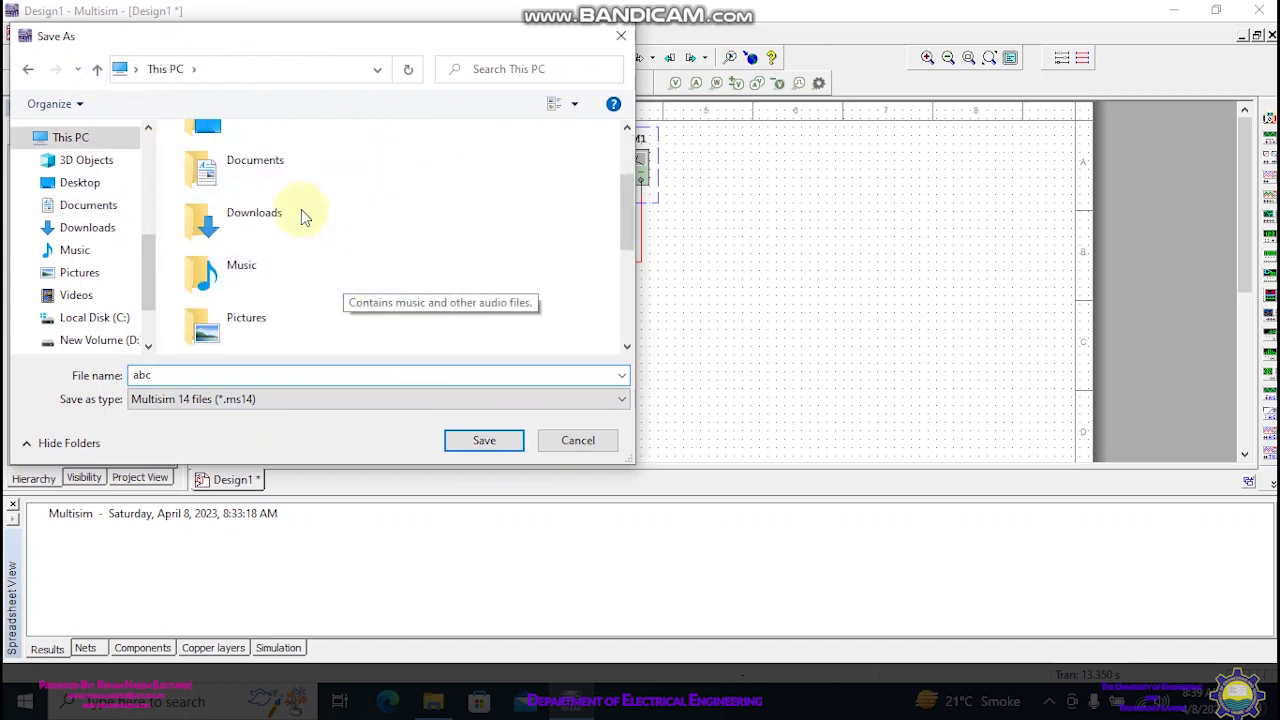
double_click(252, 165)
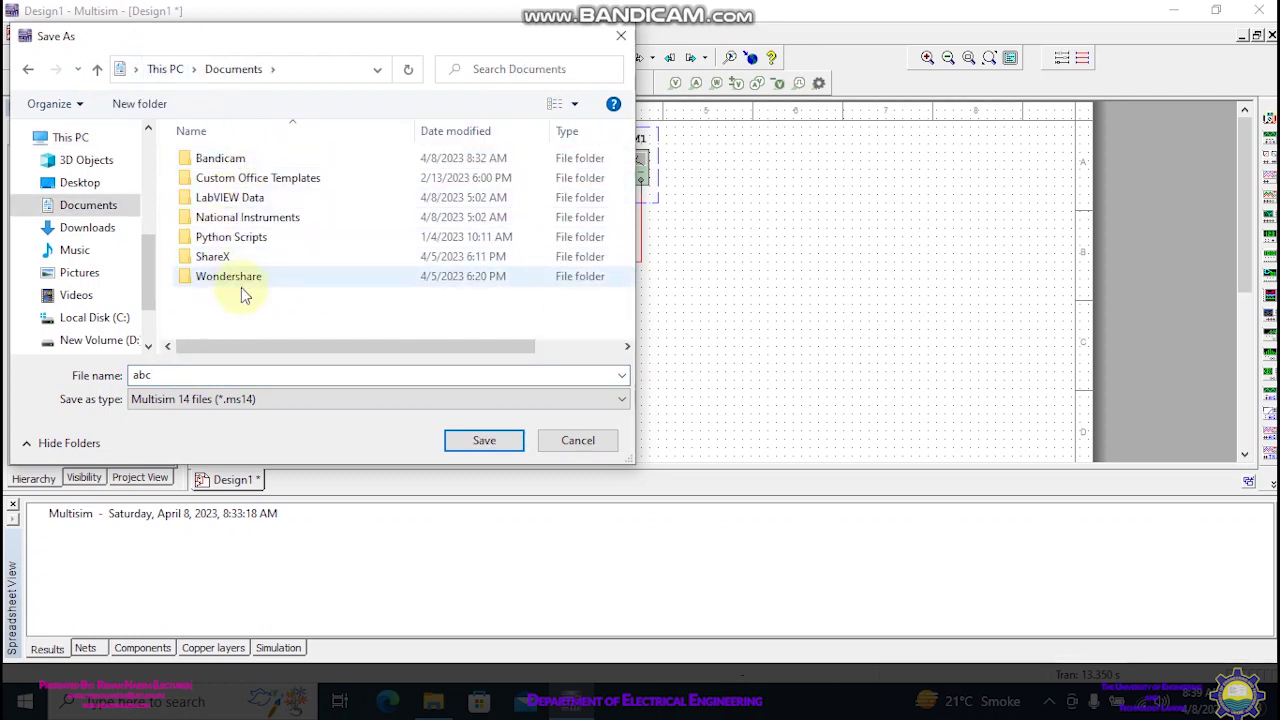
double_click(280, 217)
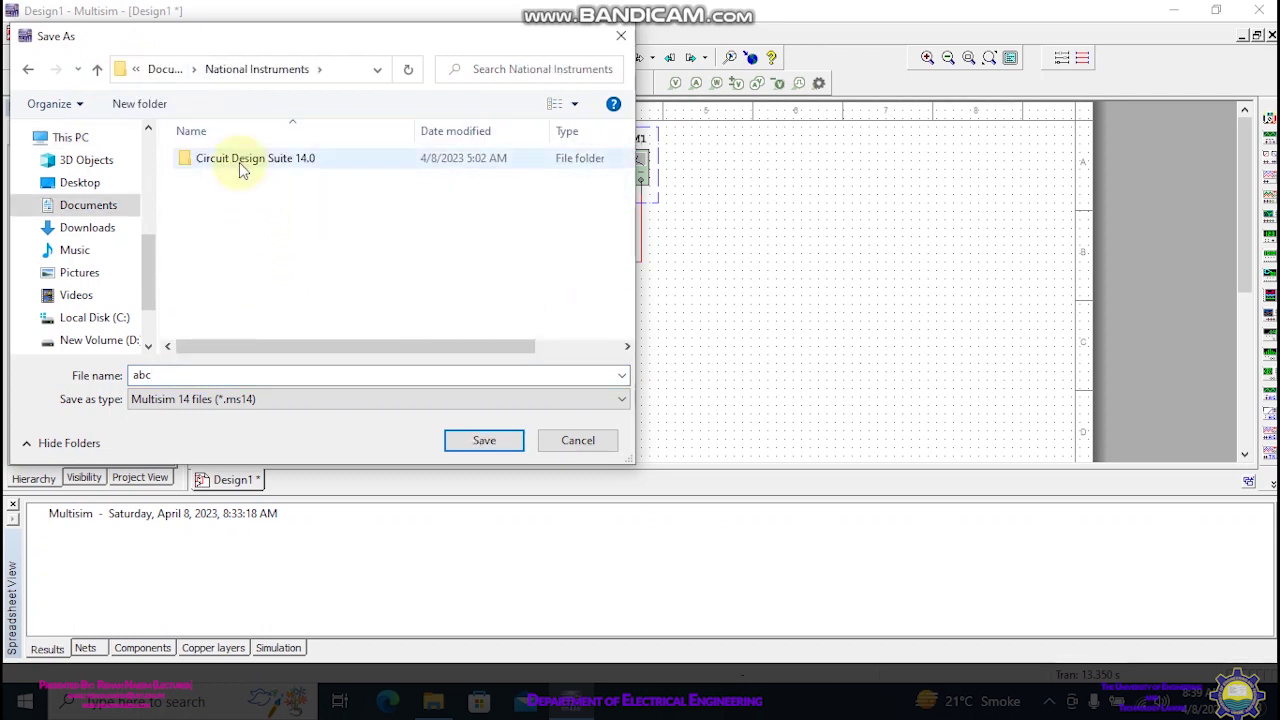
double_click(236, 163)
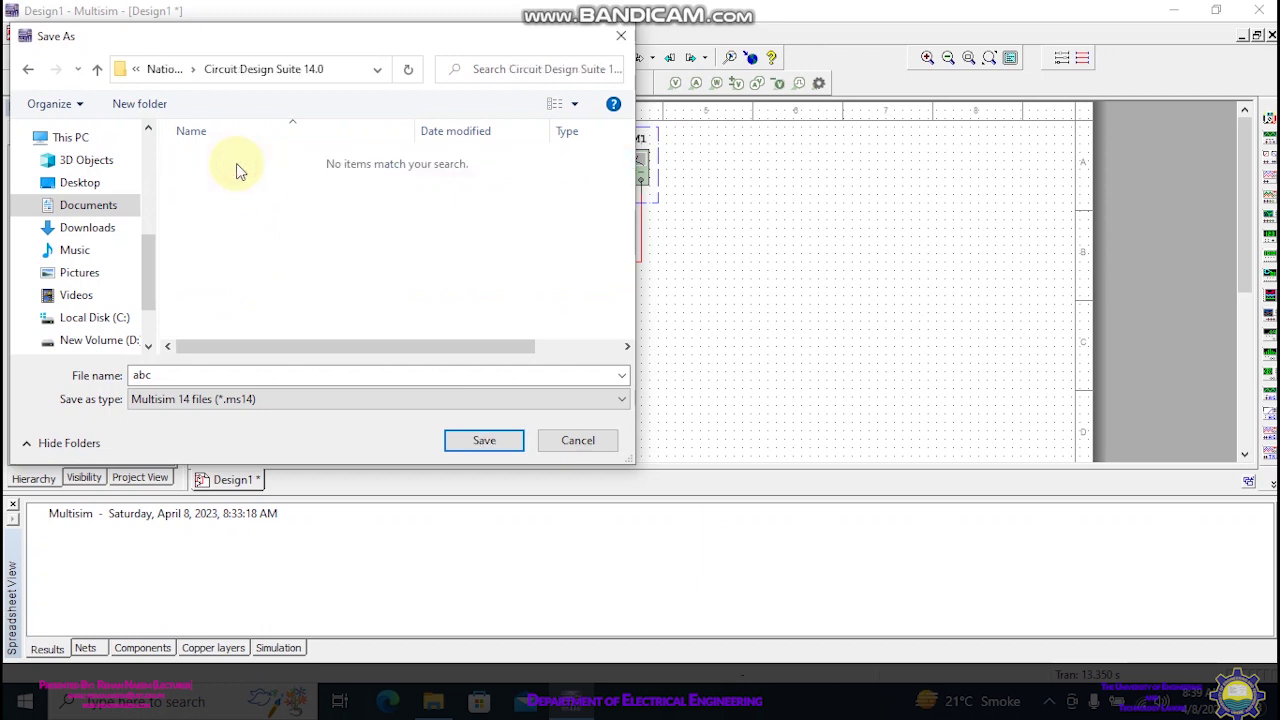
click(480, 443)
- Minimize Multisim, open This PC in File Explorer from the desktop and look into Local Disk (C:)
click(1170, 11)
click(30, 145)
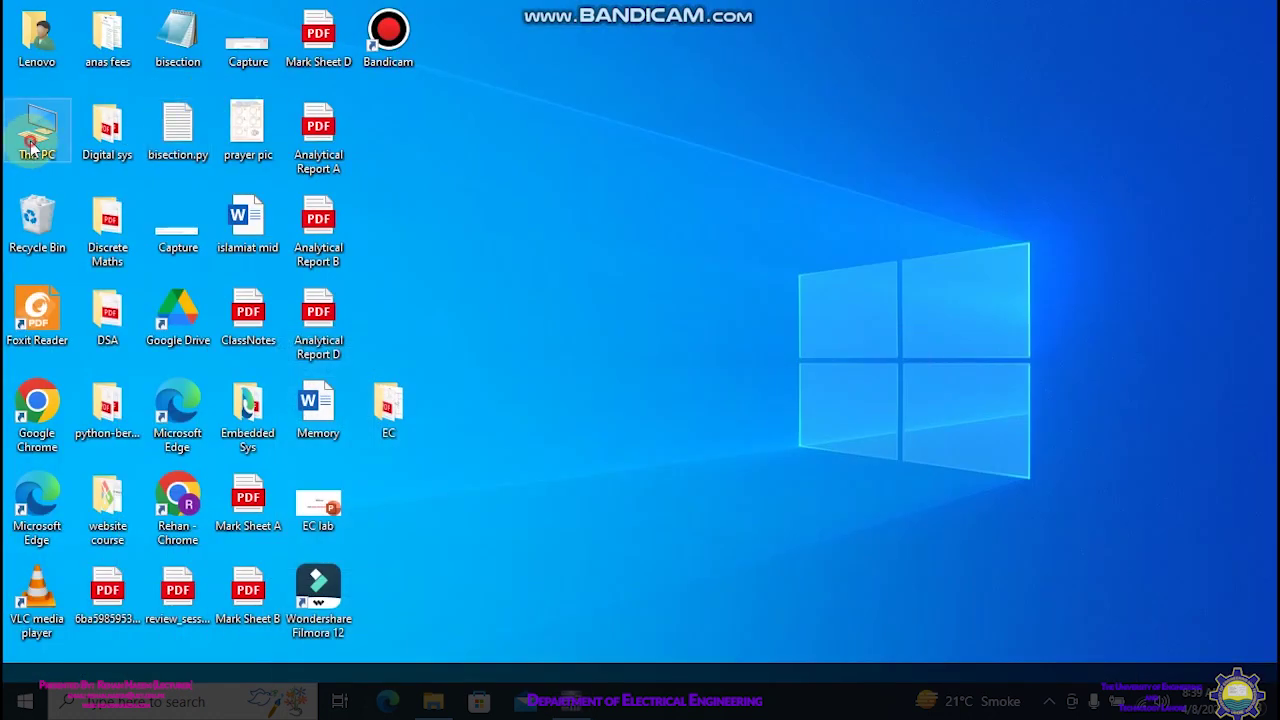
double_click(30, 145)
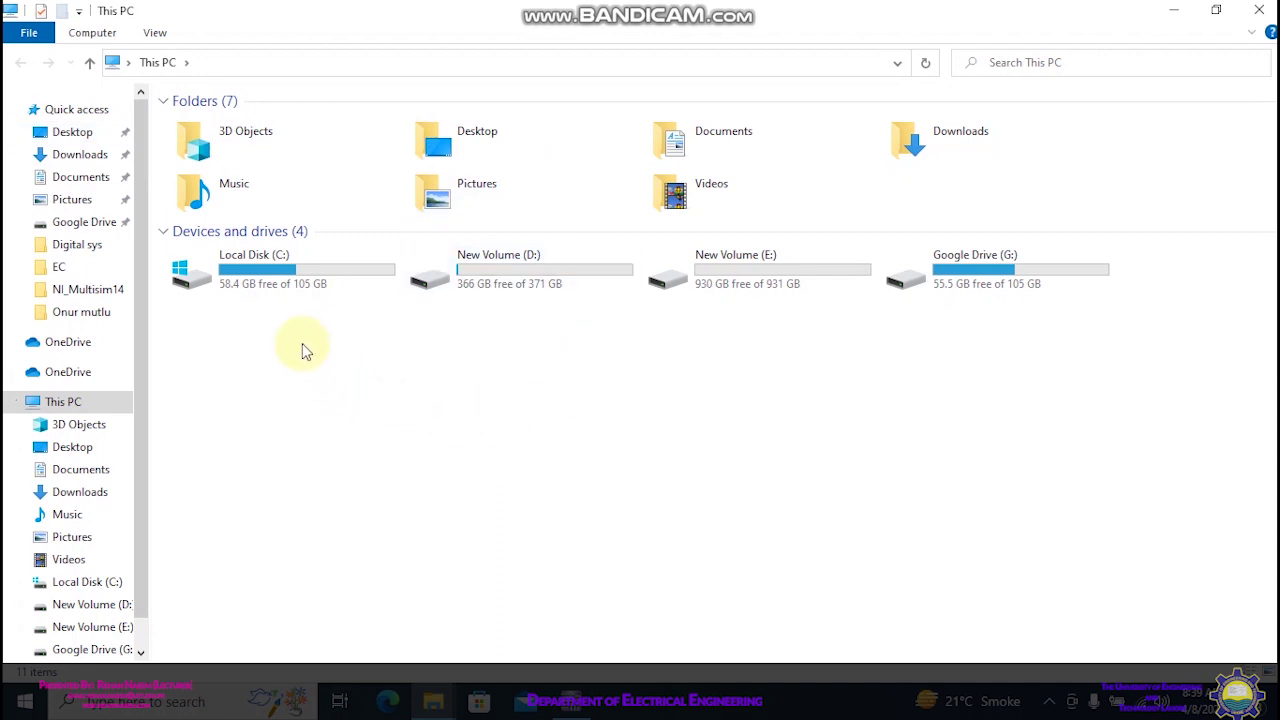
double_click(295, 272)
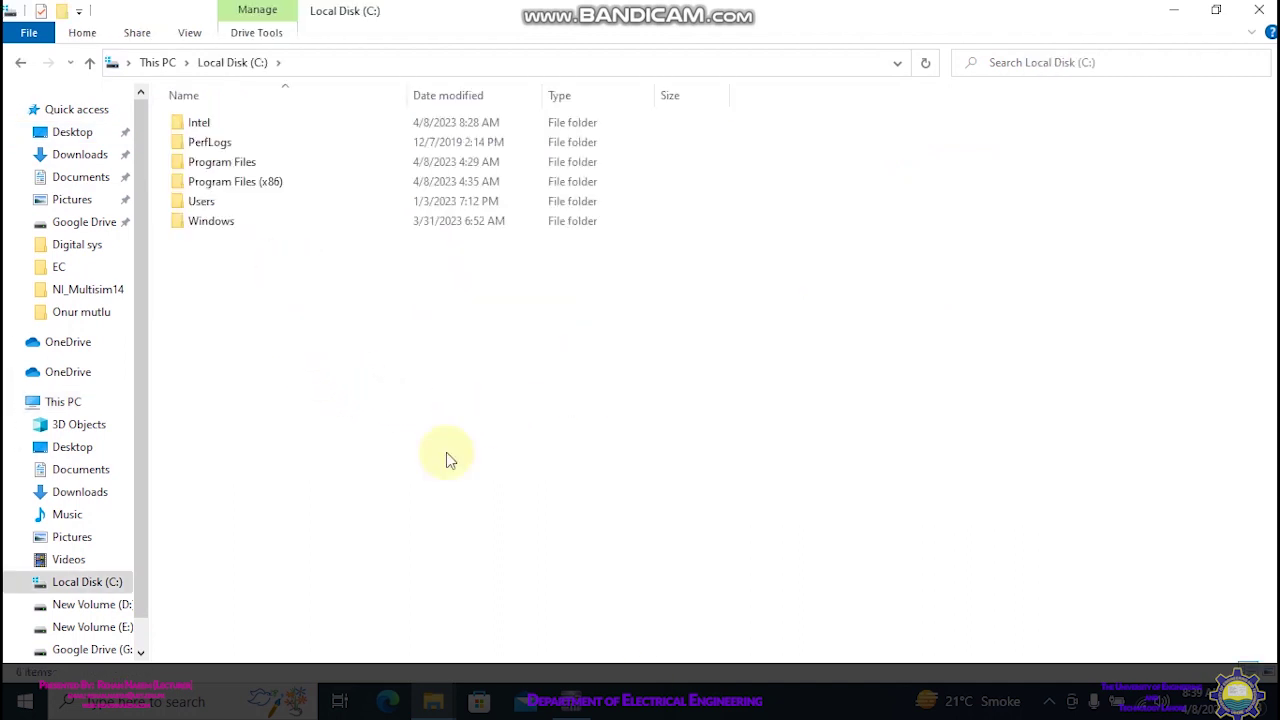
click(1046, 700)
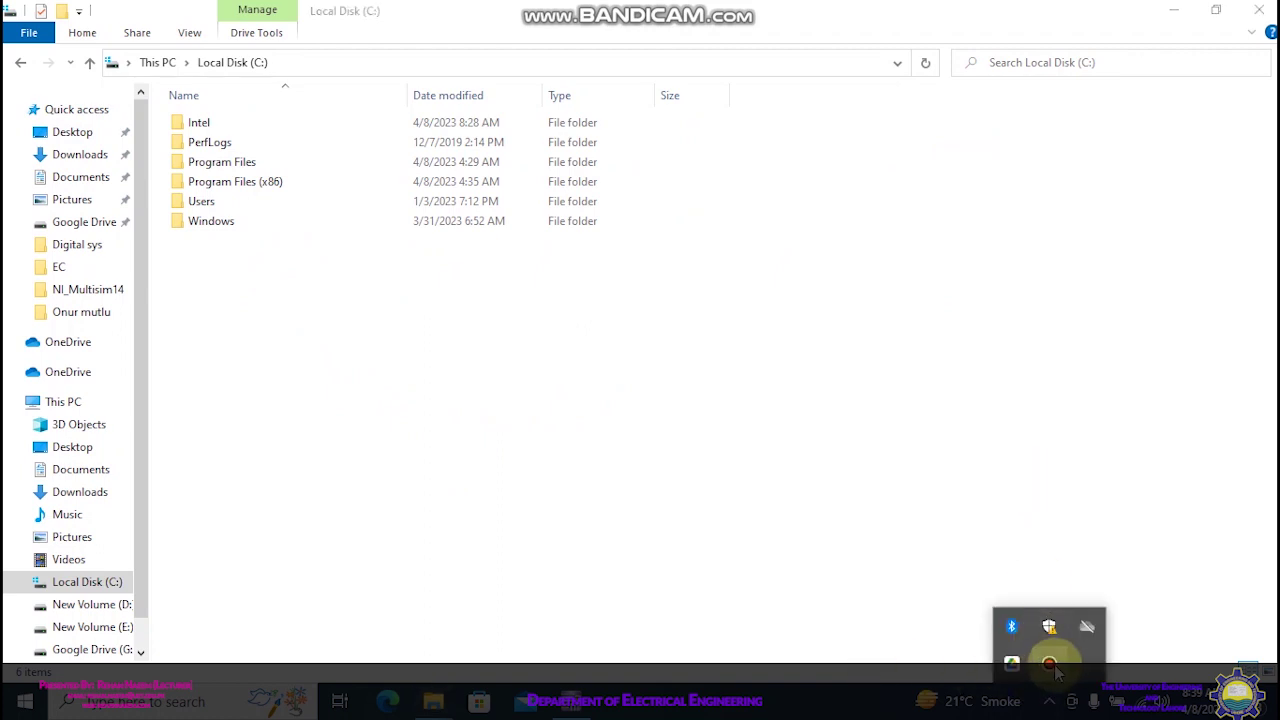
click(1049, 626)
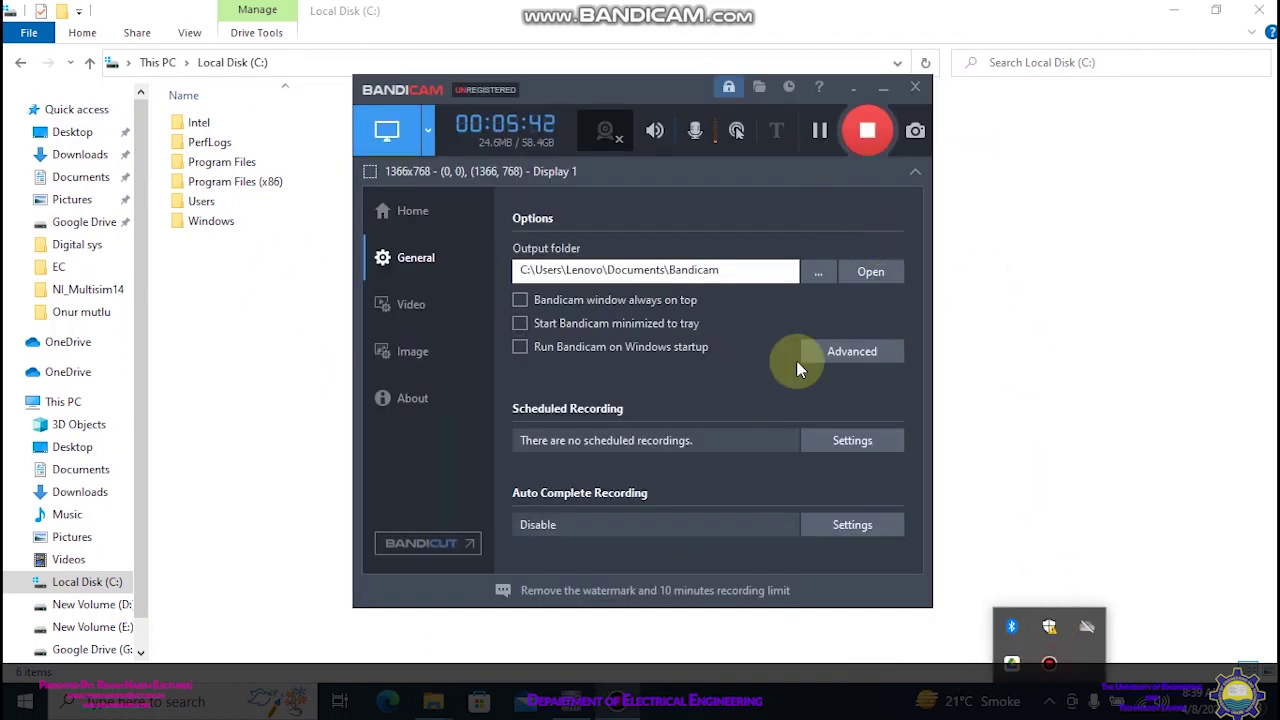
click(819, 130)
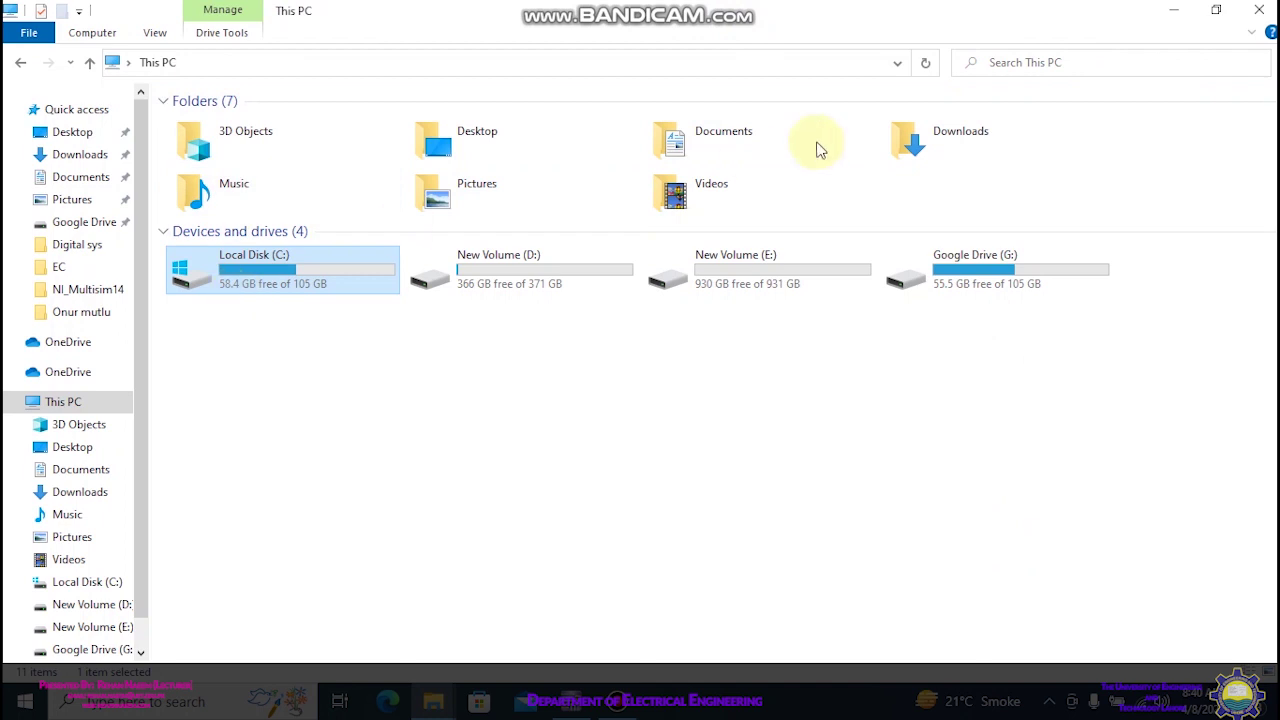
- Browse to Documents > National Instruments > Circuit Design Suite 14.0 and locate the saved abc design file
double_click(750, 137)
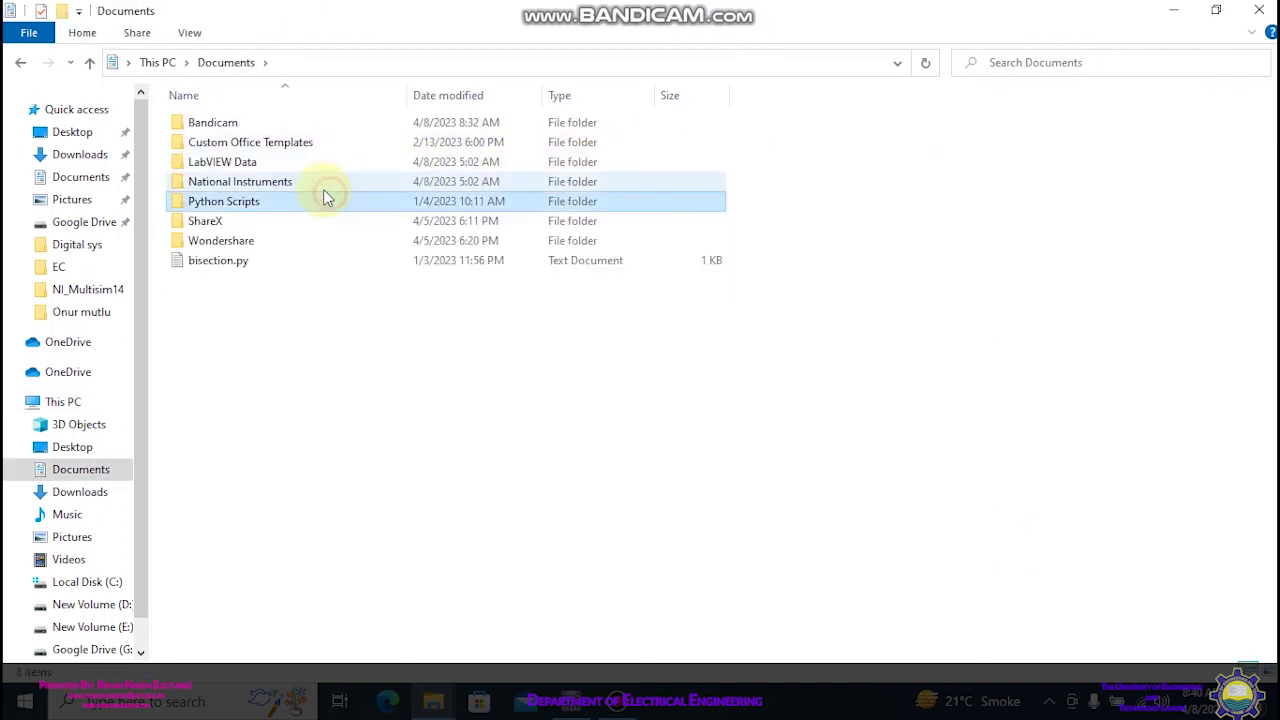
double_click(320, 182)
double_click(266, 122)
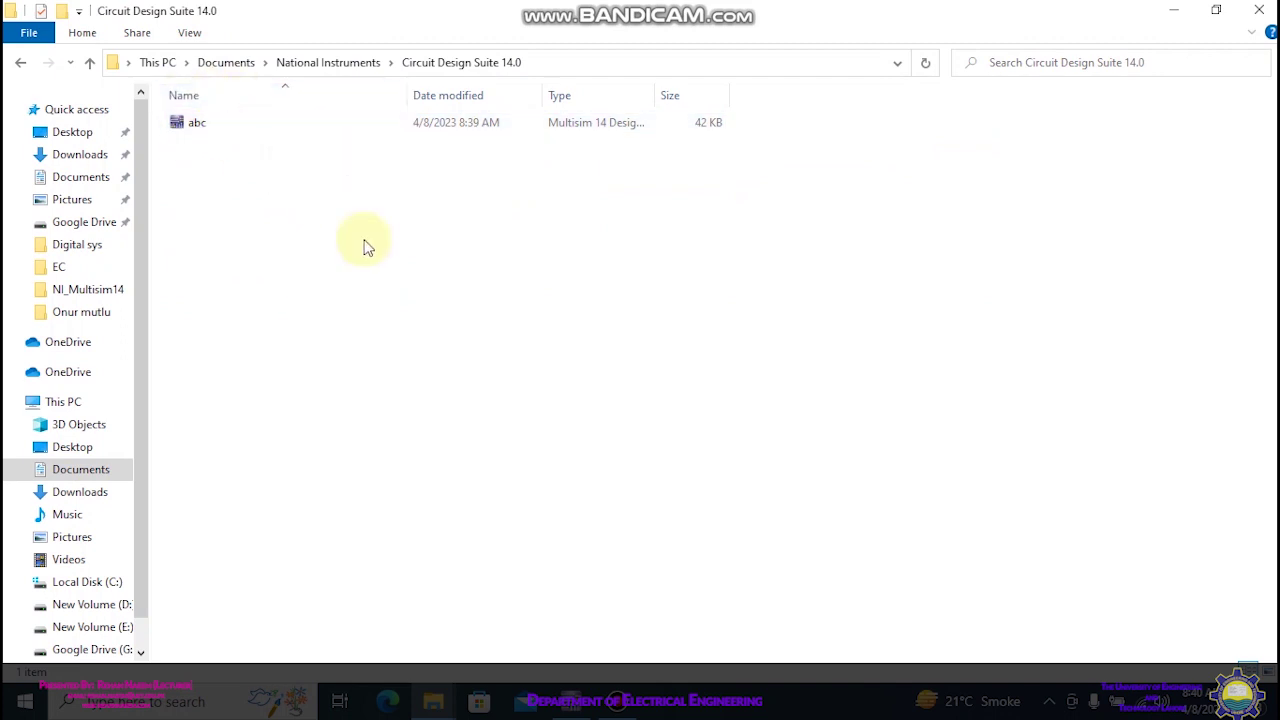
mouse_move(187, 133)
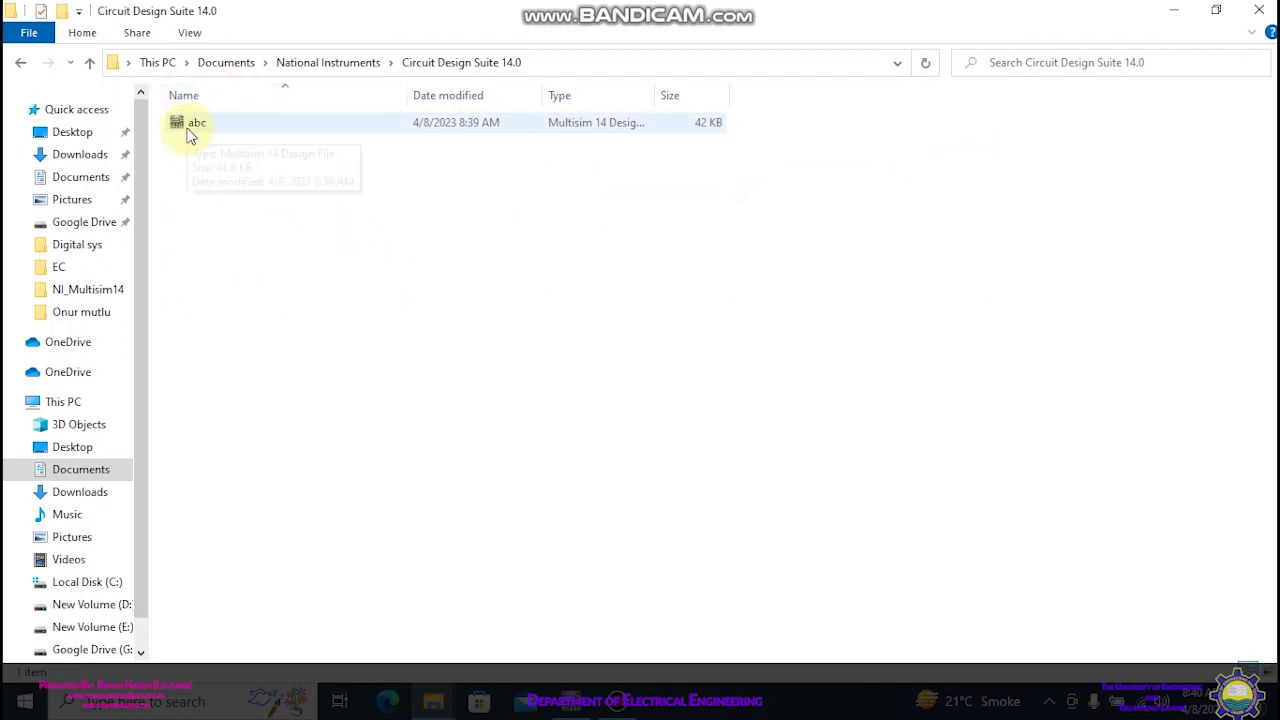